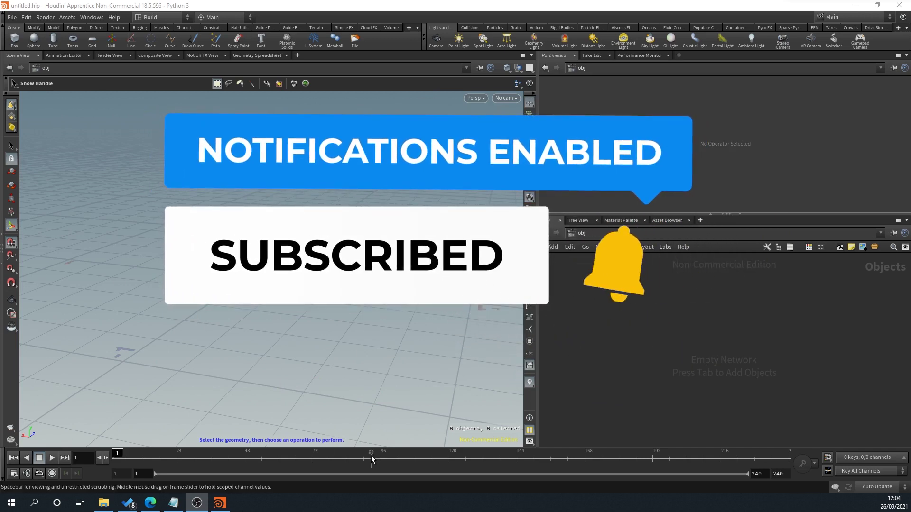
- Switch to the browser and examine the rope bridge reference image
left_click(148, 505)
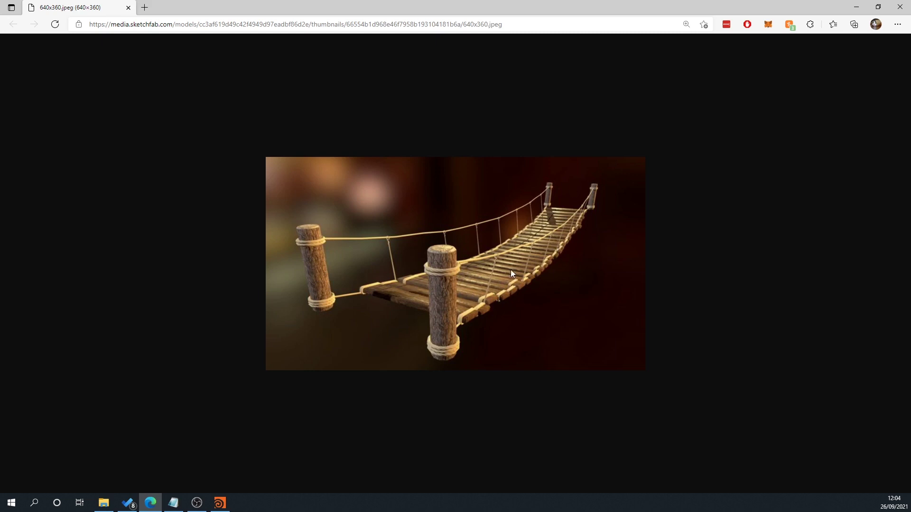
left_click_drag(447, 7, 577, 1)
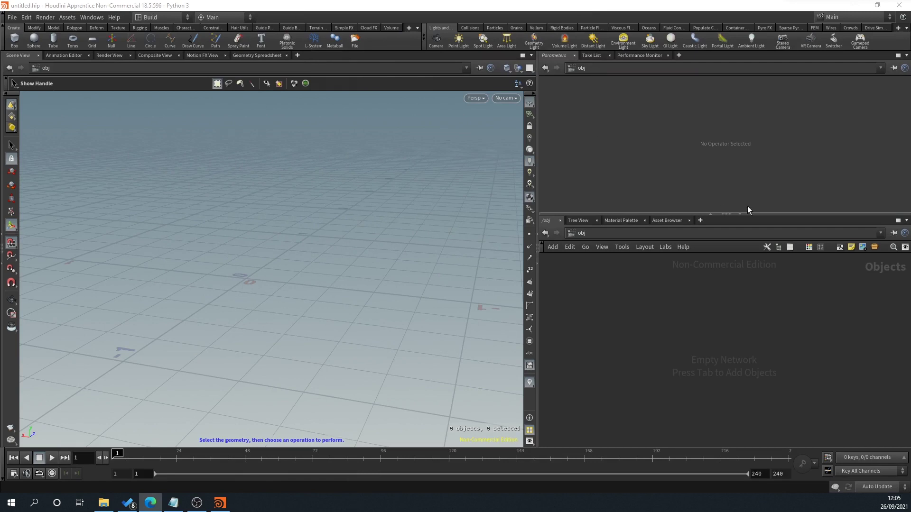
- Create a Geometry object named RopeBridge in Houdini's object network and go inside it
key("Tab")
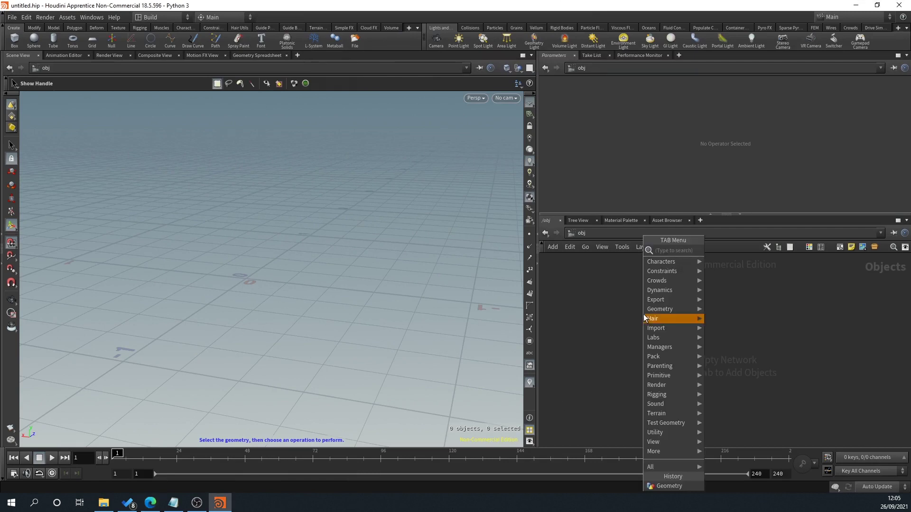
type("geo")
key("Return")
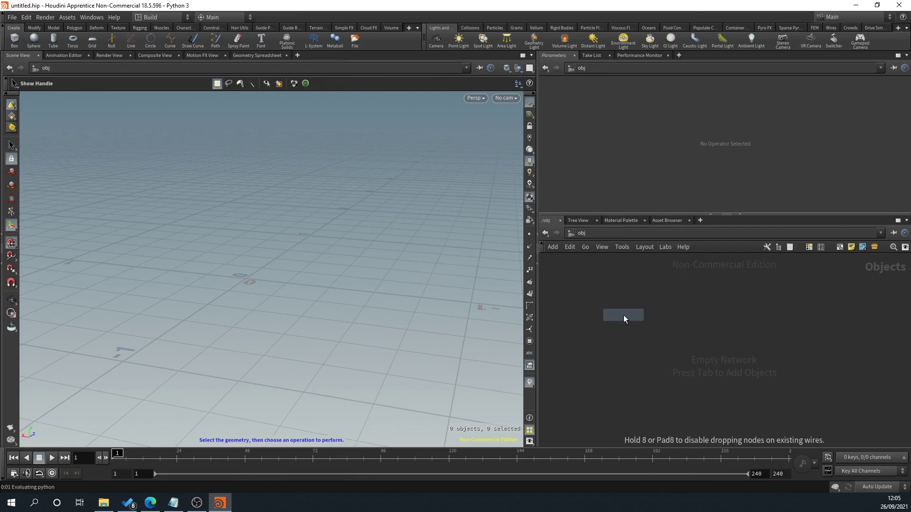
left_click(624, 315)
type("RopeBridge")
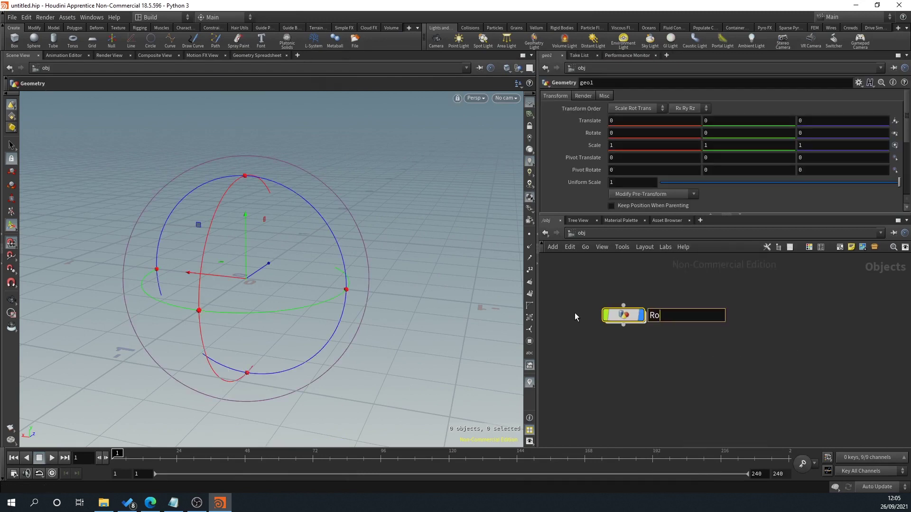
key("Return")
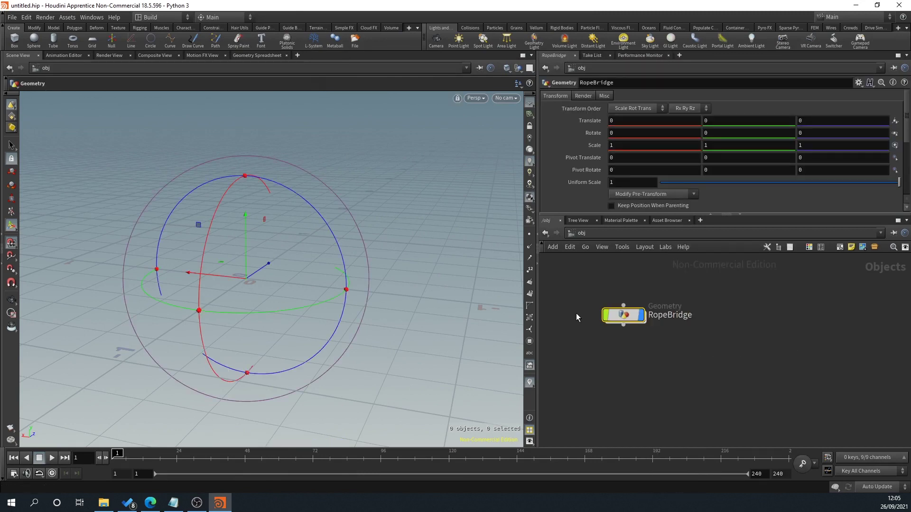
double_click(629, 316)
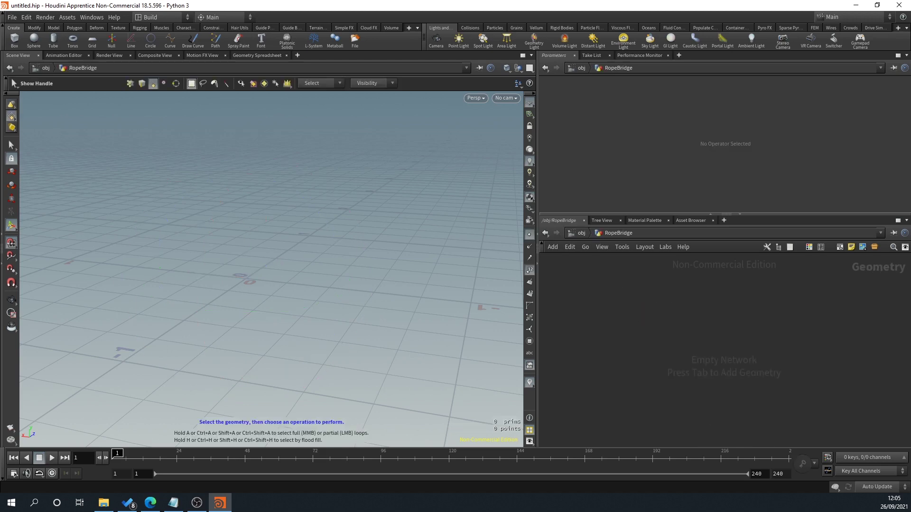
- Add a Curve node named BridgeCurve to the RopeBridge network
left_click(150, 503)
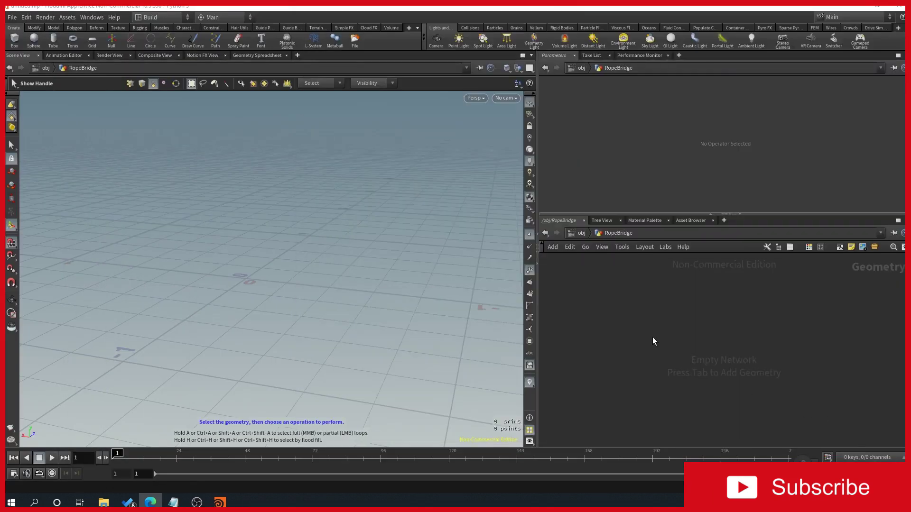
key("Tab")
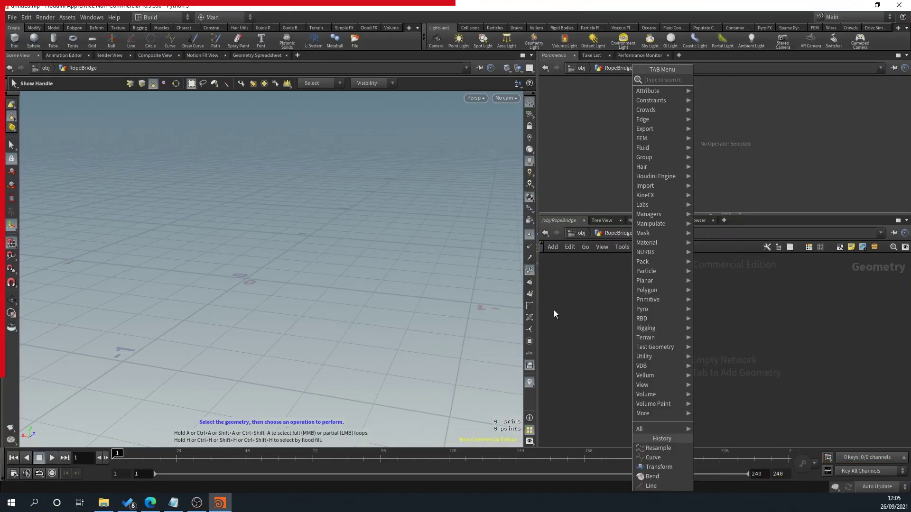
mouse_move(635, 300)
type("curve")
key("Return")
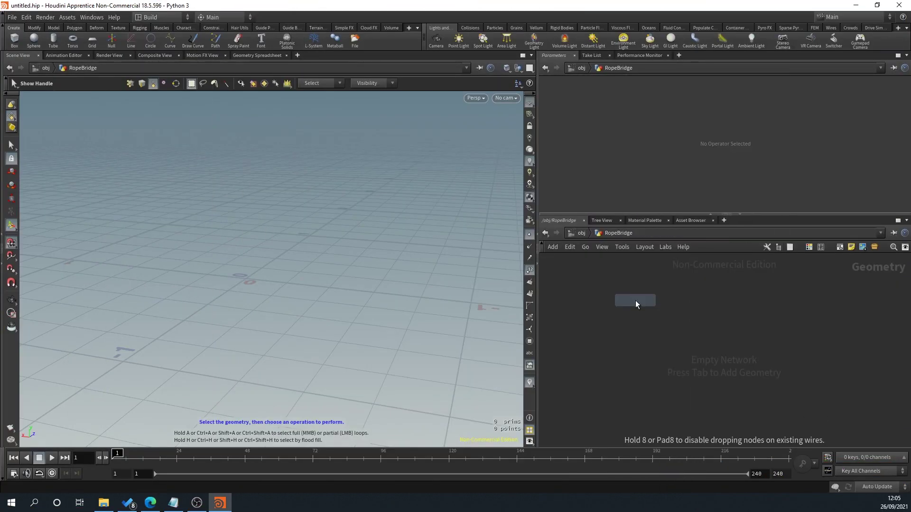
left_click(632, 301)
key("F2")
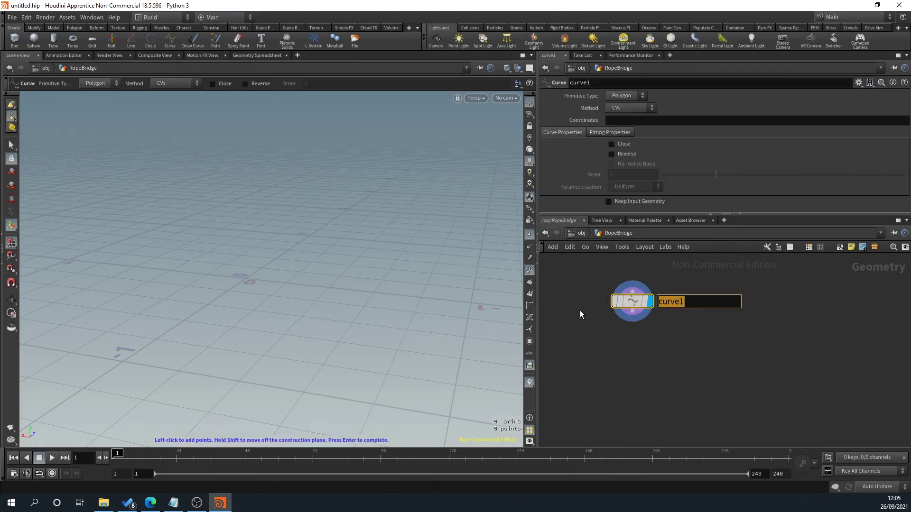
type("BridgeCurve")
key("Return")
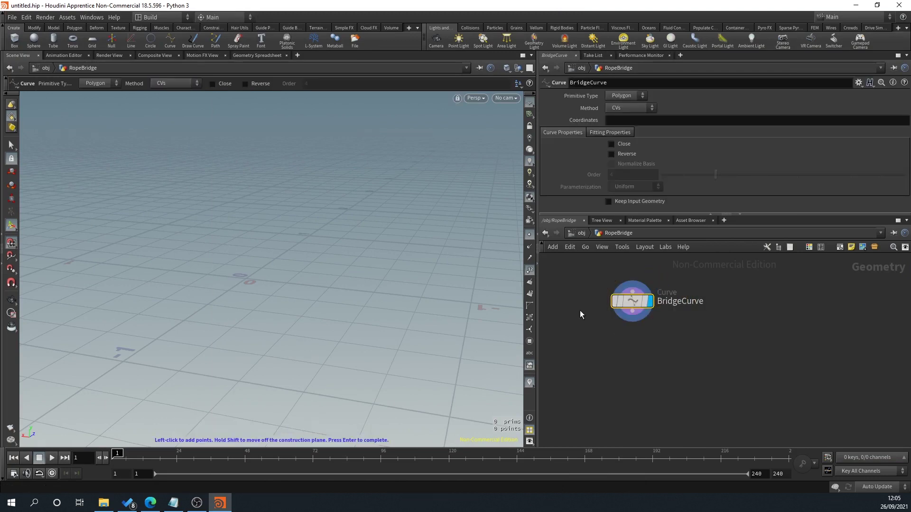
- In the right view, draw a three-point curve from Z 1 to the origin and lower its middle point to about Y -0.2
left_click(474, 98)
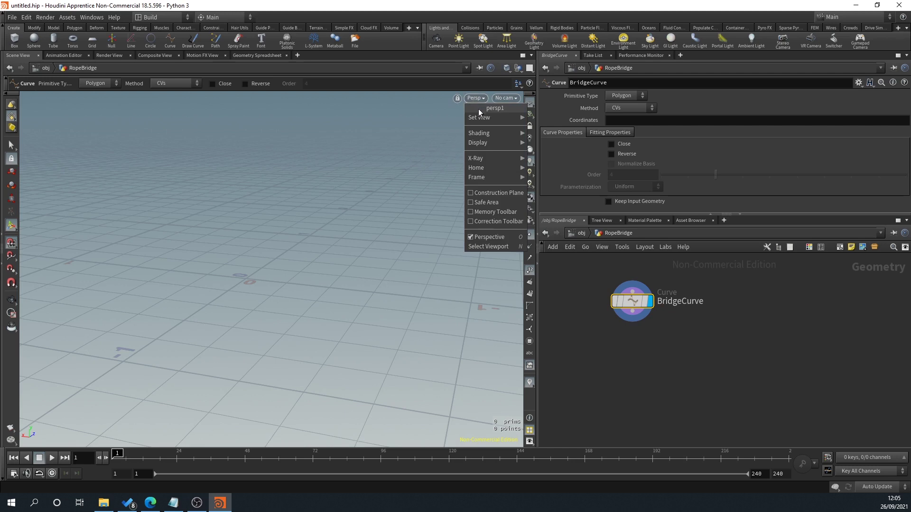
mouse_move(488, 118)
left_click(556, 146)
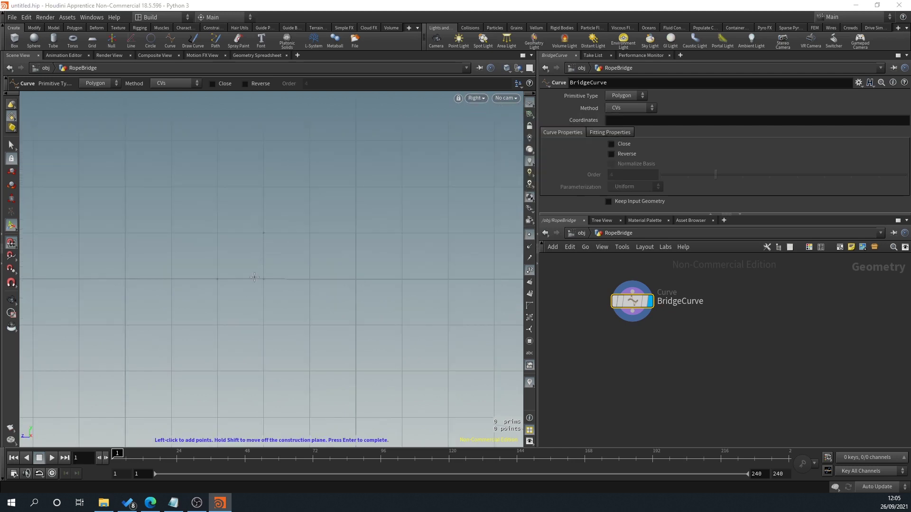
left_click(11, 243)
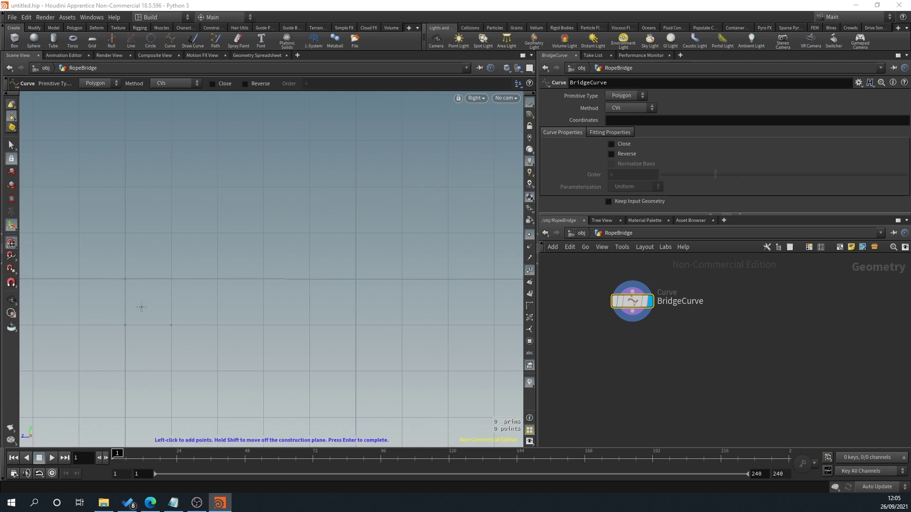
left_click(125, 278)
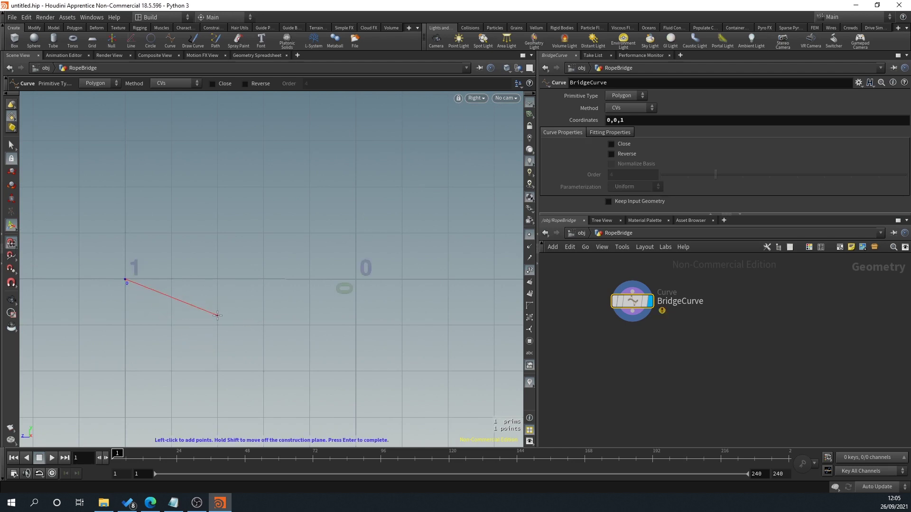
left_click(244, 280)
left_click(356, 280)
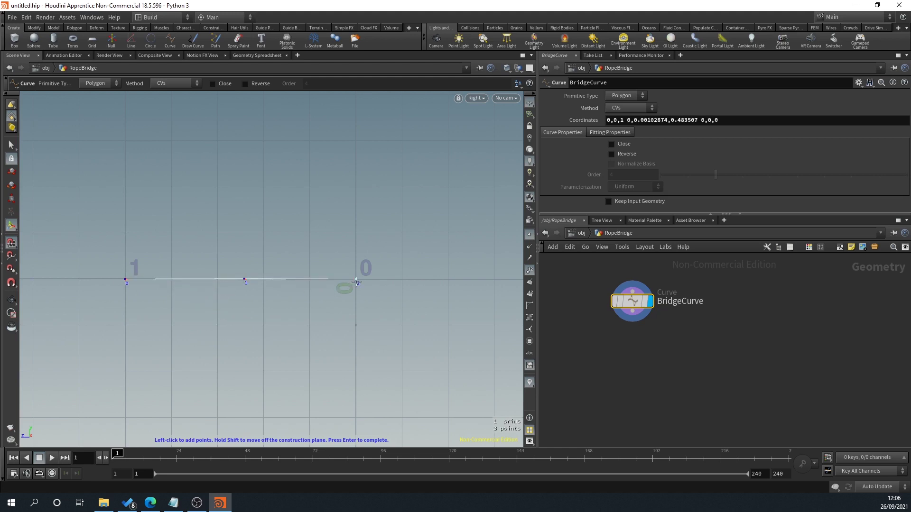
key("Return")
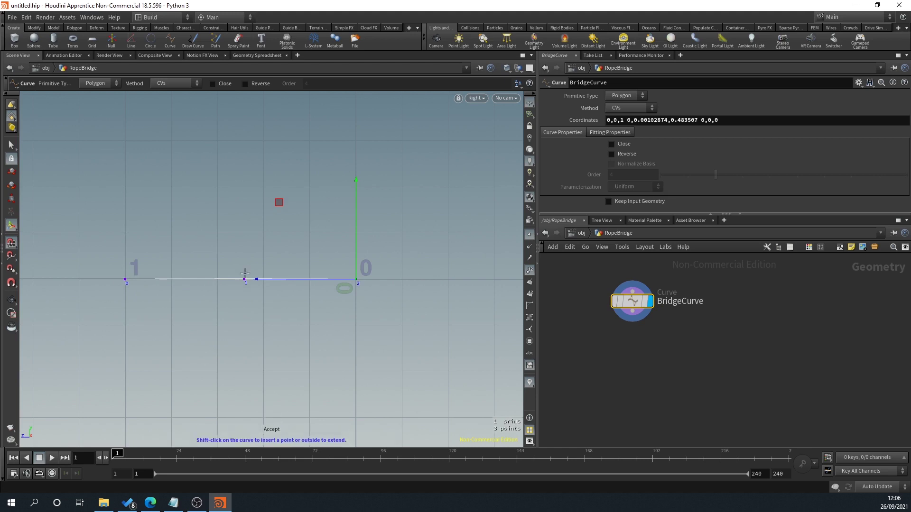
left_click_drag(247, 188, 245, 234)
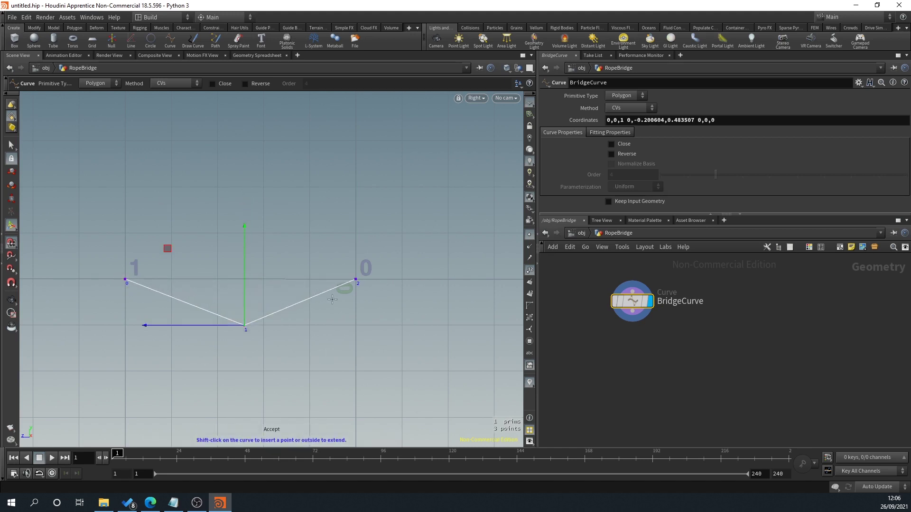
- Connect a Resample node after BridgeCurve and set it to treat polygons as Subdivision Curves
left_click(633, 321)
key("Tab")
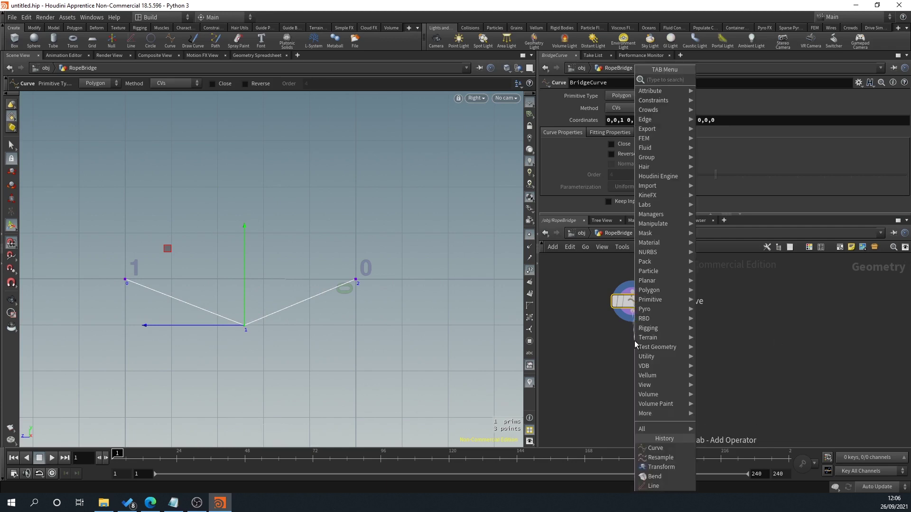
type("resample")
key("Return")
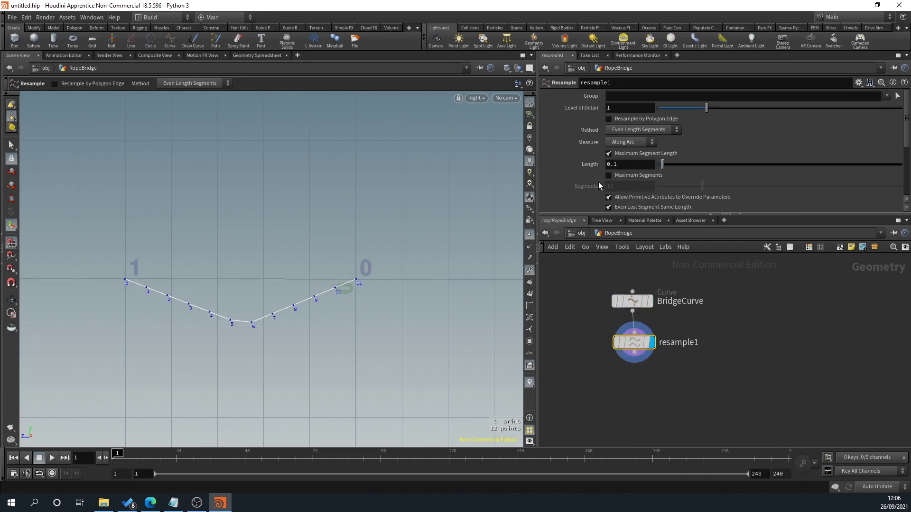
scroll(570, 169, "down", 3)
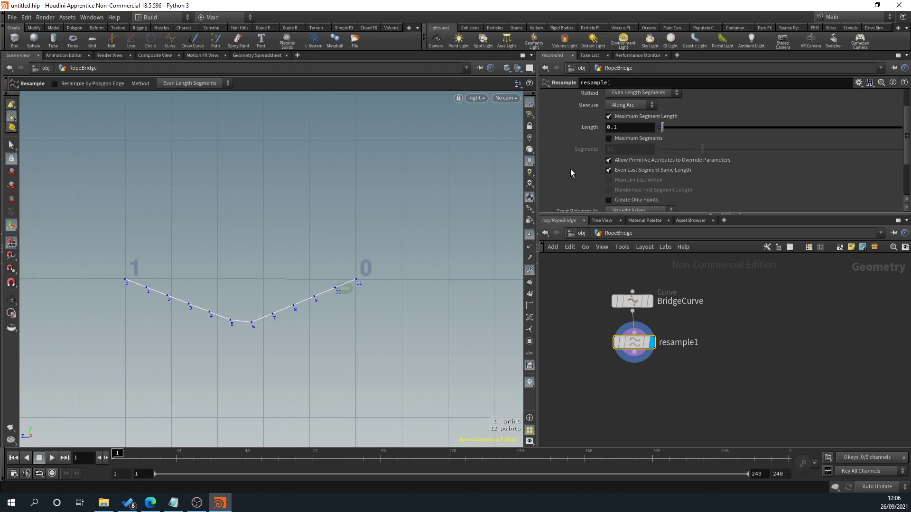
scroll(571, 169, "down", 2)
left_click(639, 186)
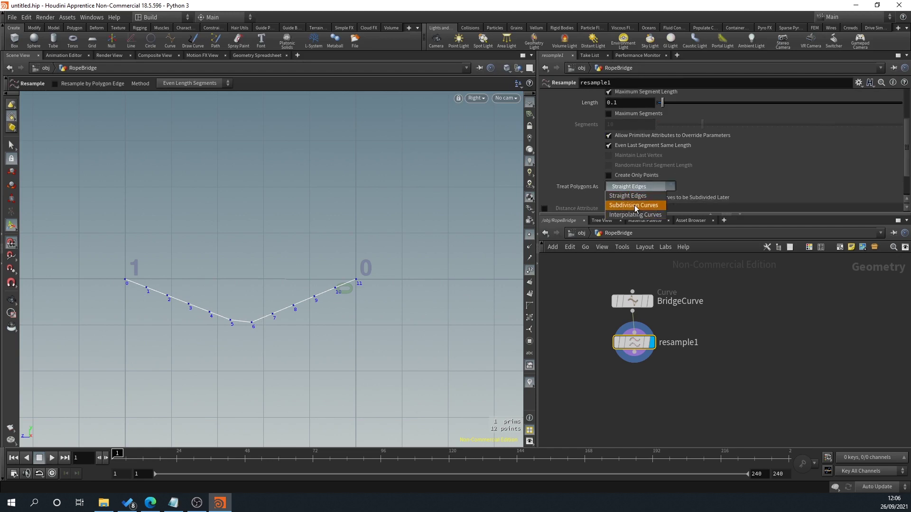
left_click(635, 206)
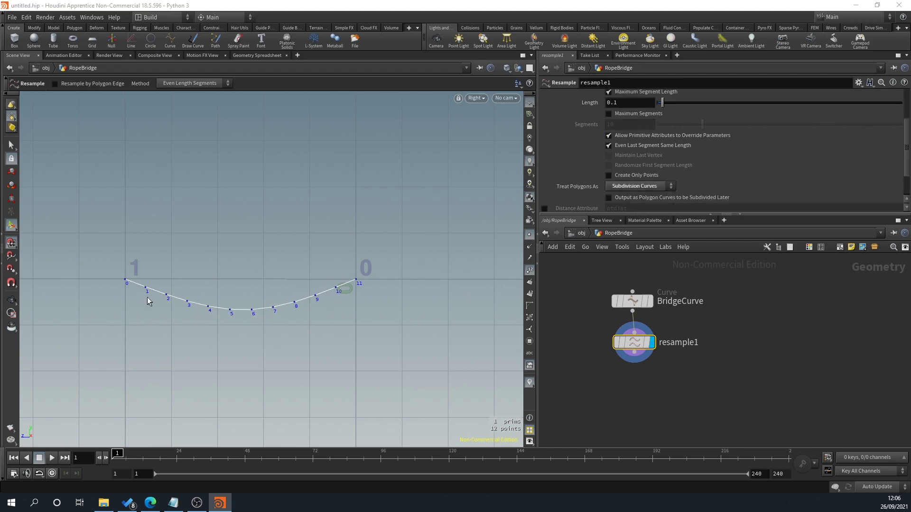
left_click(481, 98)
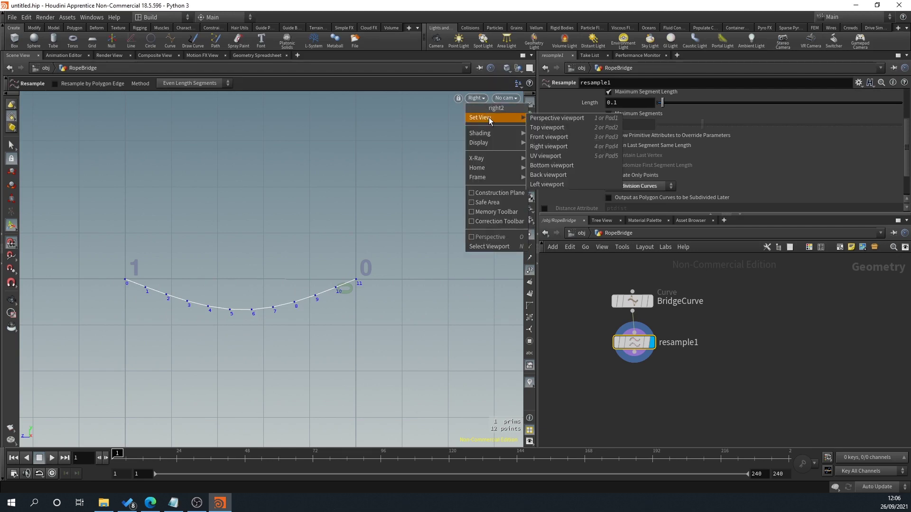
left_click(231, 201)
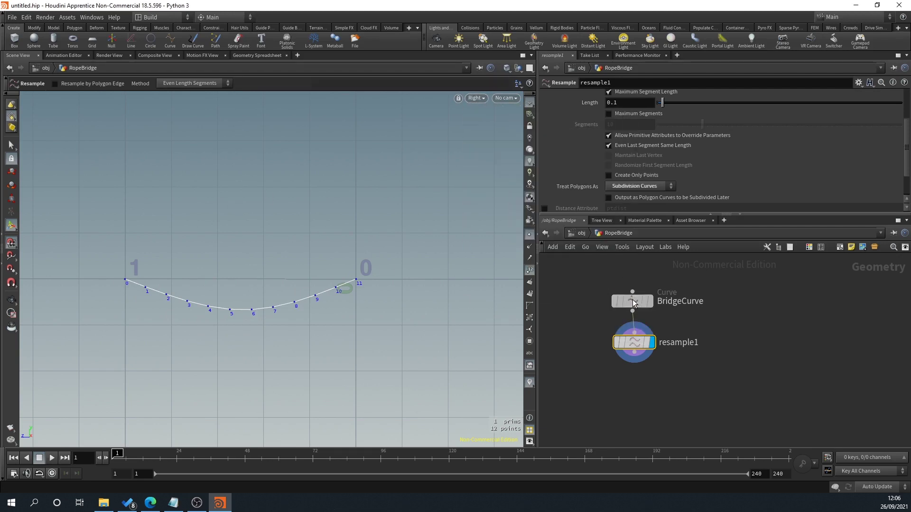
- Select BridgeCurve and move its middle point to about Y -0.15, Z 0.5 for a shallower sag
left_click(615, 302)
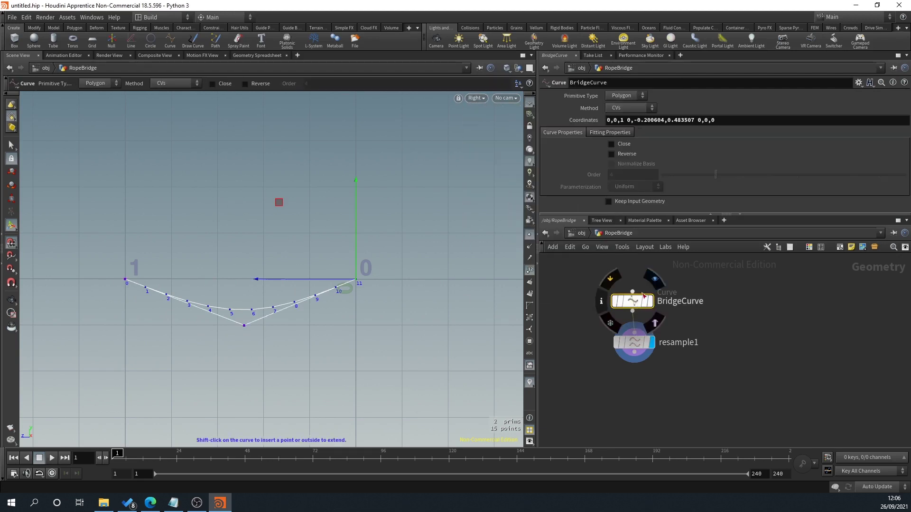
left_click(245, 326)
mouse_move(243, 227)
left_mouse_down()
mouse_move(246, 193)
mouse_move(242, 238)
mouse_move(246, 195)
mouse_move(236, 238)
mouse_move(238, 193)
mouse_move(237, 218)
left_mouse_up()
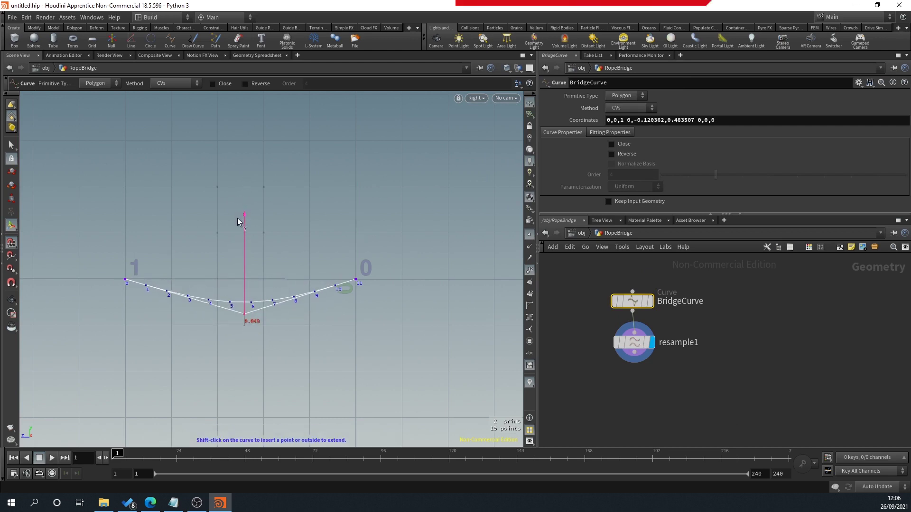
mouse_move(149, 315)
left_mouse_down()
mouse_move(87, 308)
mouse_move(148, 314)
left_mouse_up()
- Move BridgeCurve's end point from the origin out to Z -0.6 and its middle point to Z 0
left_click(356, 281)
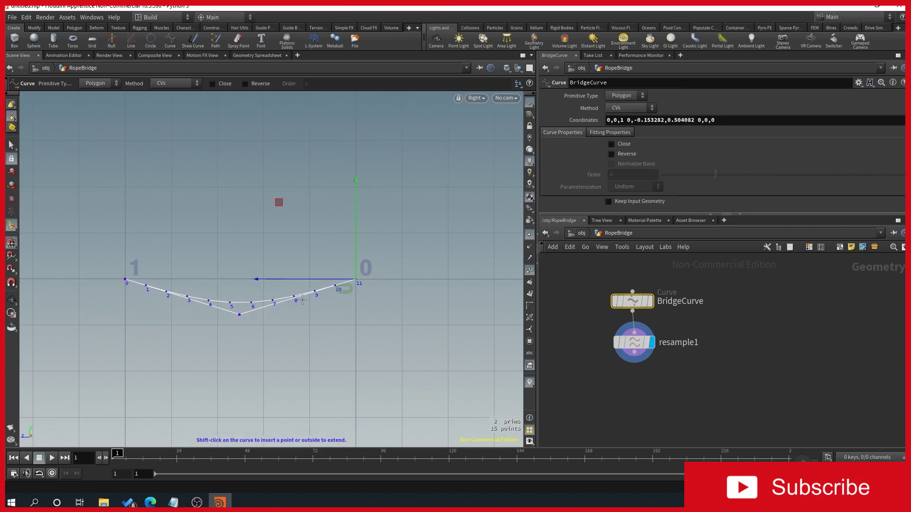
left_click_drag(259, 276, 397, 277)
left_click(240, 315)
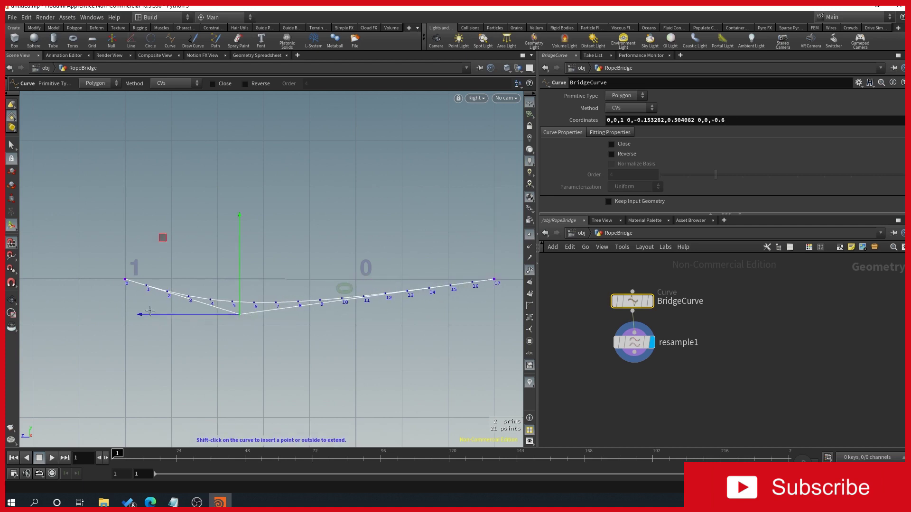
left_click_drag(158, 316, 352, 322)
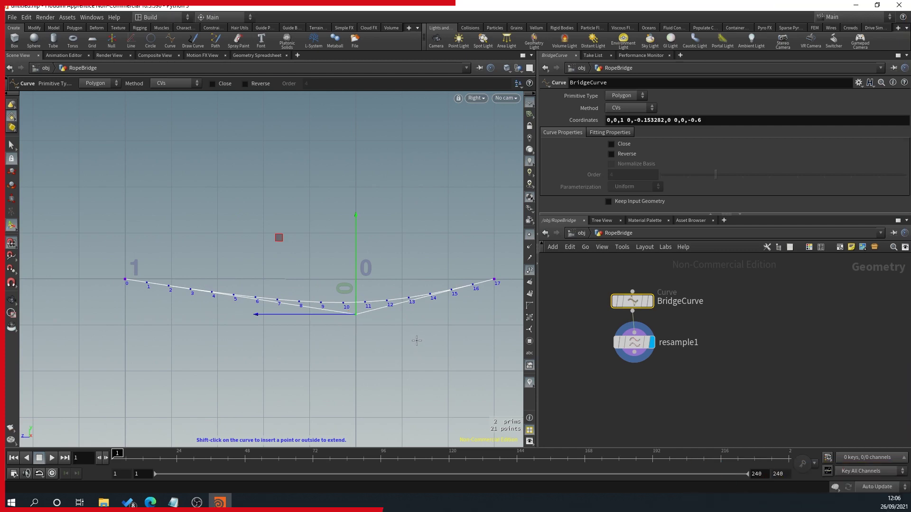
- Extend BridgeCurve by moving its end point to Z -1
key("Escape")
scroll(420, 340, "down", 2)
middle_click_drag(428, 344, 311, 370, "alt")
left_click(369, 315)
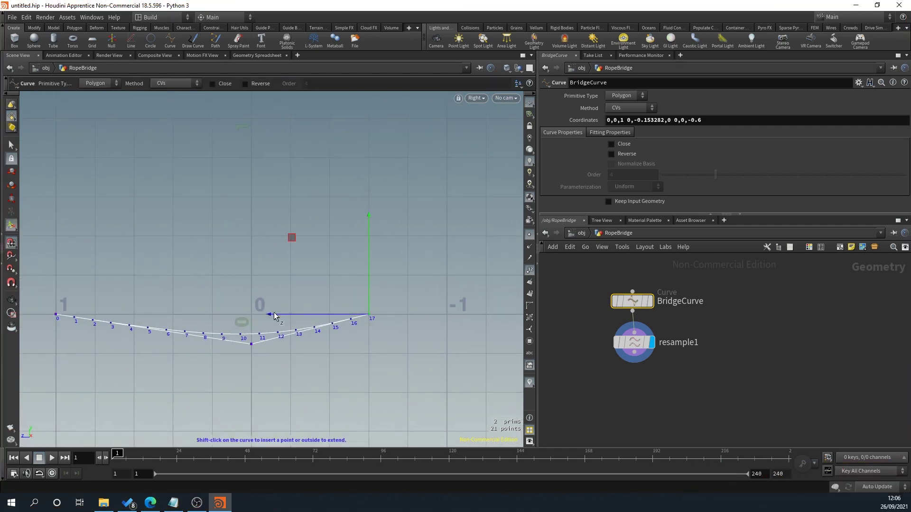
left_click_drag(275, 317, 352, 317)
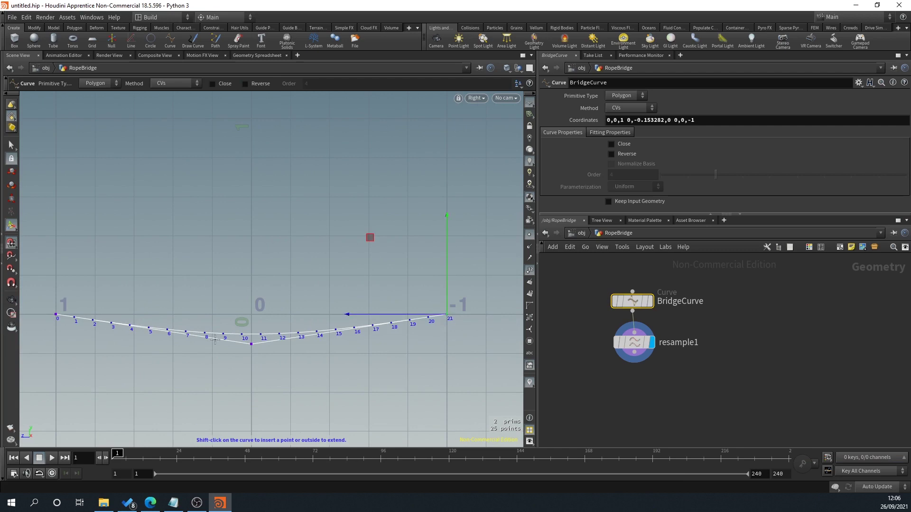
- Select the Resample node and switch the viewport back to the perspective view
left_click(633, 344)
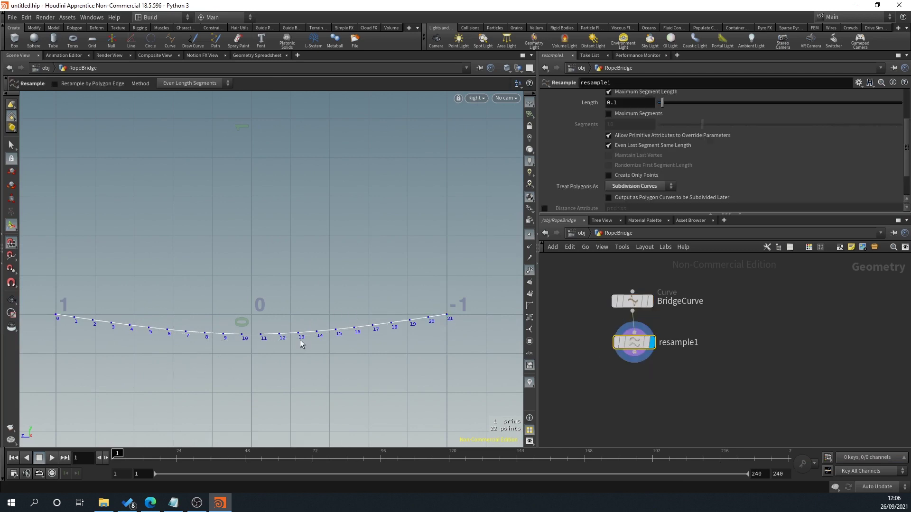
left_click(474, 98)
left_click(570, 124)
left_click(474, 98)
mouse_move(489, 116)
left_click(581, 120)
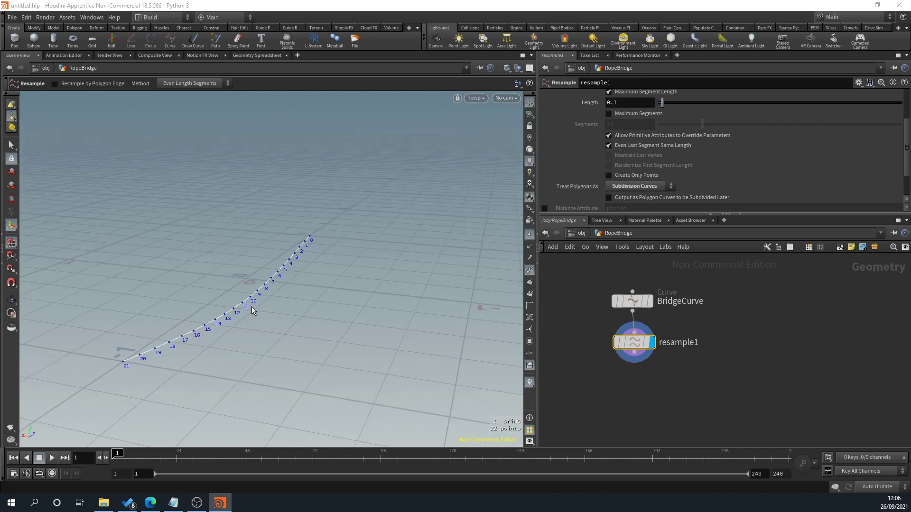
- Examine the resampled curve from another angle and compare it with the rope bridge reference image
left_click_drag(252, 309, 309, 319, "alt")
left_click_drag(150, 315, 132, 328)
key("Return")
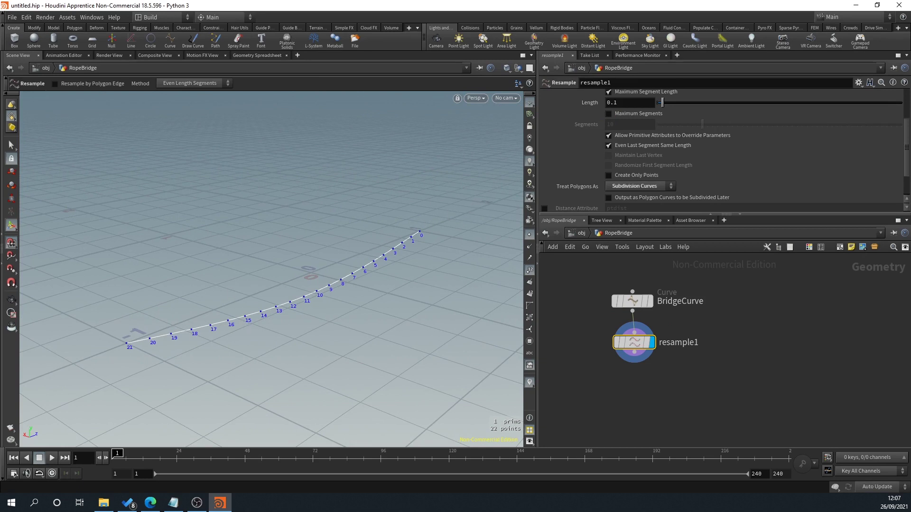
left_click_drag(351, 0, 420, 0)
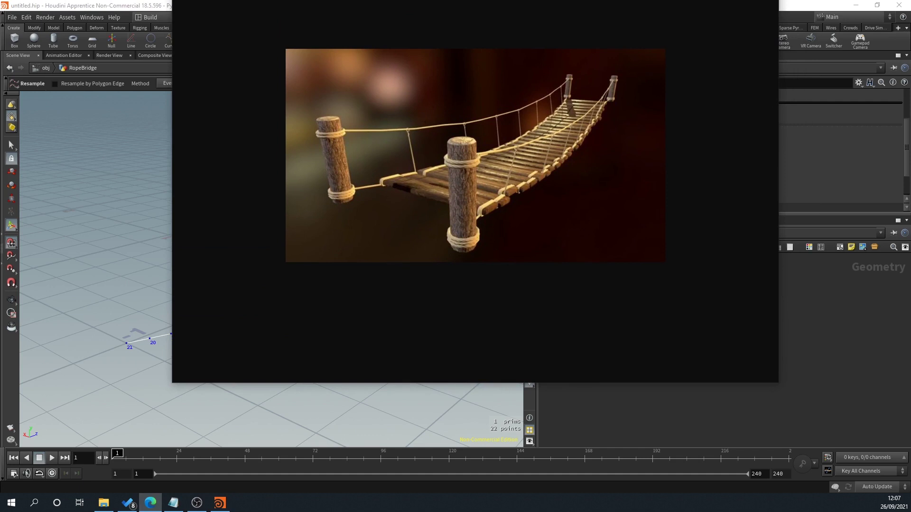
key("alt+Tab")
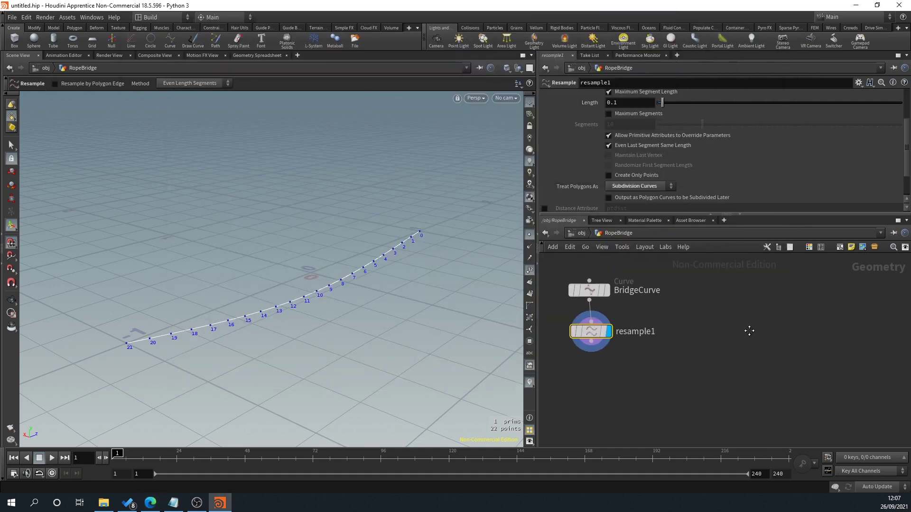
- Add a Tube node beside the curve nodes and name it Post
key("Tab")
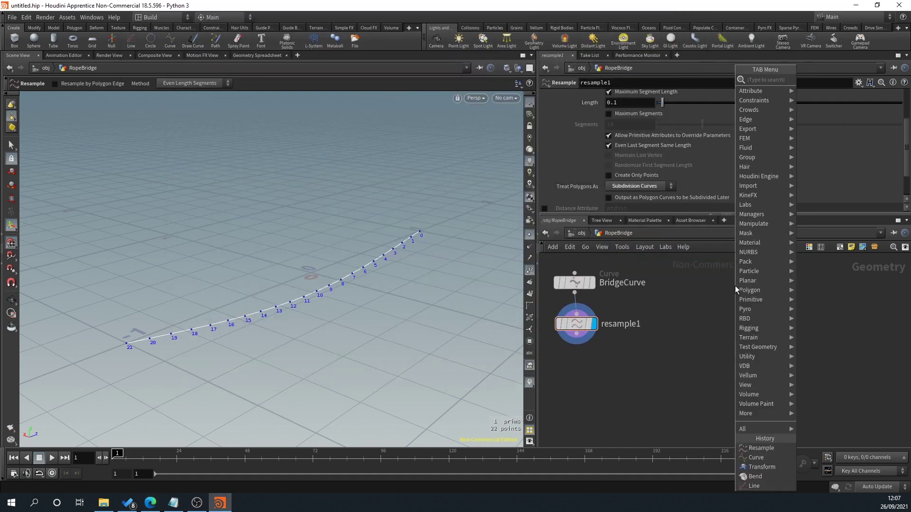
type("box")
key("Return")
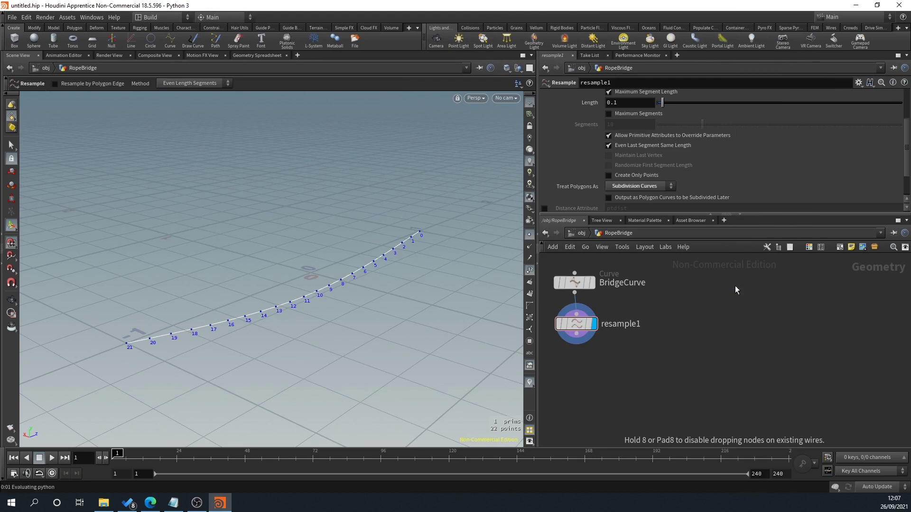
left_click(736, 286)
double_click(771, 284)
type("Post")
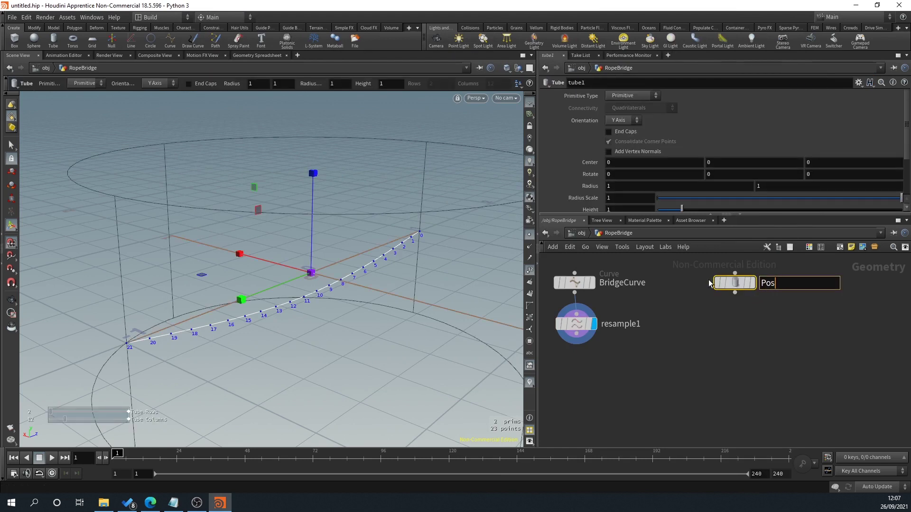
key("Return")
- Set Post's primitive type to Polygon, display the node and enable its end caps
left_click(634, 96)
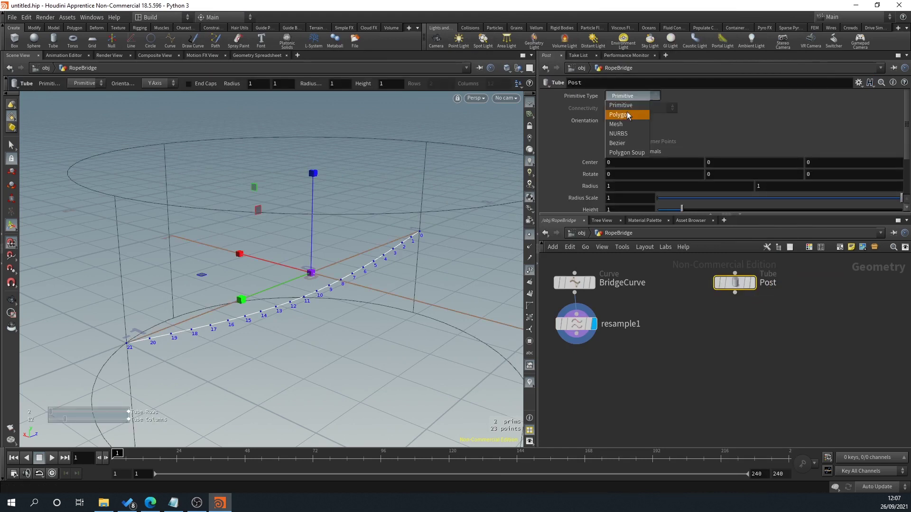
left_click(628, 112)
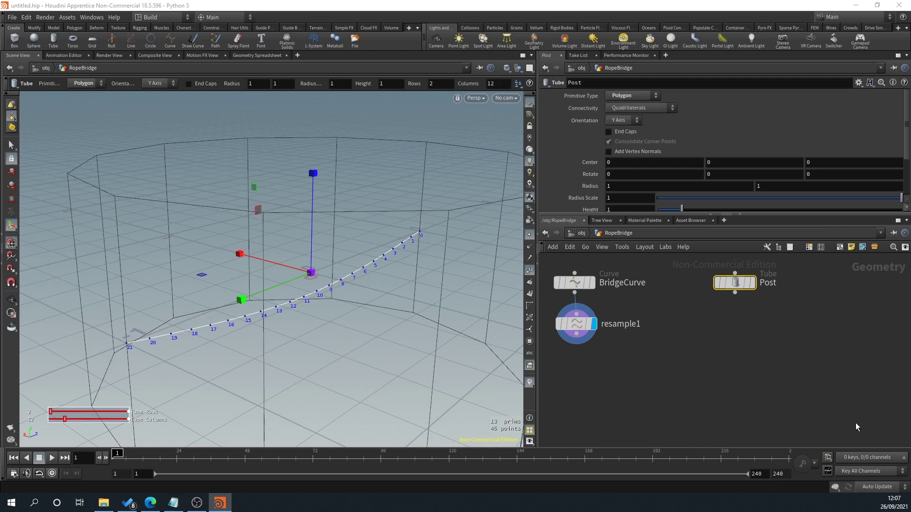
left_click(753, 283)
right_click_drag(381, 264, 436, 221, "alt")
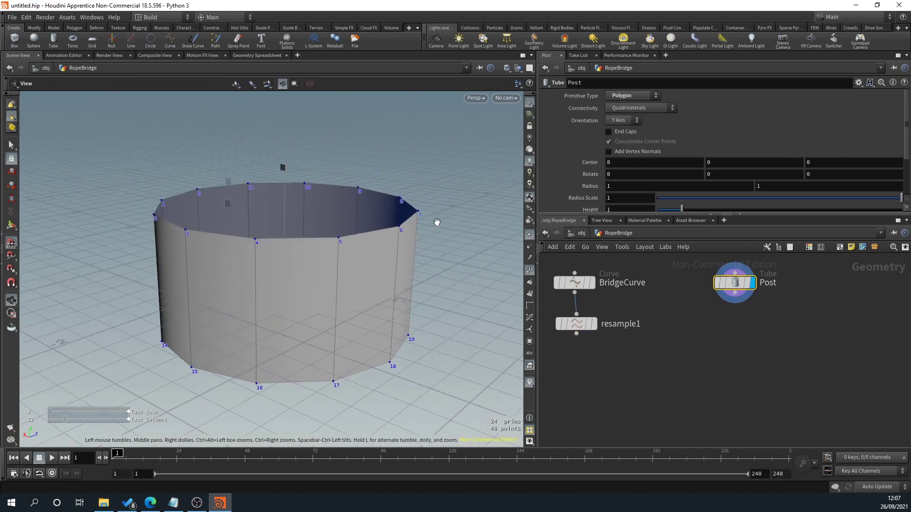
left_click(619, 134)
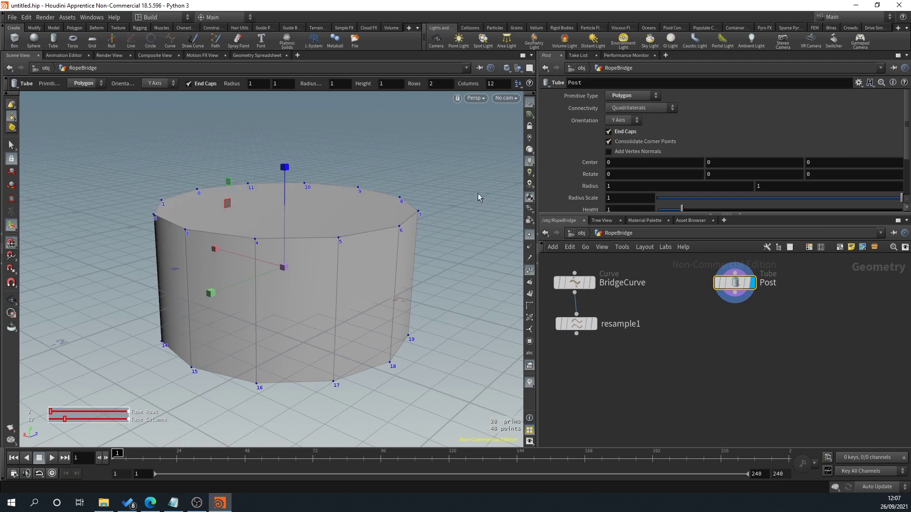
- Add a Transform node below Post and make it the displayed node
left_click(735, 304)
key("Tab")
type("treans")
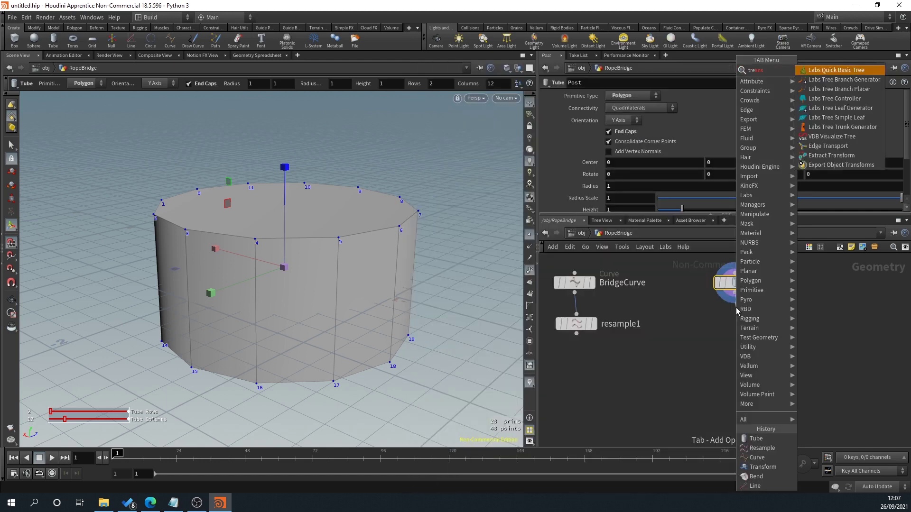
type("a")
key("BackSpace")
key("BackSpace")
key("BackSpace")
key("BackSpace")
key("BackSpace")
key("BackSpace")
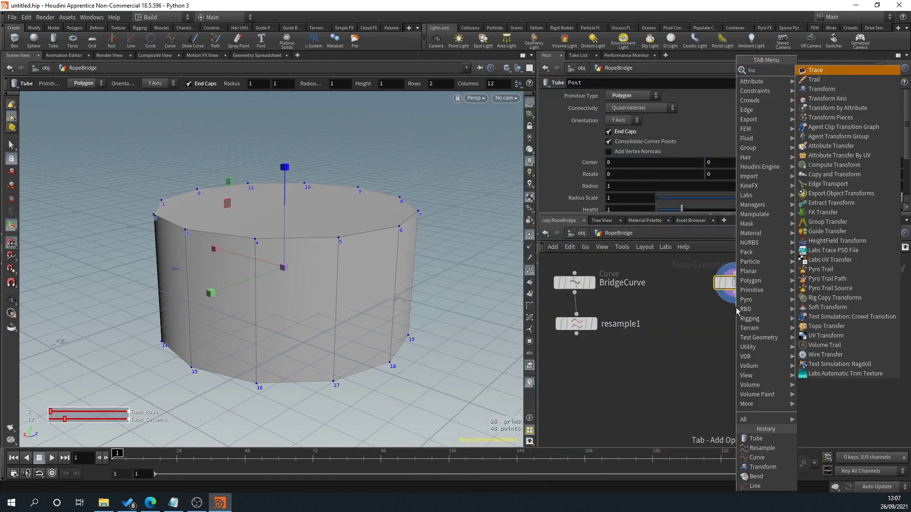
type("ansform")
key("Return")
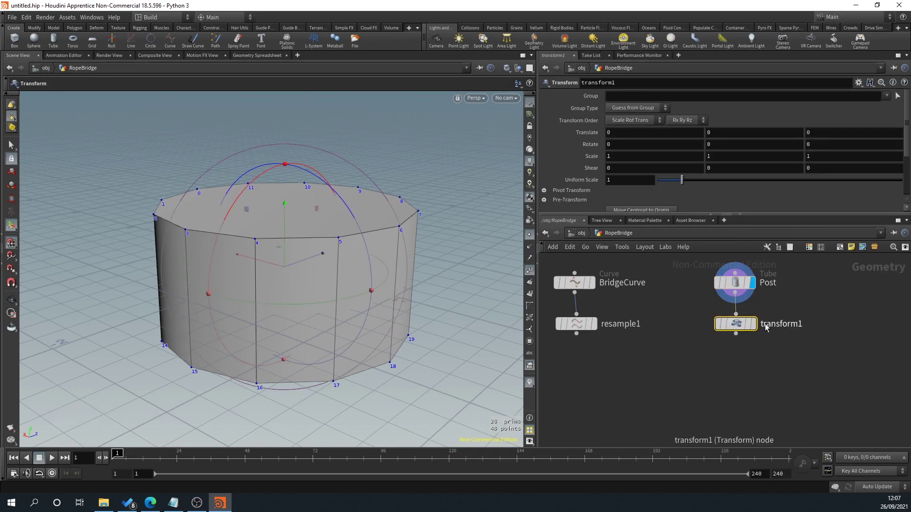
left_click(753, 323)
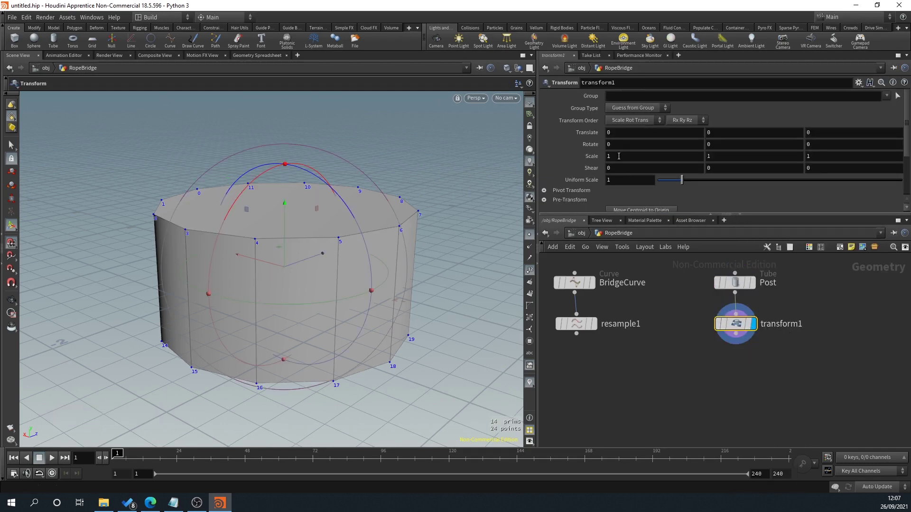
- Set the Transform's scale to 0.1 in X and Z, keeping Y at 1, to form a slim post
type(".1")
key("Return")
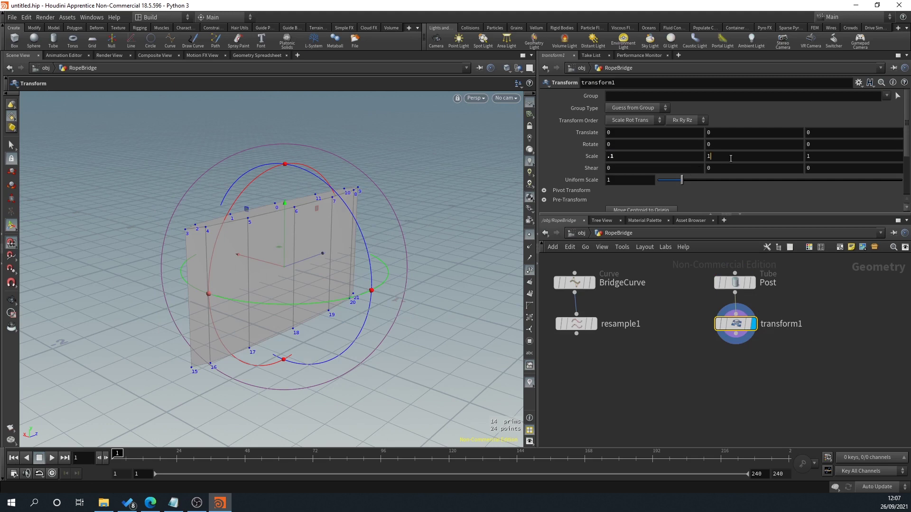
left_click(730, 158)
type(".1")
left_click_drag(742, 154, 708, 156)
type("1")
key("Return")
left_click(857, 158)
type(".1")
key("Return")
left_click_drag(466, 283, 385, 263, "alt")
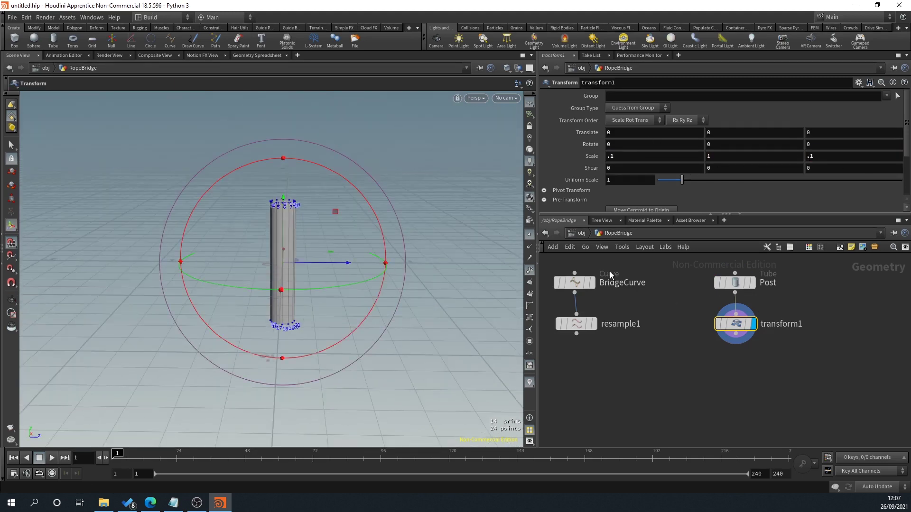
- Show BridgeCurve as a template and compare its size with the post
left_click(588, 285)
left_click_drag(287, 361, 407, 332, "alt")
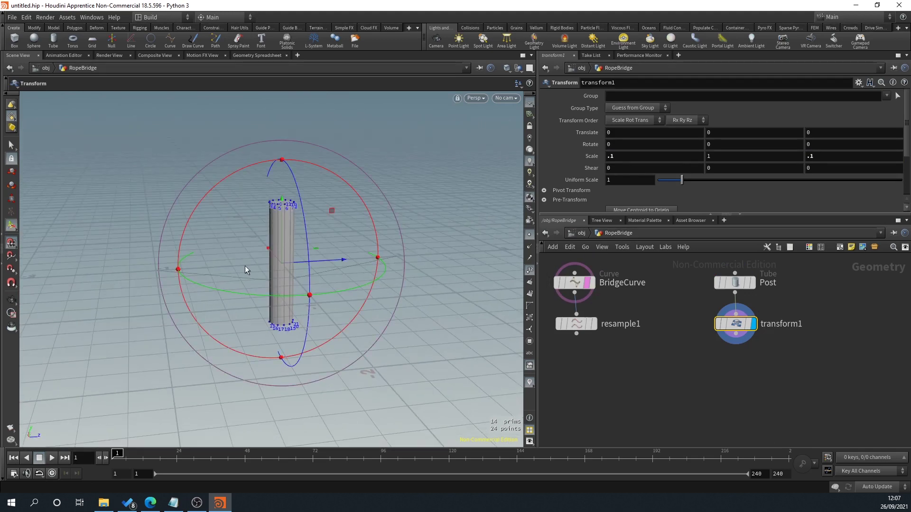
scroll(244, 266, "up", 4, "alt")
left_click_drag(245, 266, 254, 307, "alt")
left_click_drag(247, 306, 209, 315)
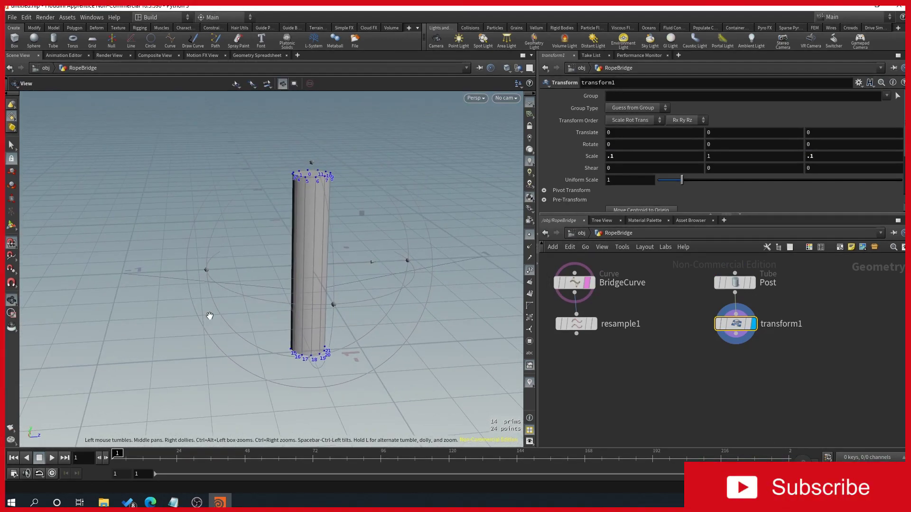
- Set the Transform's uniform scale to 0.1
key("Return")
double_click(624, 183)
type(".1")
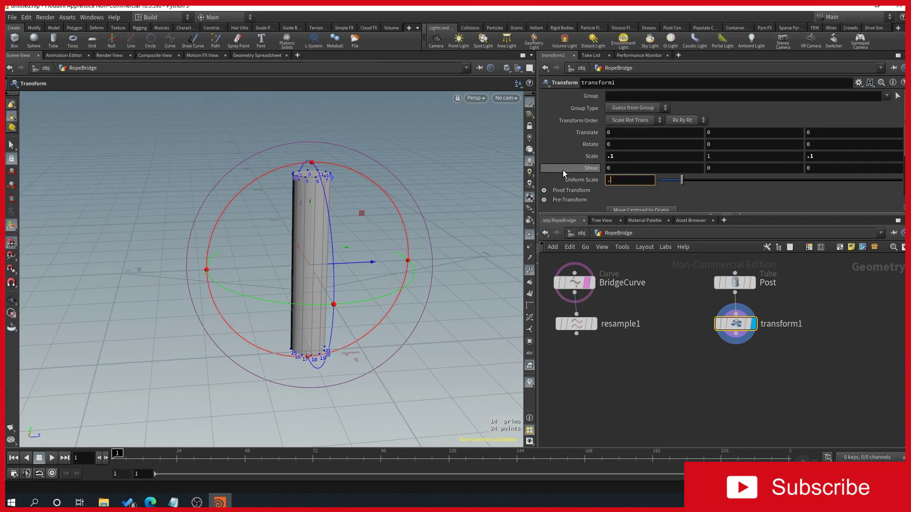
key("Return")
key("Escape")
left_click_drag(171, 285, 208, 274)
key("Return")
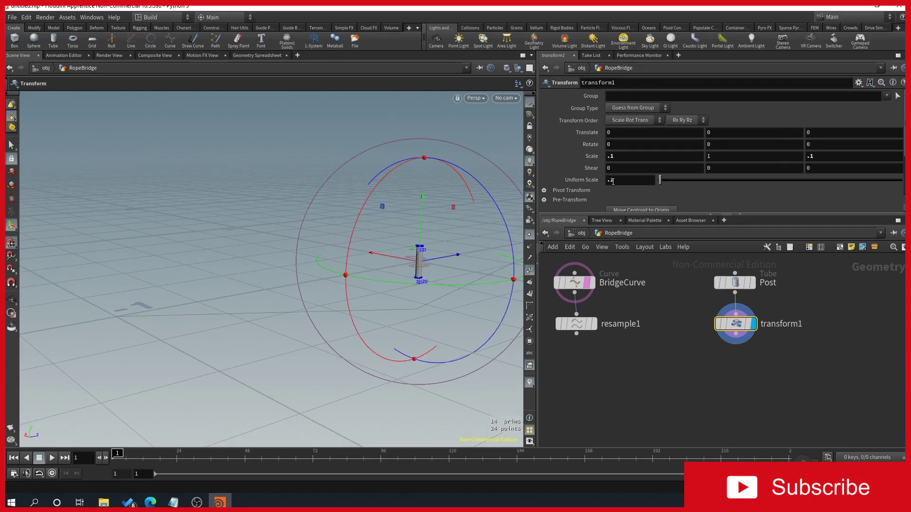
left_click(631, 156)
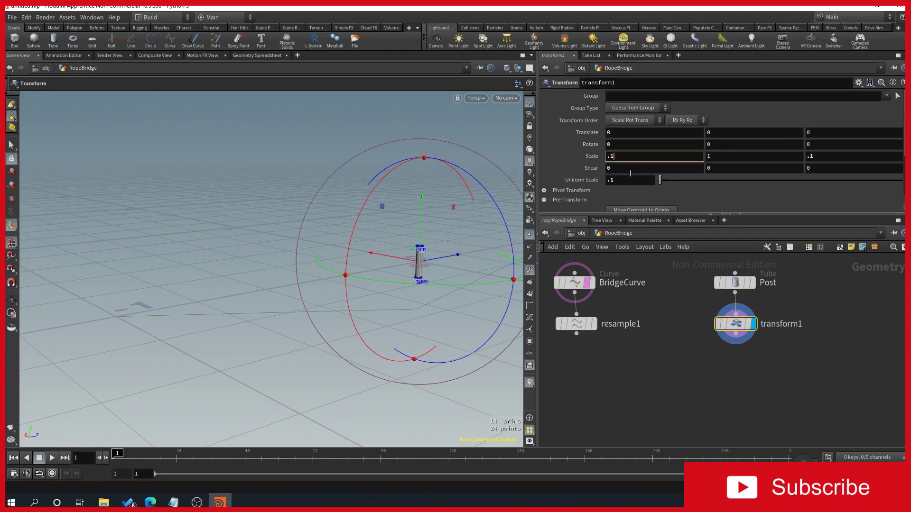
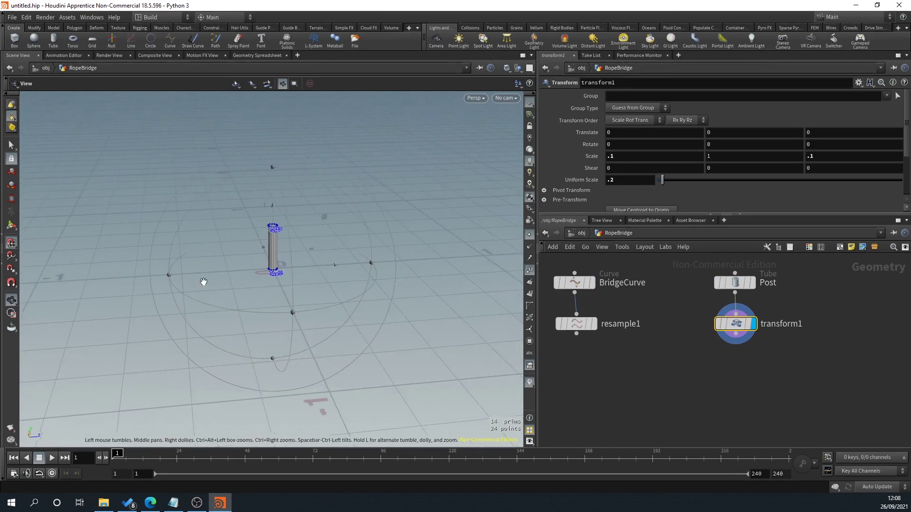
- Select the edge loops around the post's top and bottom rims and create a group from them
scroll(282, 259, "up", 4)
left_click_drag(280, 258, 209, 302, "alt")
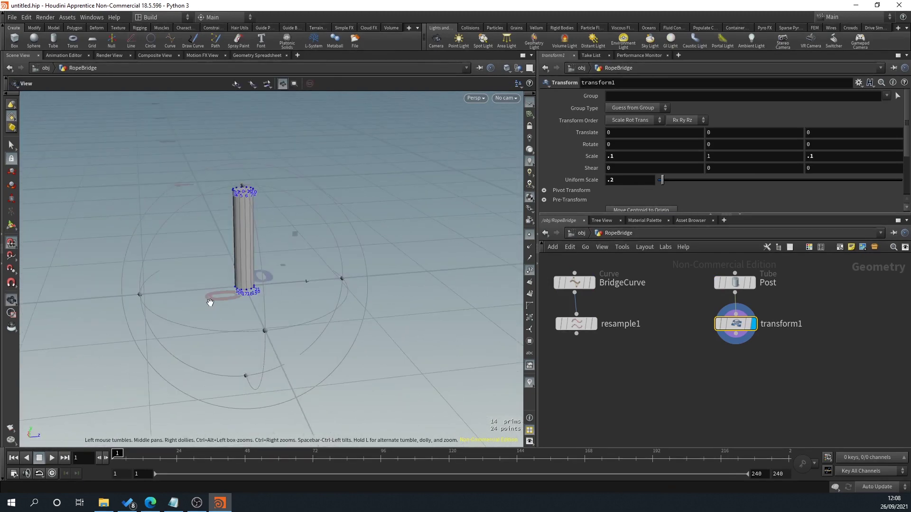
right_click_drag(209, 186, 234, 197, "alt")
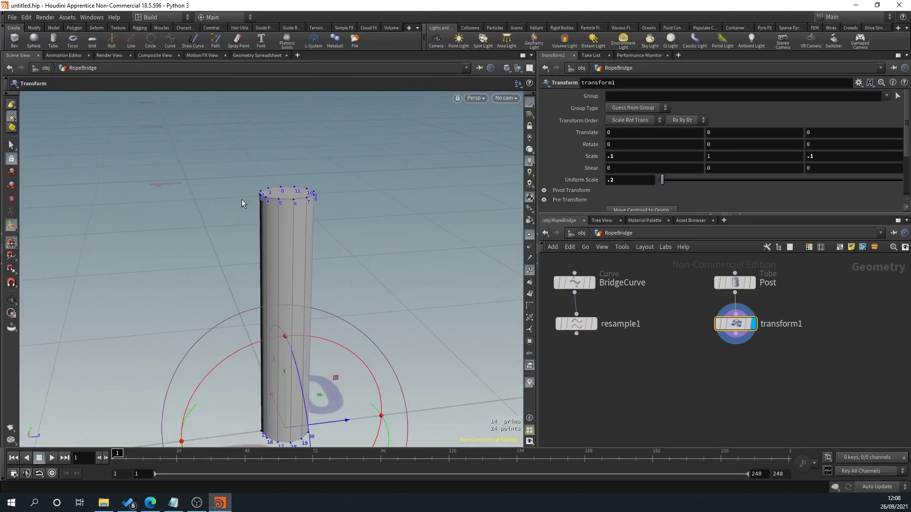
scroll(308, 262, "down", 3)
middle_click_drag(309, 261, 309, 203, "alt")
middle_click_drag(692, 316, 682, 309)
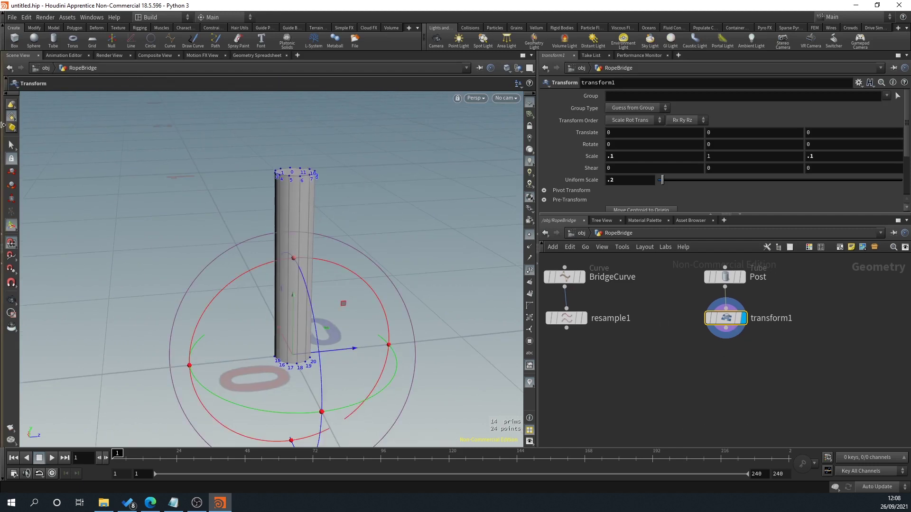
key("s")
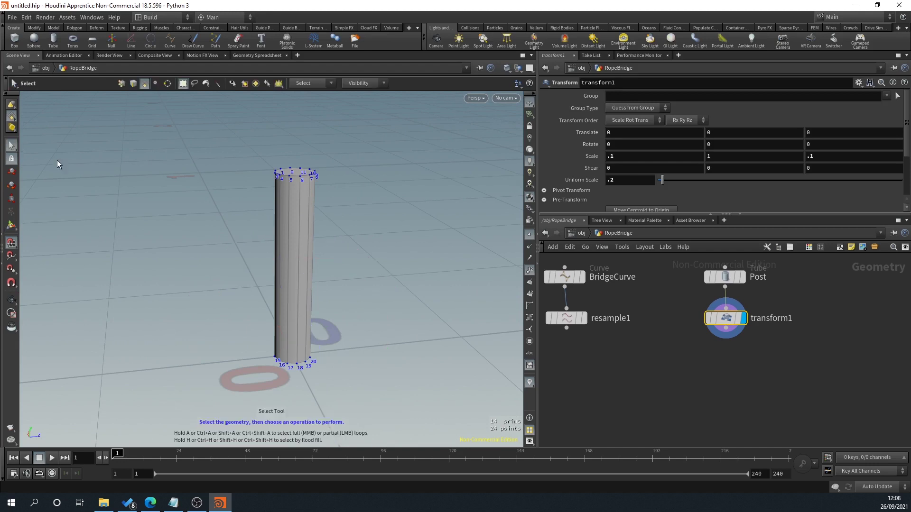
left_click(132, 85)
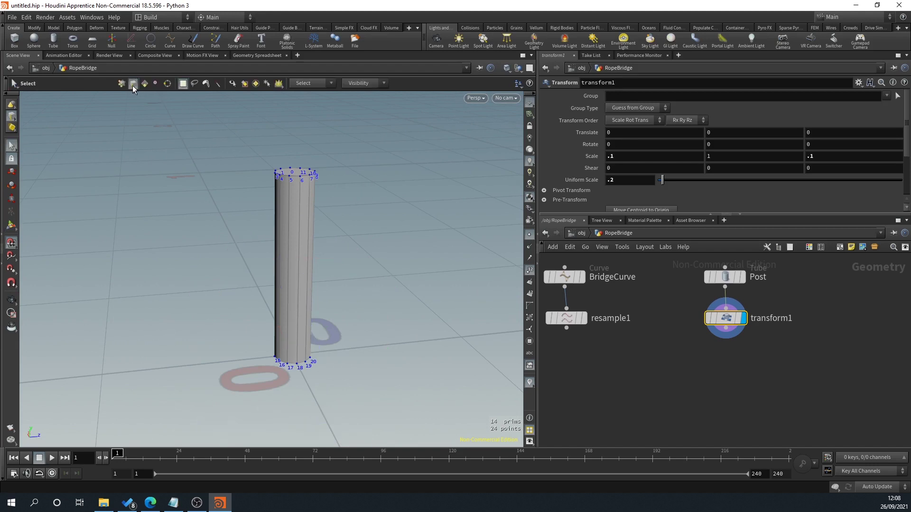
double_click(295, 180)
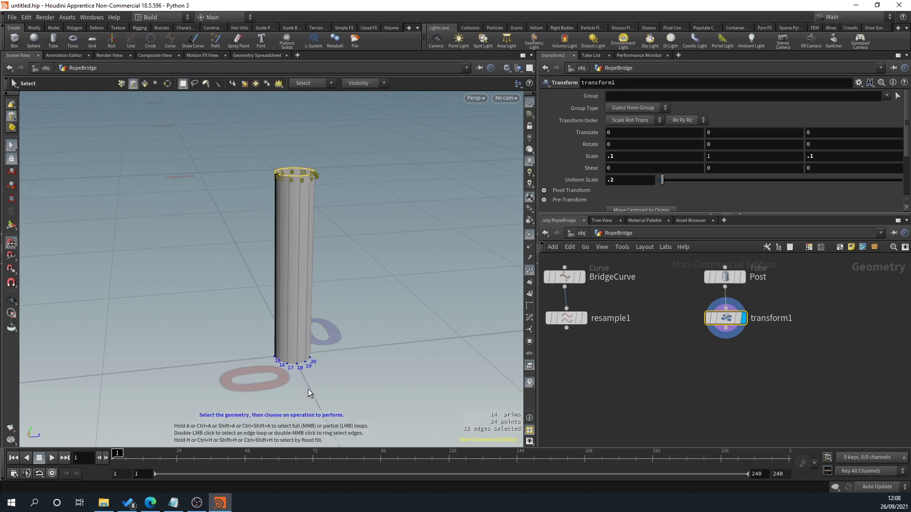
double_click(293, 366, "shift")
key("Tab")
type("group")
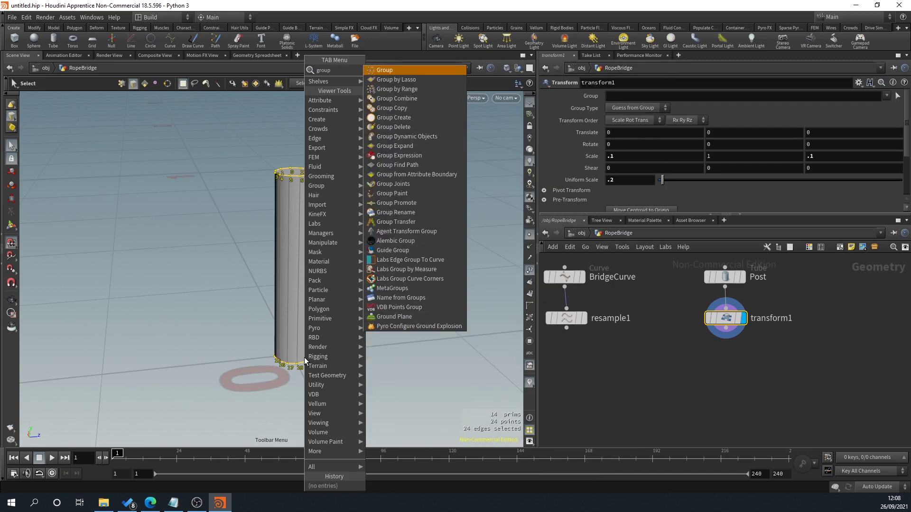
key("Return")
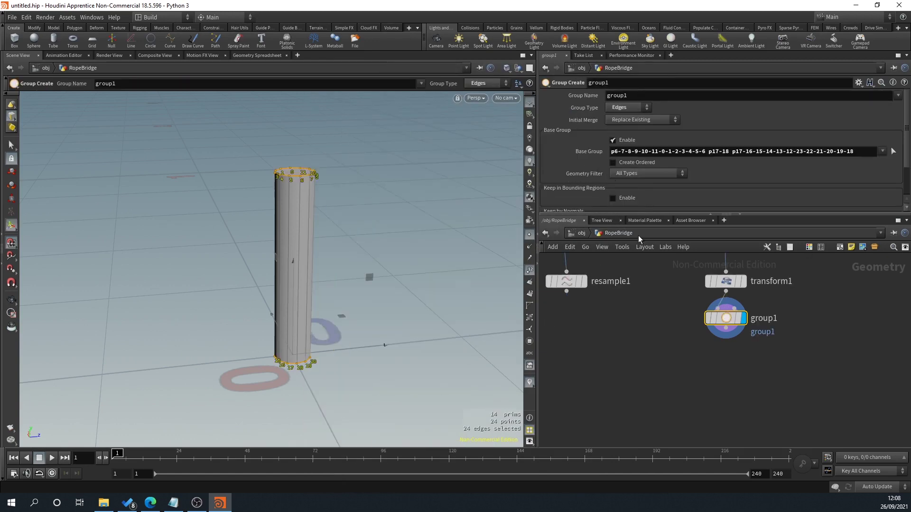
- Rename the new group node GroupTopBottomEdges
middle_click_drag(717, 374, 688, 382)
left_click(744, 326)
left_click_drag(758, 326, 688, 328)
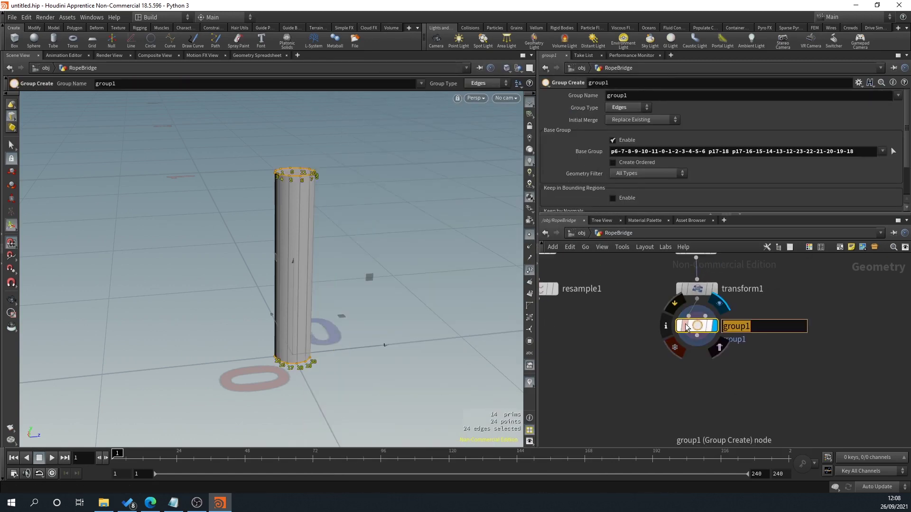
type("TopBottomEdges")
key("Home")
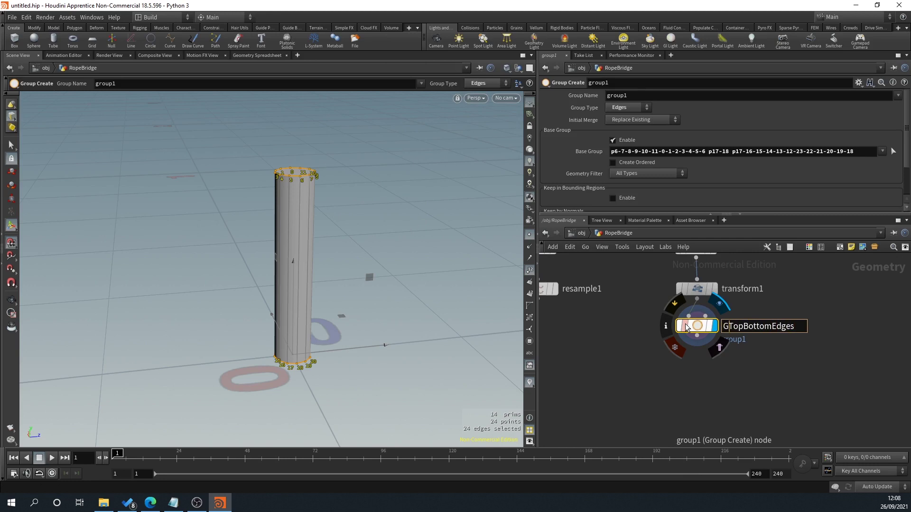
type("Group")
key("Return")
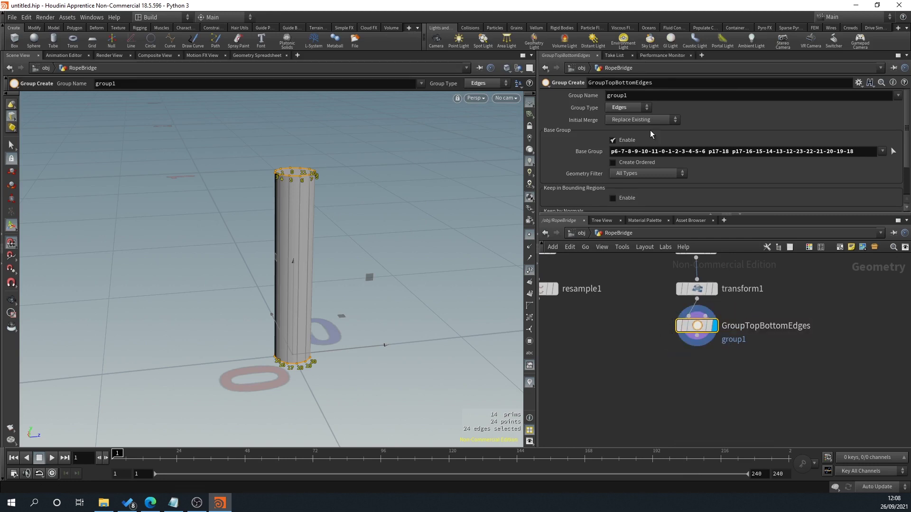
- Set the node's group name to GrpTopBottomEdges
left_click_drag(655, 99, 472, 86)
type("GroupTopBottomEdges")
key("Home")
key("Delete")
key("Delete")
key("Delete")
key("Delete")
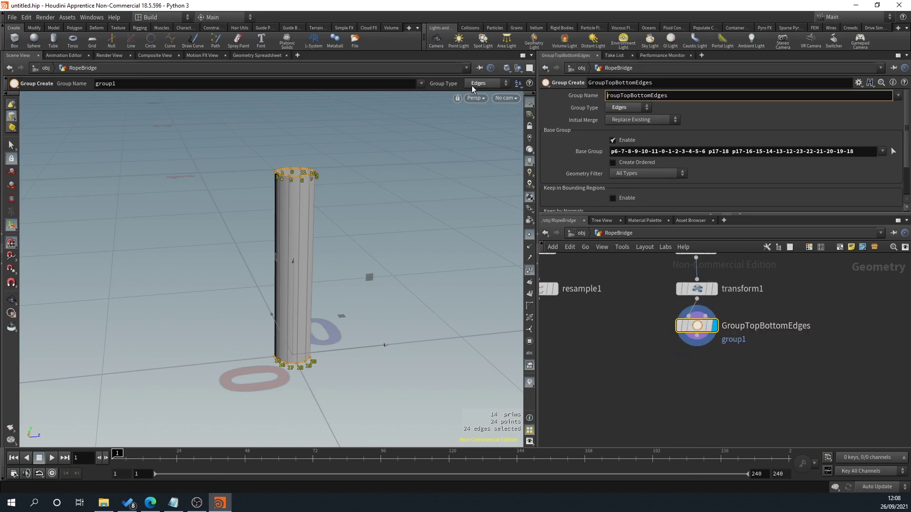
type("Gr")
key("Return")
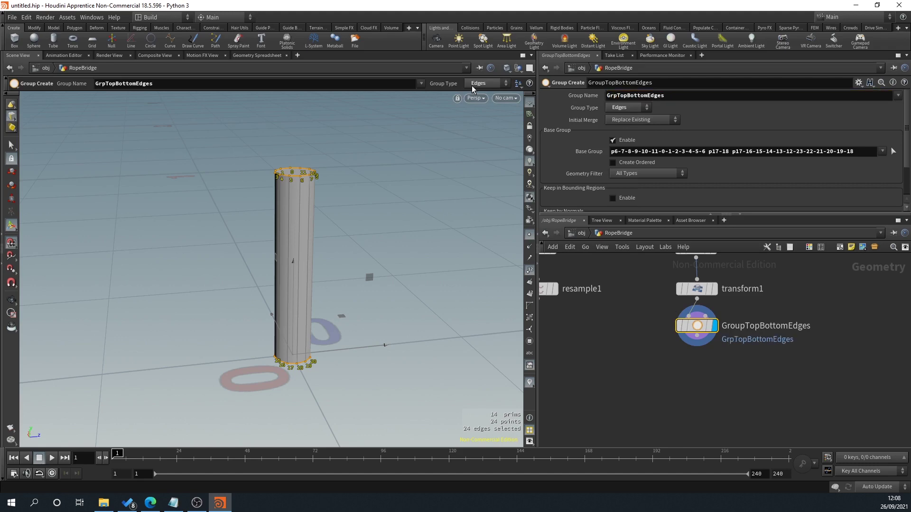
- Add a PolyBevel node connected below the GroupTopBottomEdges node
scroll(697, 380, "down", 2)
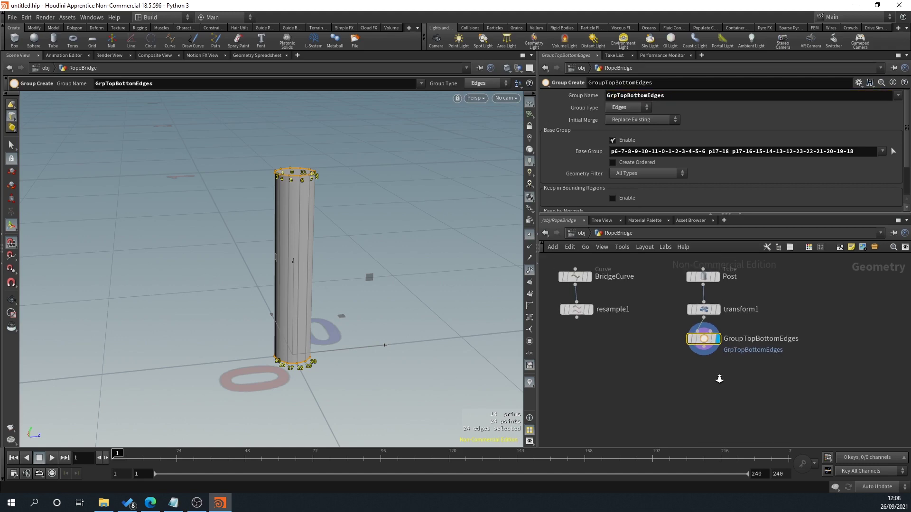
left_click(696, 346)
key("Tab")
type("polybe")
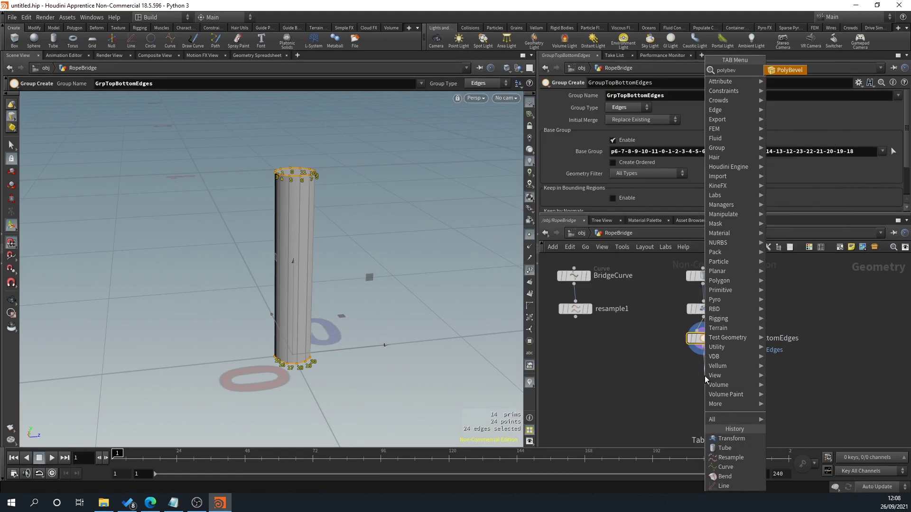
key("Return")
left_click(705, 376)
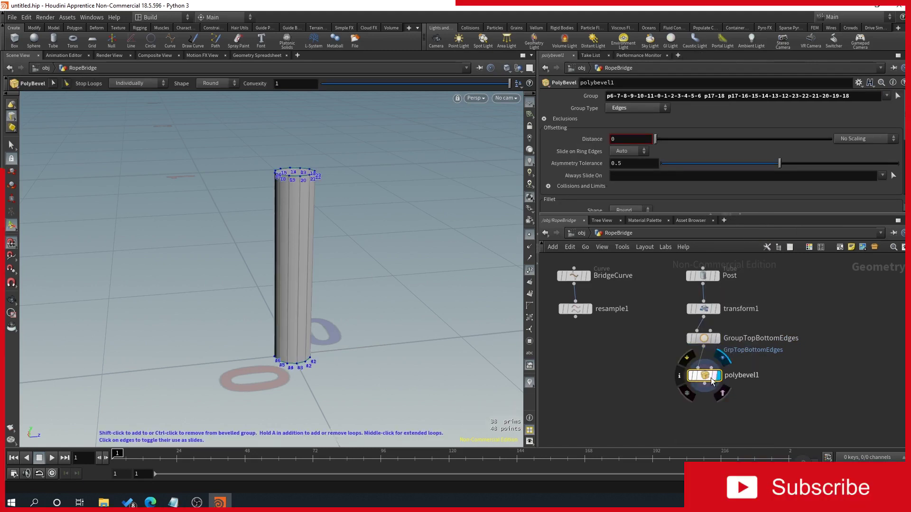
- Replace the PolyBevel's listed edges with the GrpTopBottomEdges group
left_click_drag(872, 97, 318, 69)
key("BackSpace")
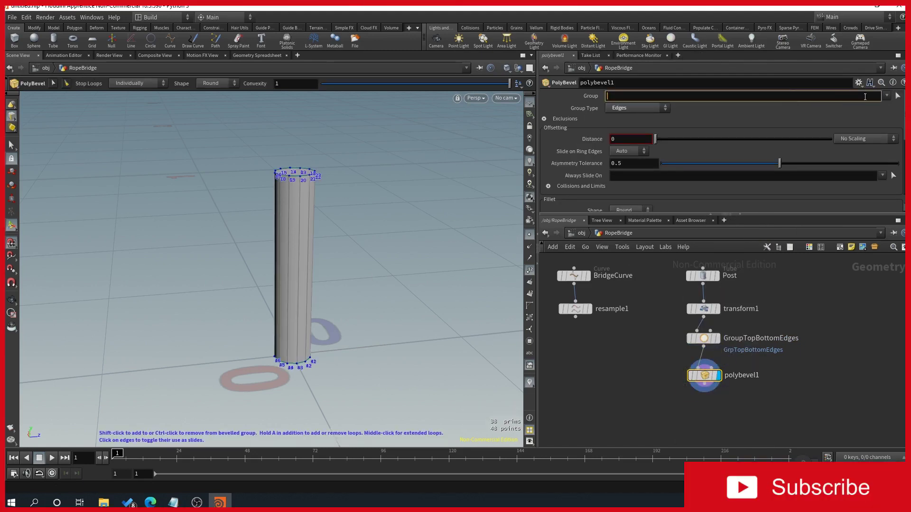
left_click(888, 98)
left_click(859, 106)
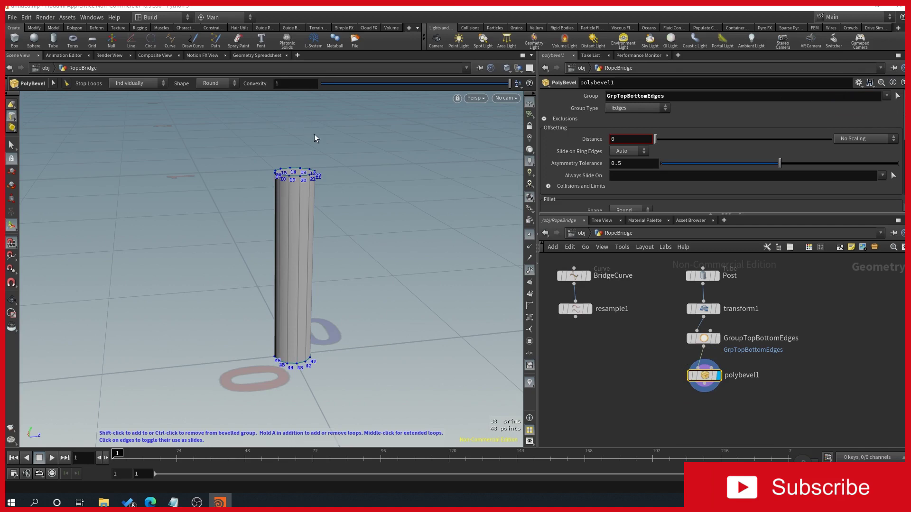
- Set the bevel distance to 0.003 on the post's rim edges
right_click_drag(314, 134, 348, 195, "alt")
middle_click_drag(348, 195, 411, 238, "alt")
right_click_drag(411, 237, 429, 321, "alt")
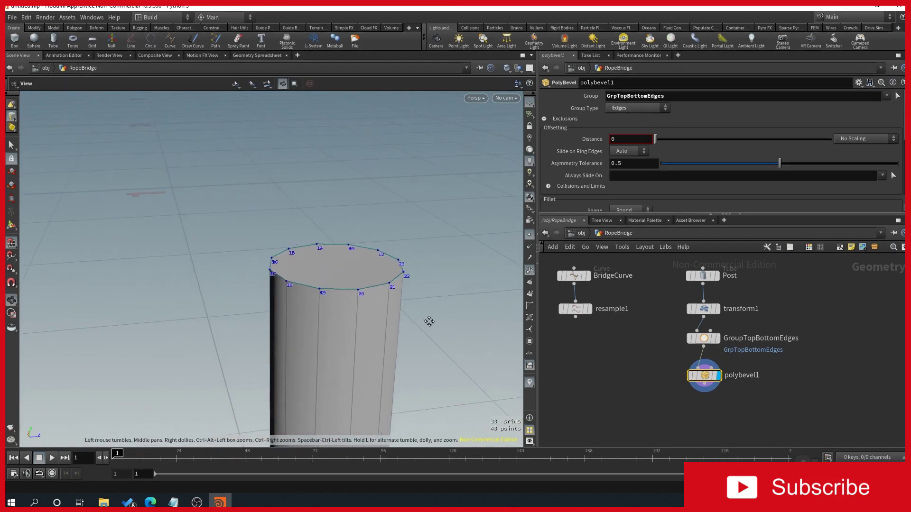
middle_click_drag(429, 321, 372, 223, "alt")
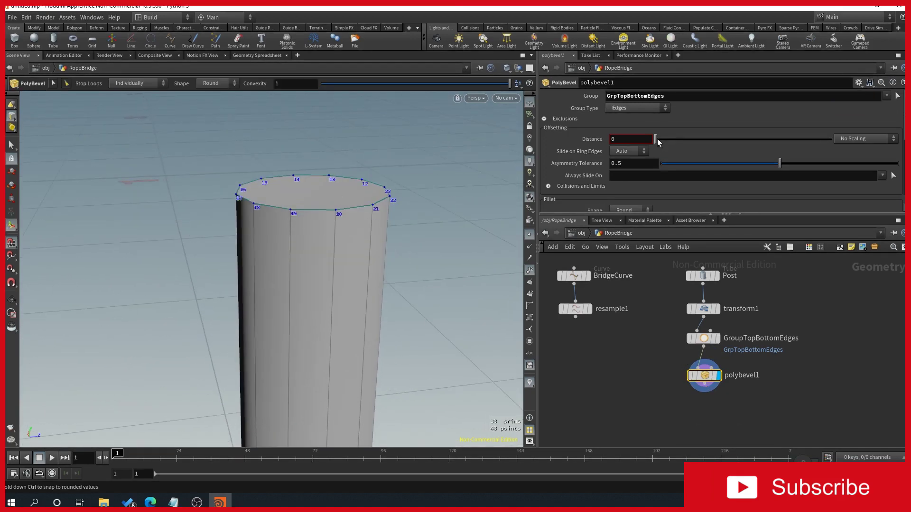
left_click_drag(657, 142, 658, 141)
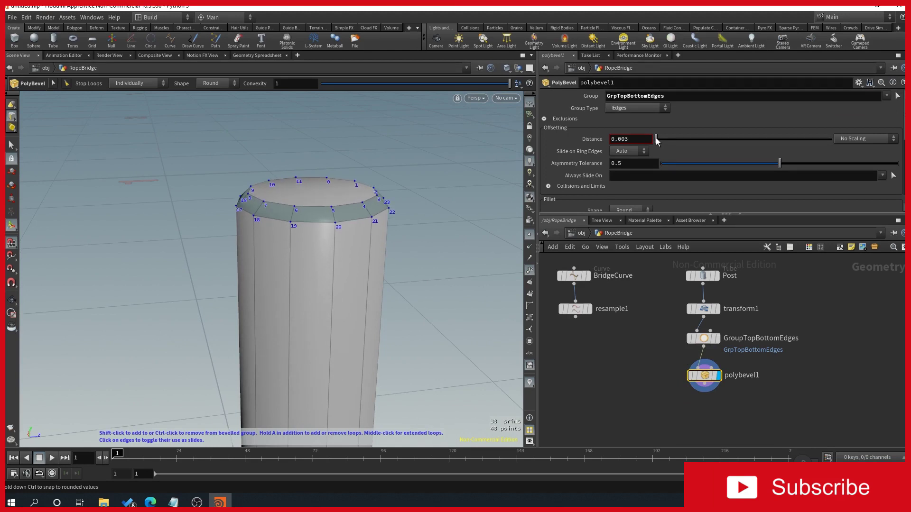
- Set the PolyBevel's fillet divisions to 2 and undo the accidental change to that value
scroll(626, 181, "down", 3)
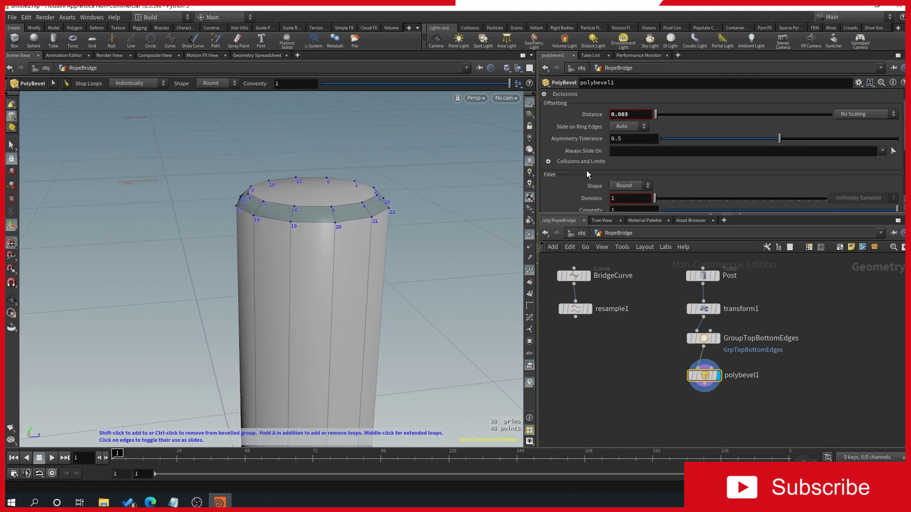
left_click_drag(624, 185, 594, 190)
type("2")
key("Return")
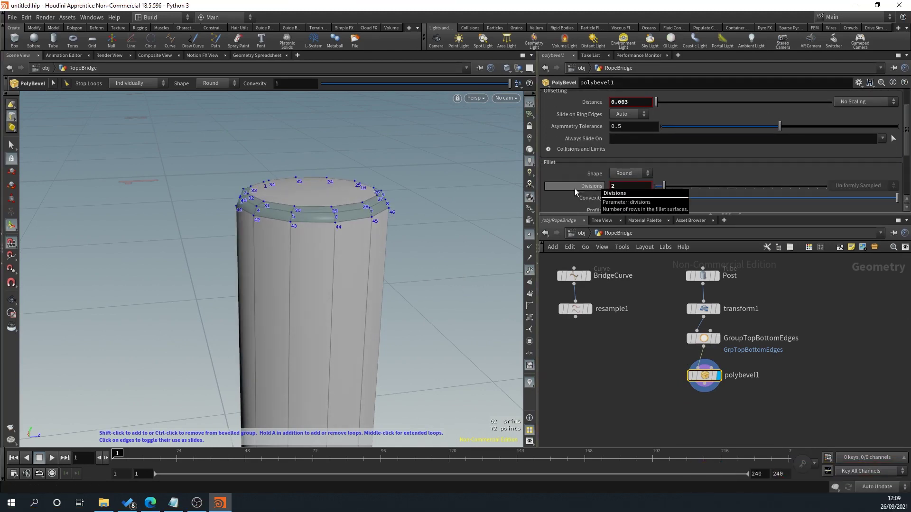
right_click_drag(415, 280, 423, 312, "alt")
middle_click_drag(423, 311, 376, 207, "alt")
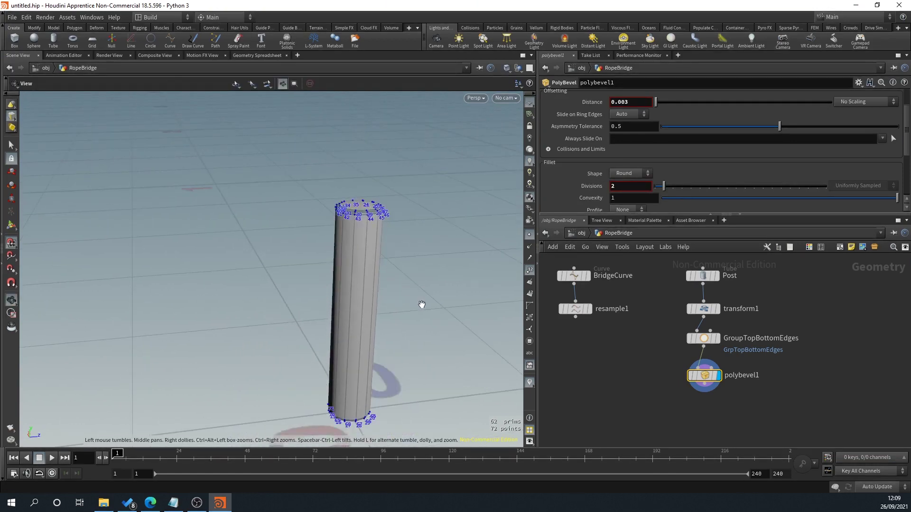
left_click_drag(421, 305, 428, 305, "alt")
key("Return")
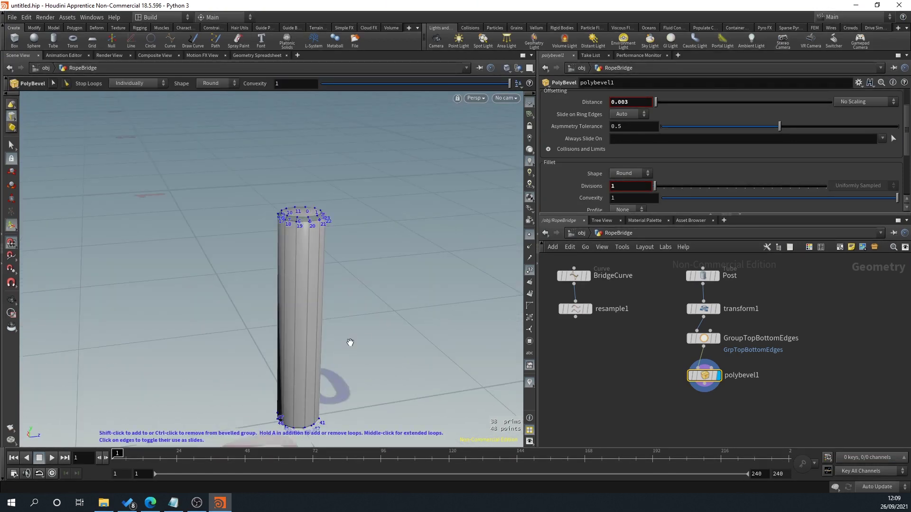
key("ctrl+z")
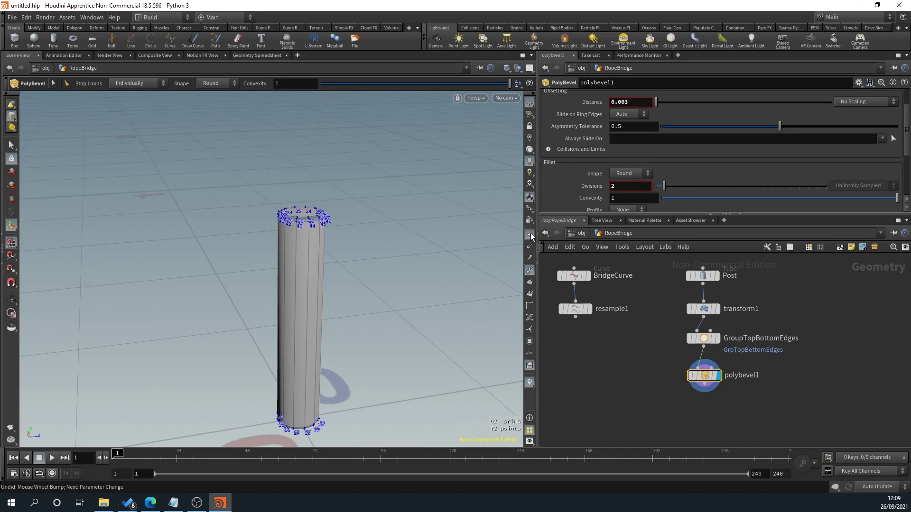
- Turn off the display of point numbers and point markers in the viewport
left_click(529, 270)
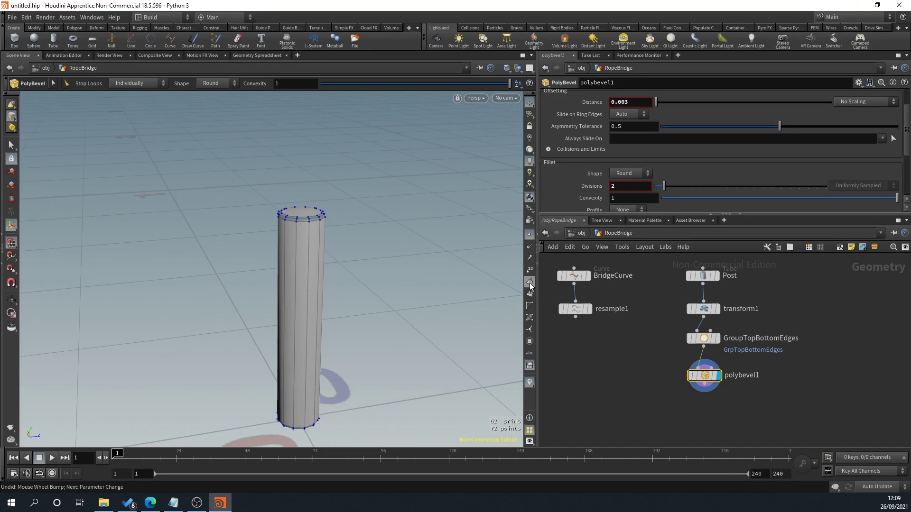
key("Escape")
left_click_drag(380, 305, 328, 238)
key("Return")
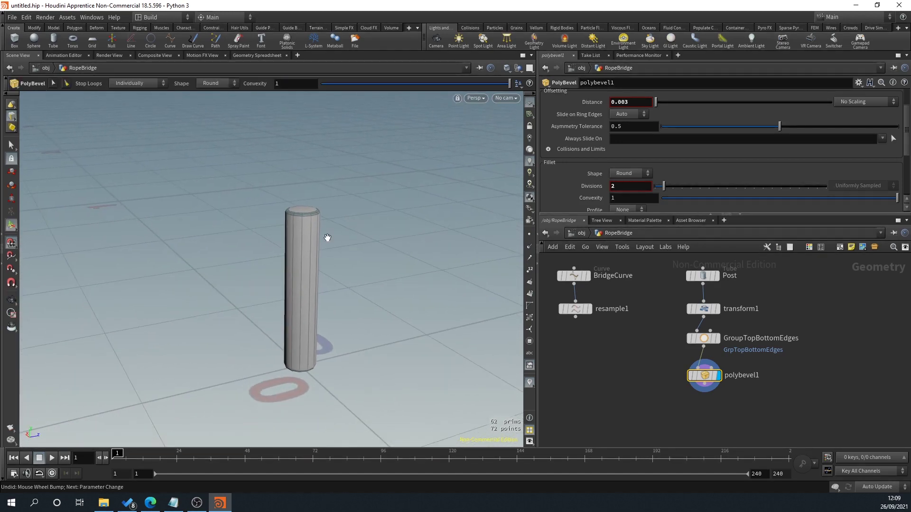
right_click_drag(328, 220, 336, 375, "alt")
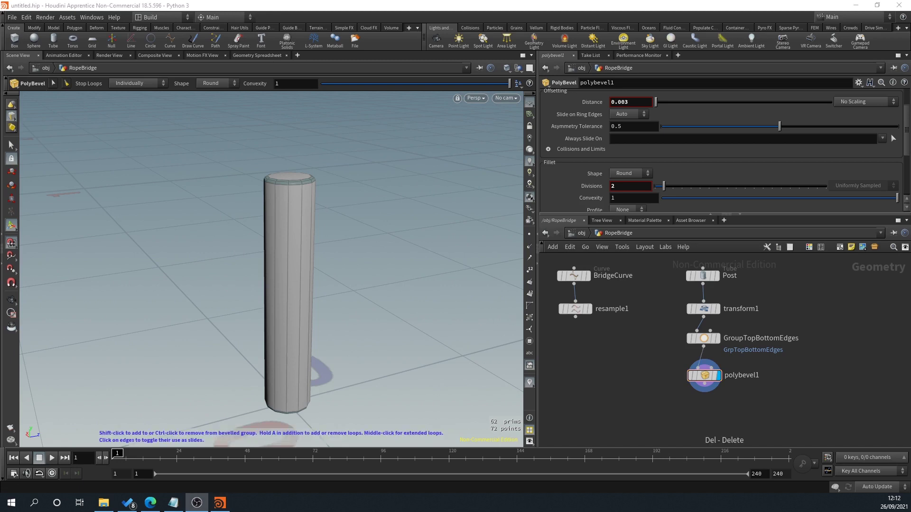
left_click_drag(488, 0, 454, 214)
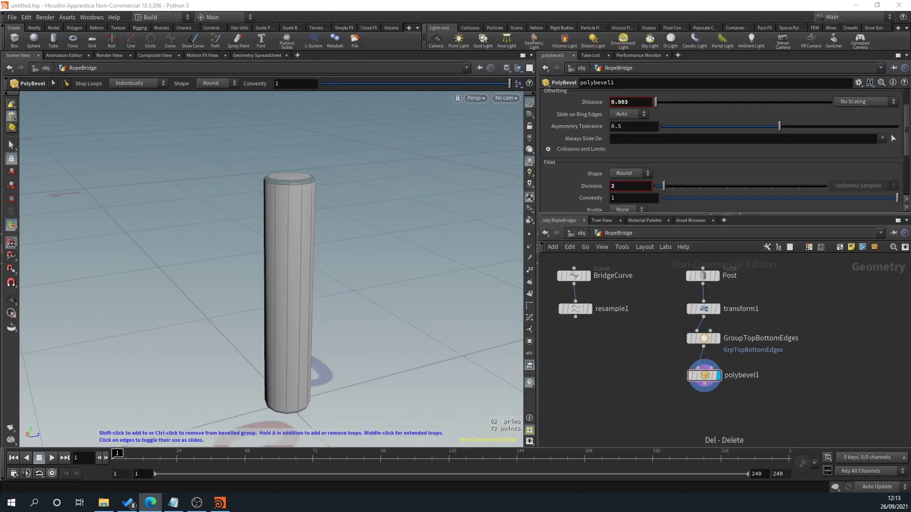
middle_click_drag(380, 277, 351, 265, "alt")
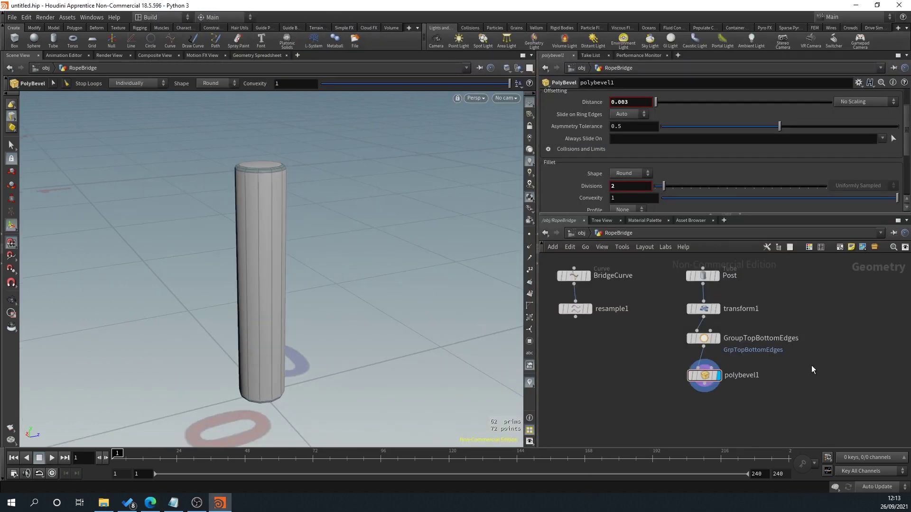
- Add a Torus node in empty space beside the Post node chain
scroll(812, 366, "down", 2)
middle_click_drag(818, 354, 705, 342)
key("Tab")
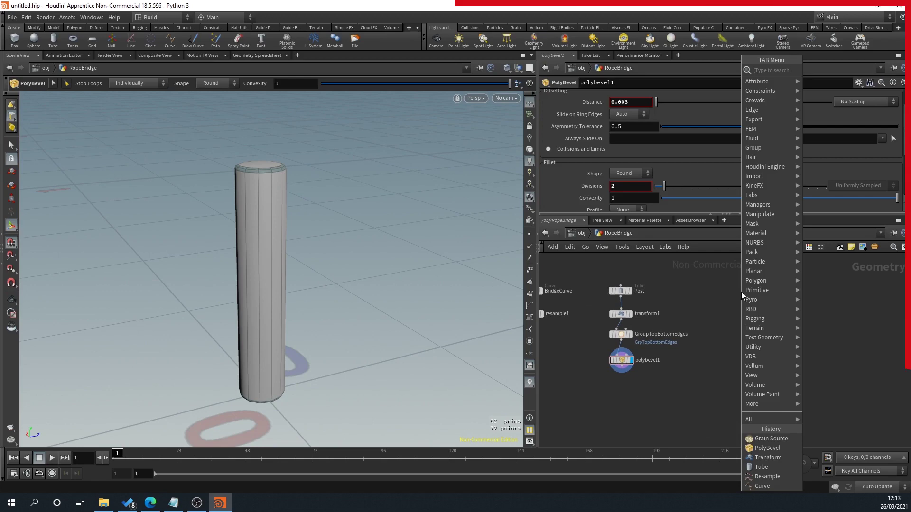
type("tor")
key("Return")
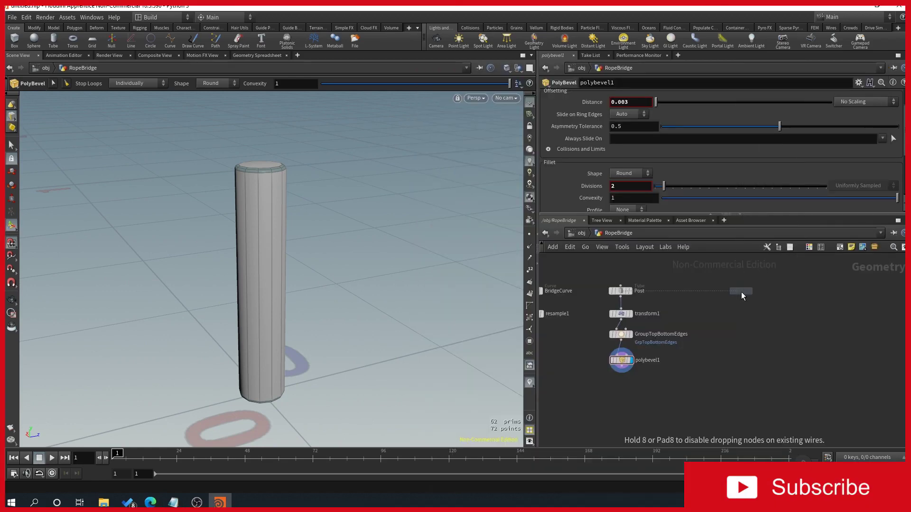
left_click(741, 292)
scroll(340, 257, "down", 2)
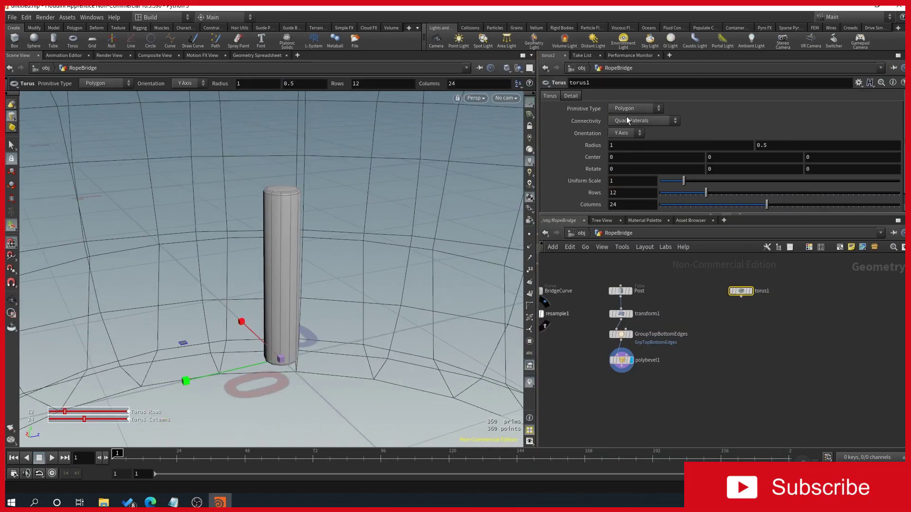
scroll(269, 316, "down", 10)
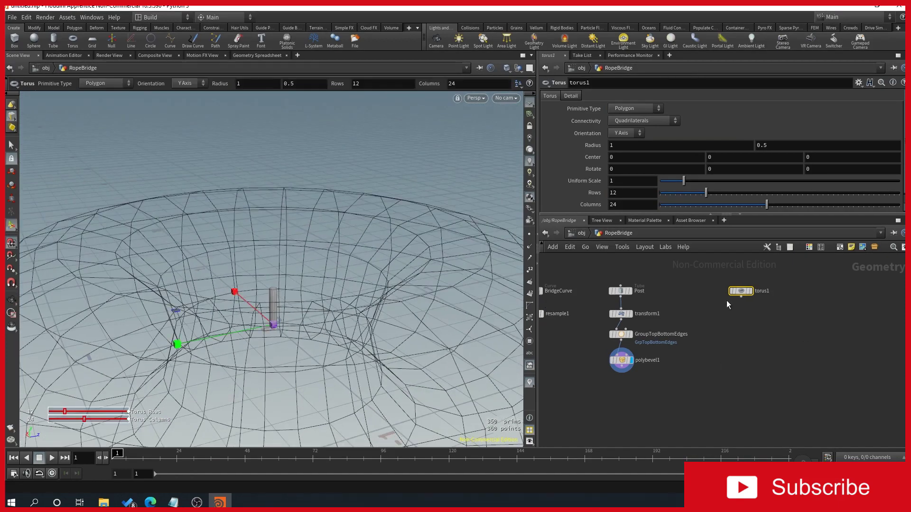
left_click_drag(378, 349, 358, 337, "alt")
- Connect a Transform node to the torus's output
left_click_drag(741, 296, 742, 312)
type("trans")
key("Return")
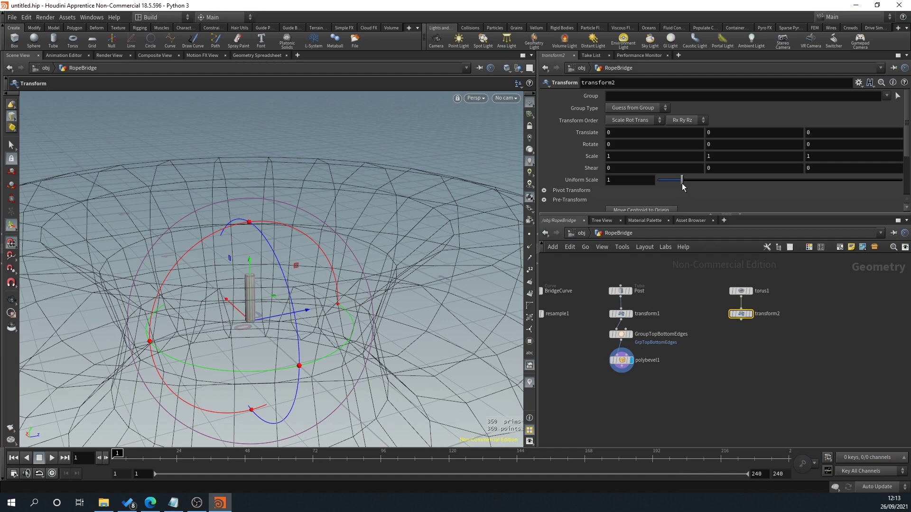
- Try uniform scales of 0.1 and 0.01 on the torus's Transform
left_click(575, 177)
type(".1")
key("Return")
right_click_drag(239, 338, 380, 323, "alt")
key("Return")
left_click(625, 182)
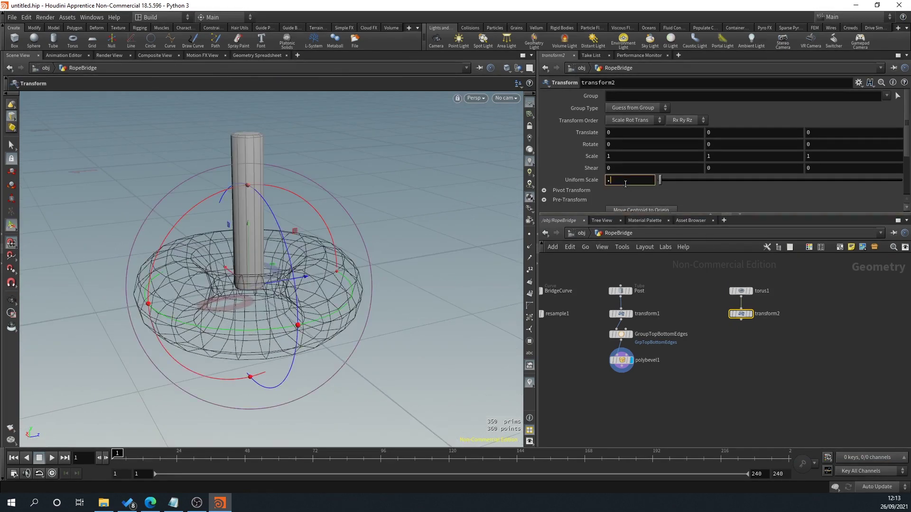
type(".01")
key("Return")
- Try a uniform scale of 0.02 on the torus's Transform and check its fit around the post's base
left_click(627, 182)
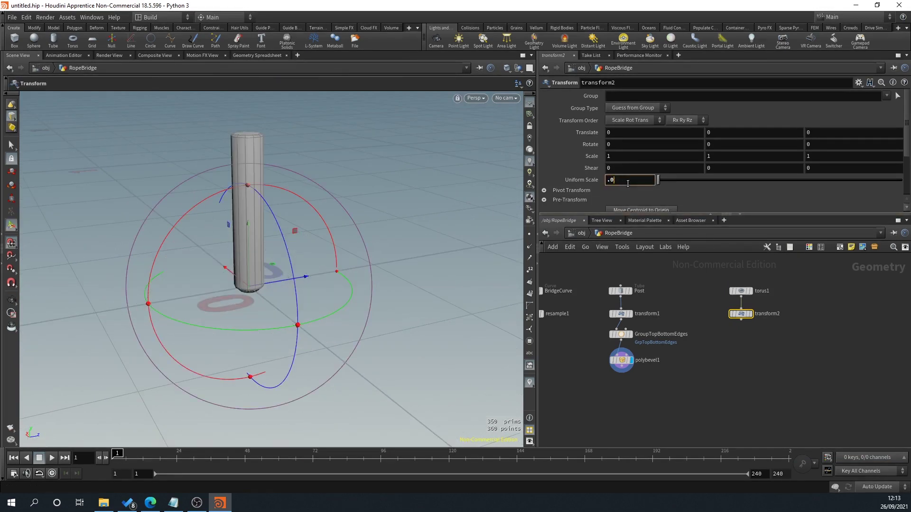
type(".02")
key("Return")
right_click_drag(252, 280, 258, 297, "alt")
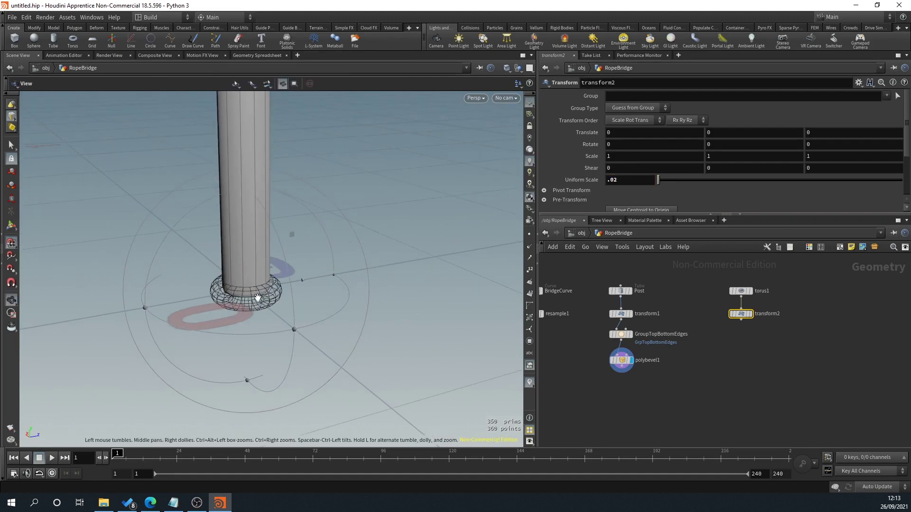
left_click_drag(258, 297, 295, 281, "alt")
middle_click_drag(295, 282, 307, 349, "alt")
left_click_drag(307, 350, 266, 337, "alt")
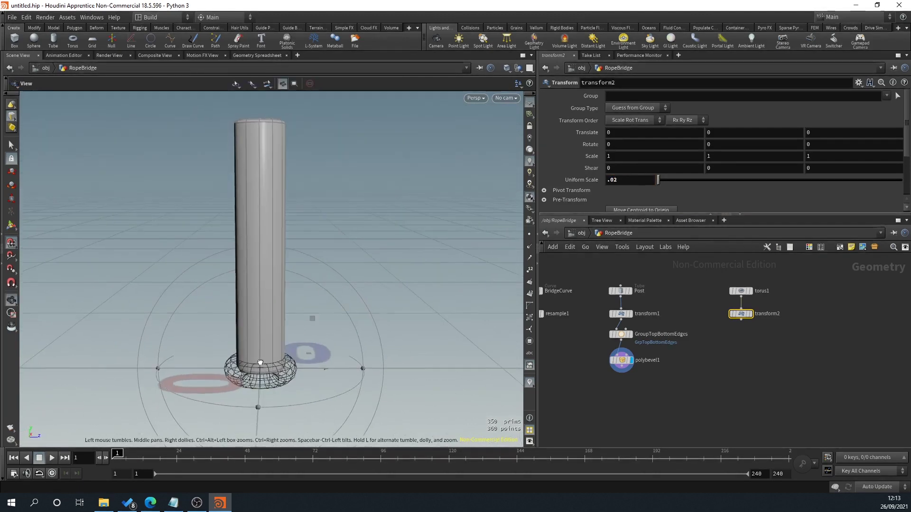
right_click_drag(265, 337, 269, 364, "alt")
left_click_drag(269, 364, 267, 401, "alt")
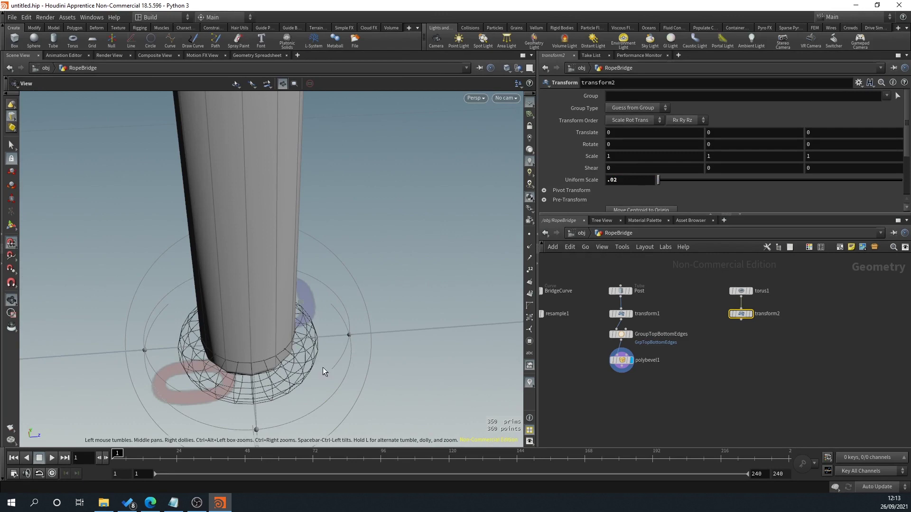
- Set the uniform scale of the torus's Transform to 0.015
left_click(635, 183)
type(".015")
key("Return")
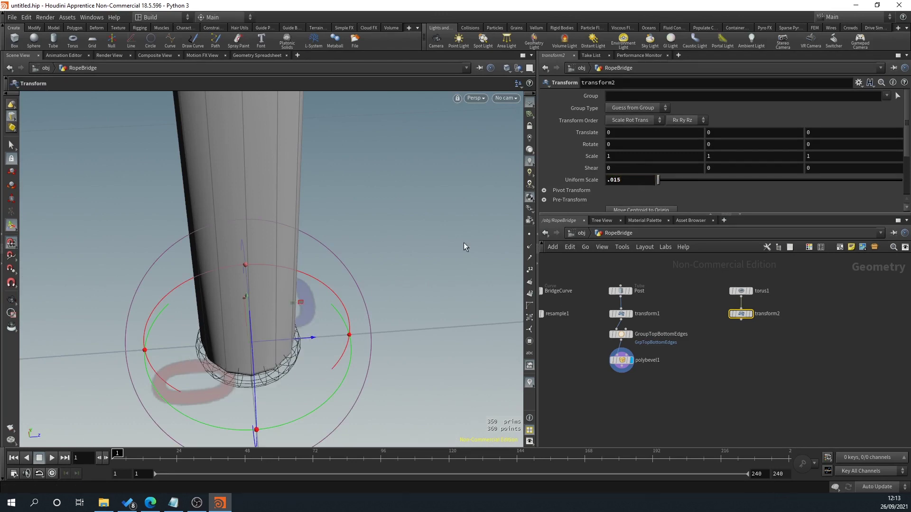
left_click_drag(404, 303, 403, 251, "alt")
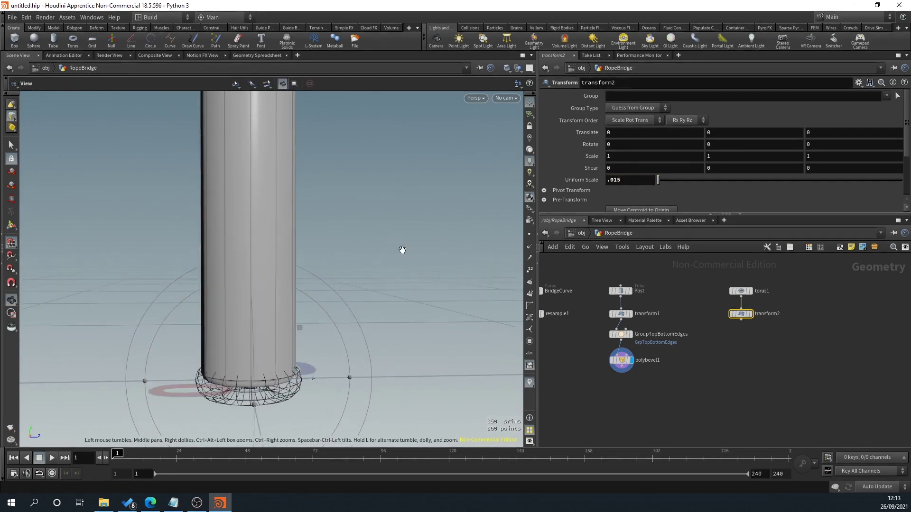
- Set the torus's second radius to 0.2 and display the output of its Transform node
left_click(741, 292)
left_click_drag(290, 285, 316, 313, "alt")
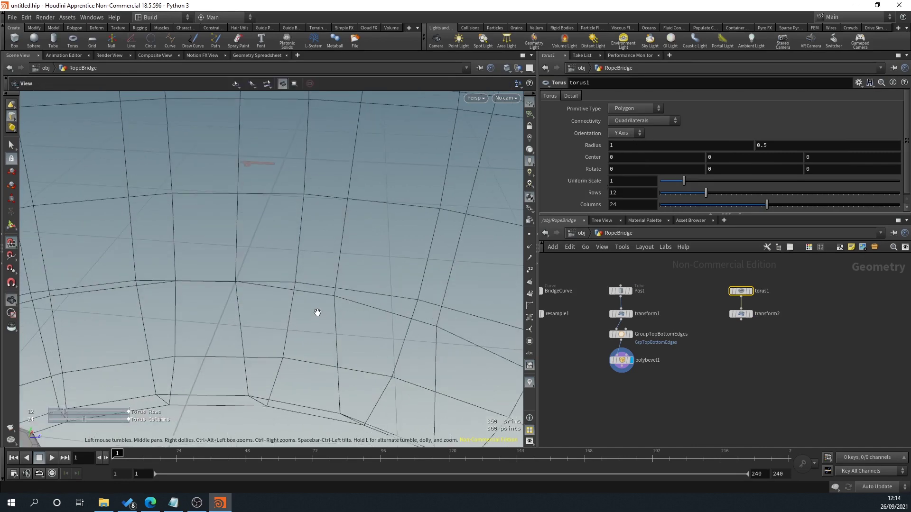
scroll(314, 310, "down", 5)
key("Return")
scroll(317, 237, "up", 4)
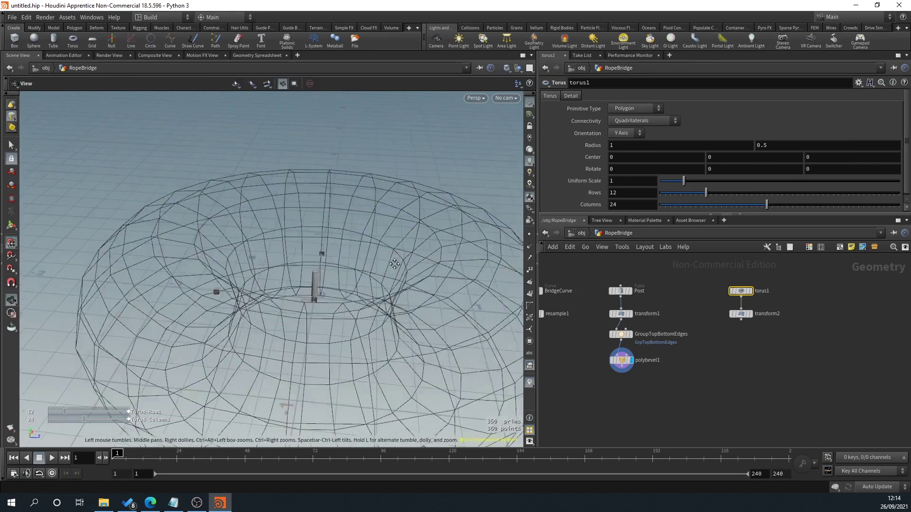
scroll(666, 146, "down", 1)
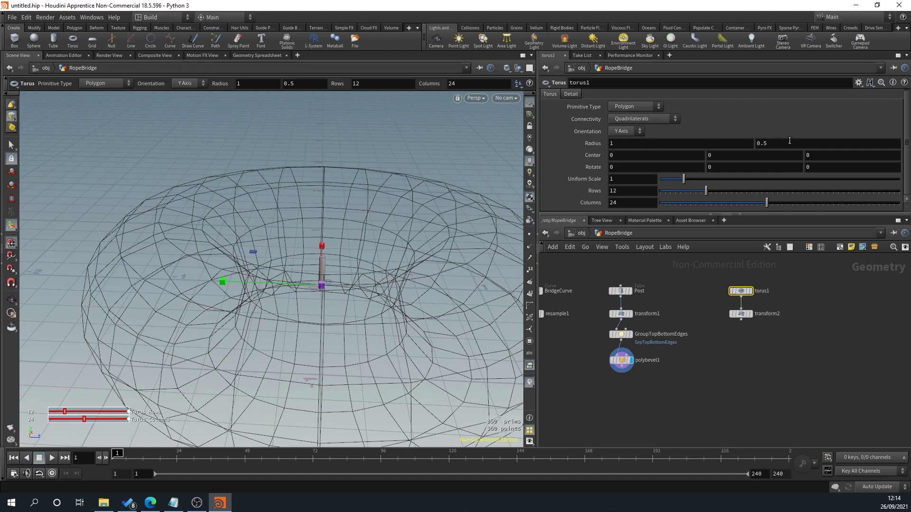
left_click(790, 140)
key("BackSpace")
type("2")
key("Return")
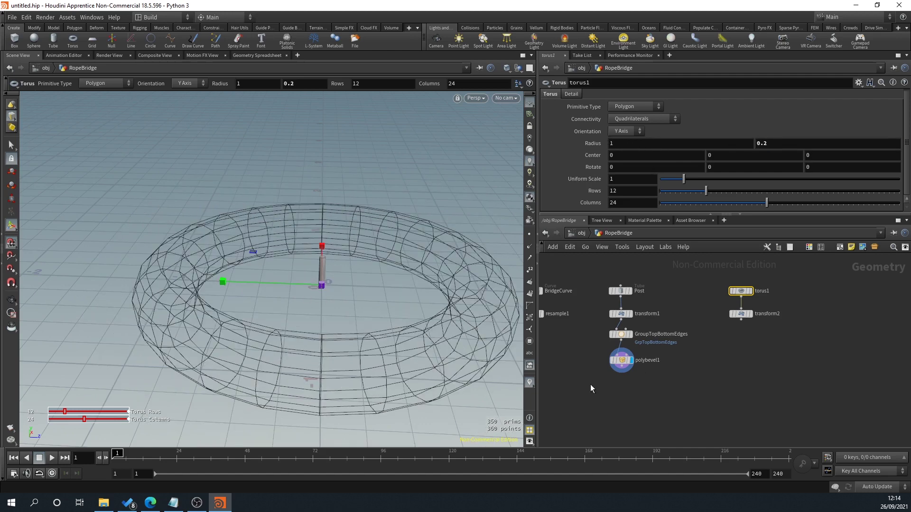
left_click(751, 314)
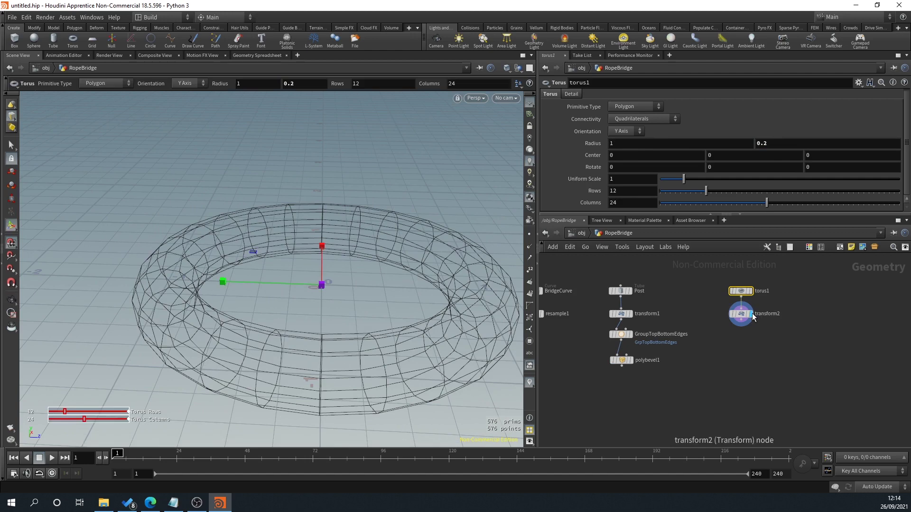
- Display the bevelled post with the torus's Transform selected and check the ring's fit around the post's base
left_click(748, 324)
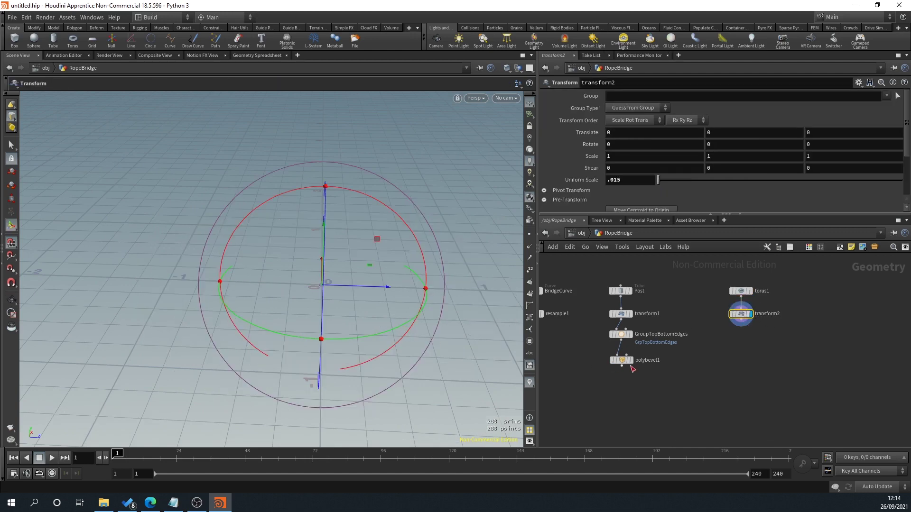
left_click(631, 360)
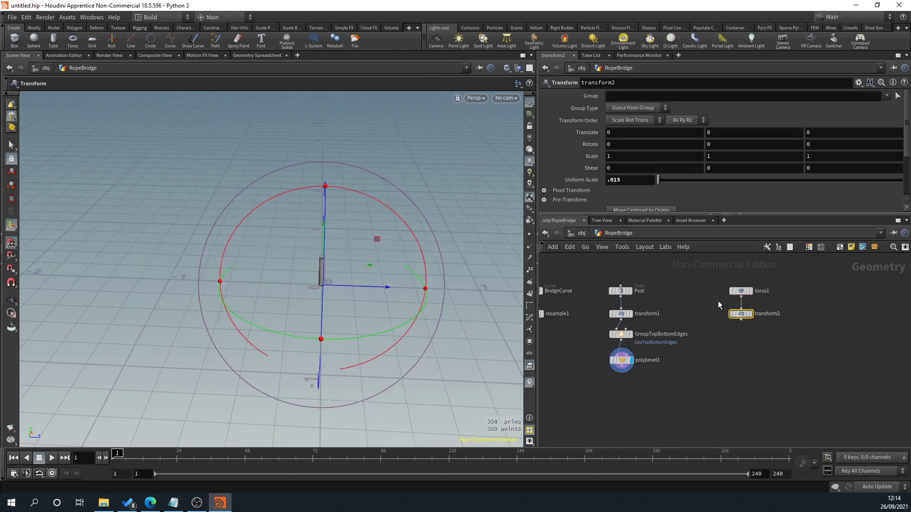
scroll(649, 299, "up", 4)
right_click_drag(328, 270, 294, 351, "alt")
left_click_drag(310, 373, 330, 313, "alt")
right_click_drag(331, 313, 340, 350, "alt")
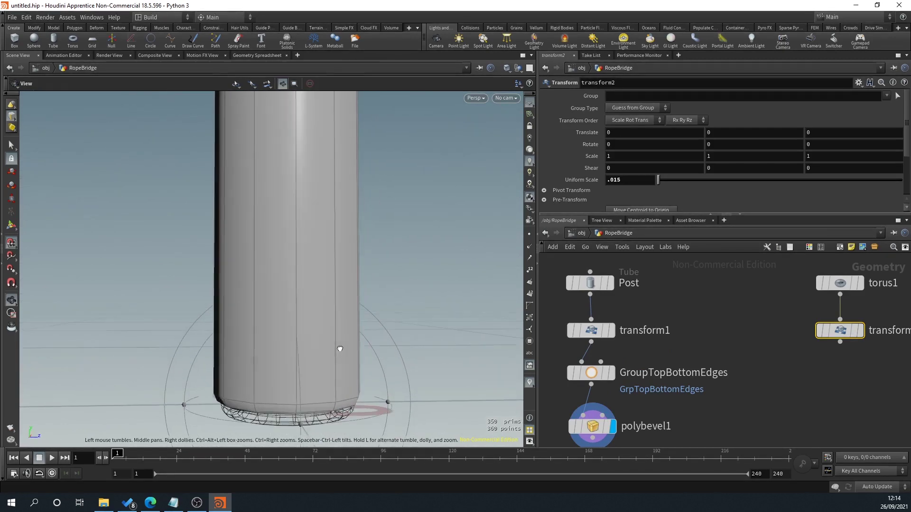
scroll(334, 351, "down", 3)
left_click_drag(333, 352, 330, 369, "alt")
- Set the uniform scale of the torus's Transform to 0.02
left_click(846, 286)
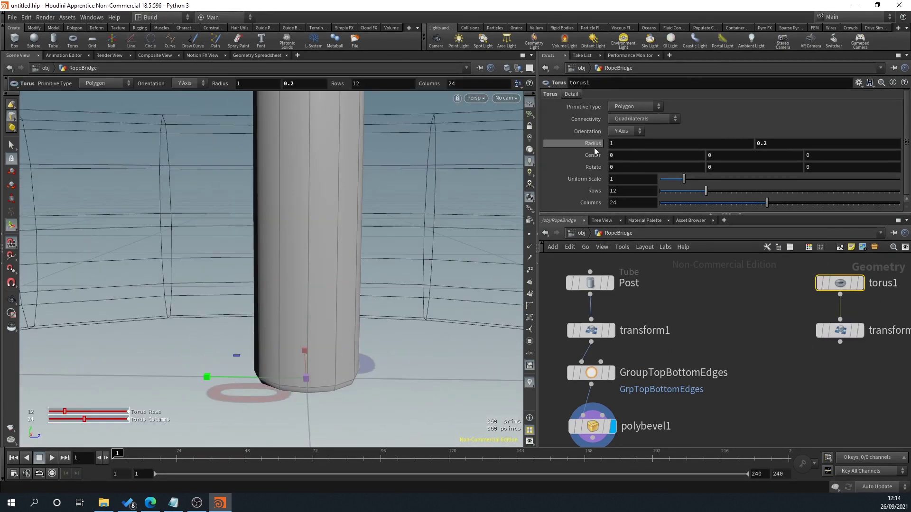
left_click(837, 332)
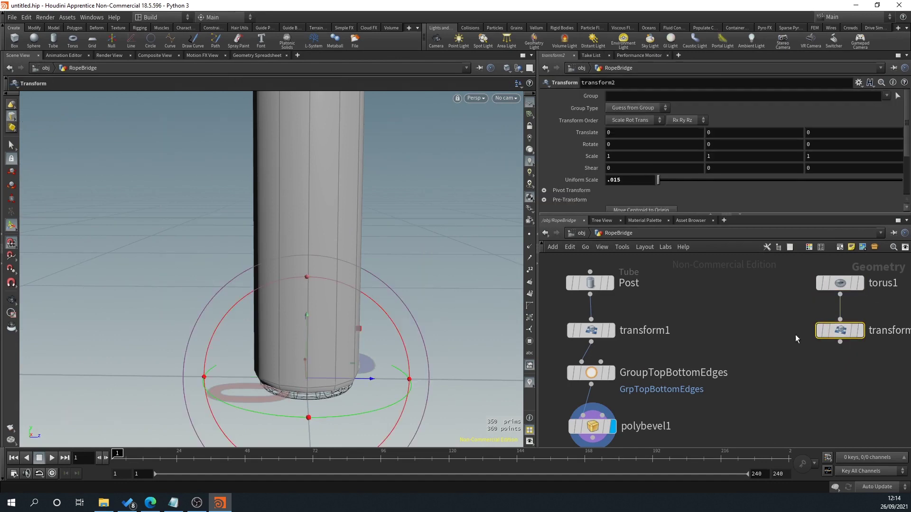
left_click(633, 179)
key("BackSpace")
key("BackSpace")
type("2")
key("Return")
key("Escape")
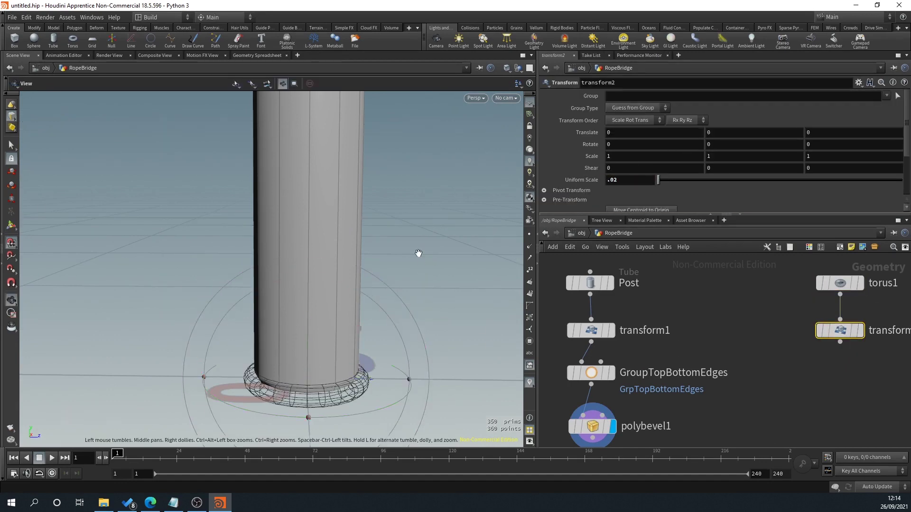
- Examine the enlarged ring's fit around the post's base from several angles and distances
left_click_drag(418, 252, 350, 309)
scroll(339, 313, "down", 4)
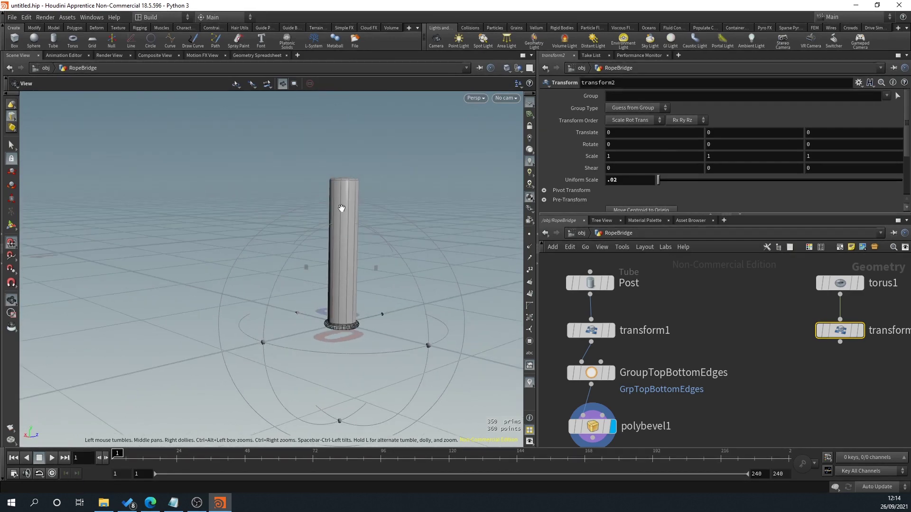
key("Return")
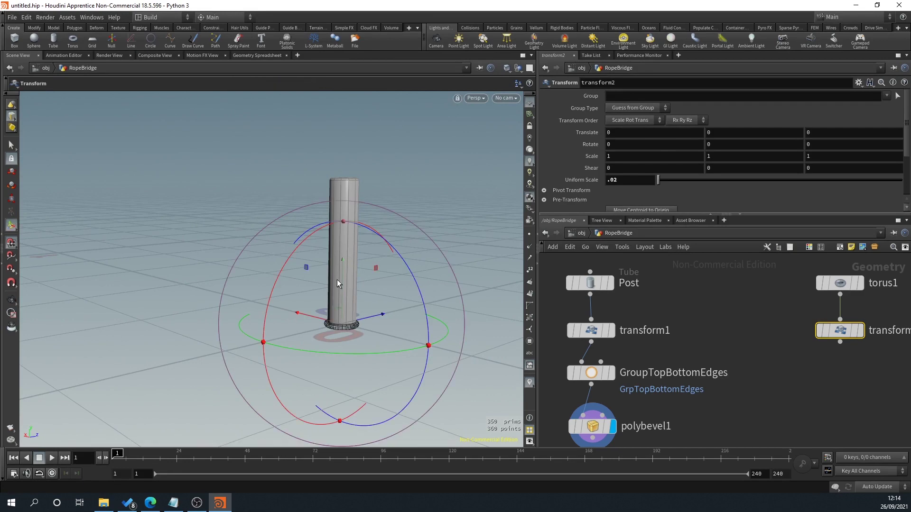
middle_click_drag(844, 386, 687, 382)
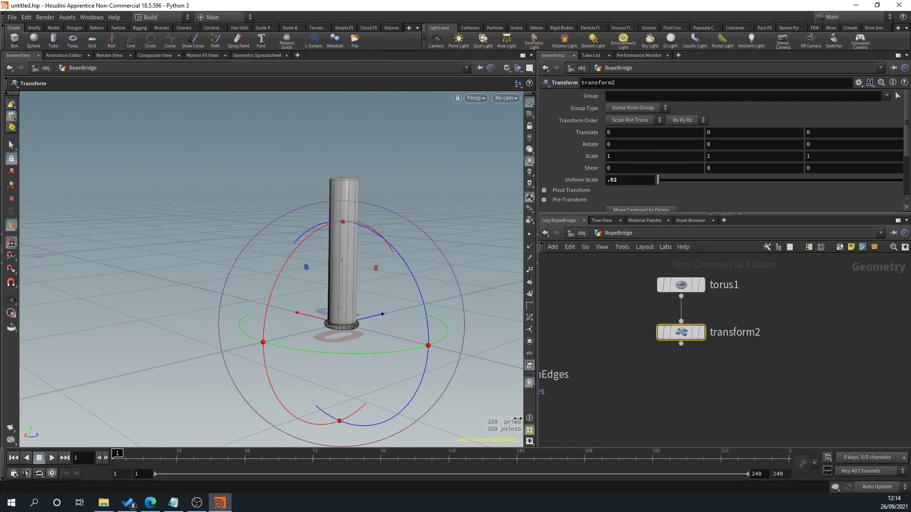
key("Escape")
left_click_drag(428, 370, 408, 337)
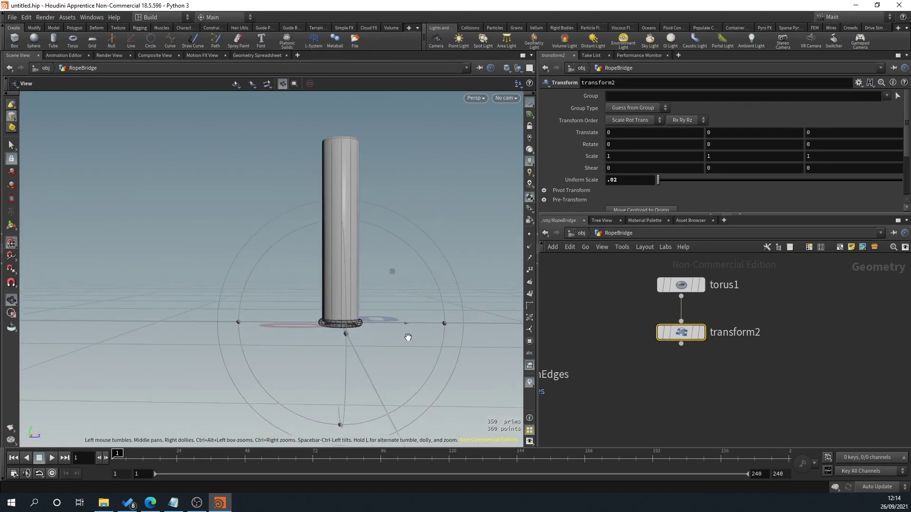
middle_click_drag(409, 337, 422, 370, "alt")
left_click_drag(422, 370, 367, 349, "alt")
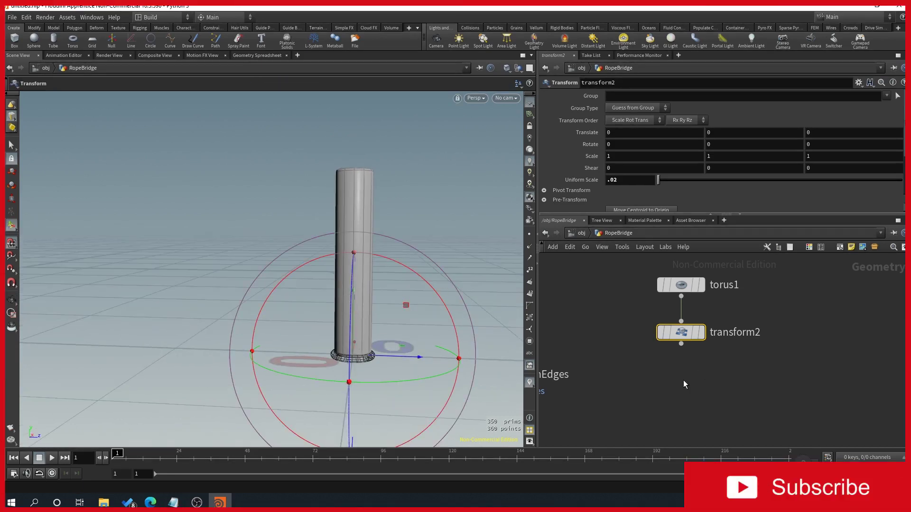
- Rename the torus node RopePost1 and raise the ring along the post by about 0.023 in Y
double_click(722, 284)
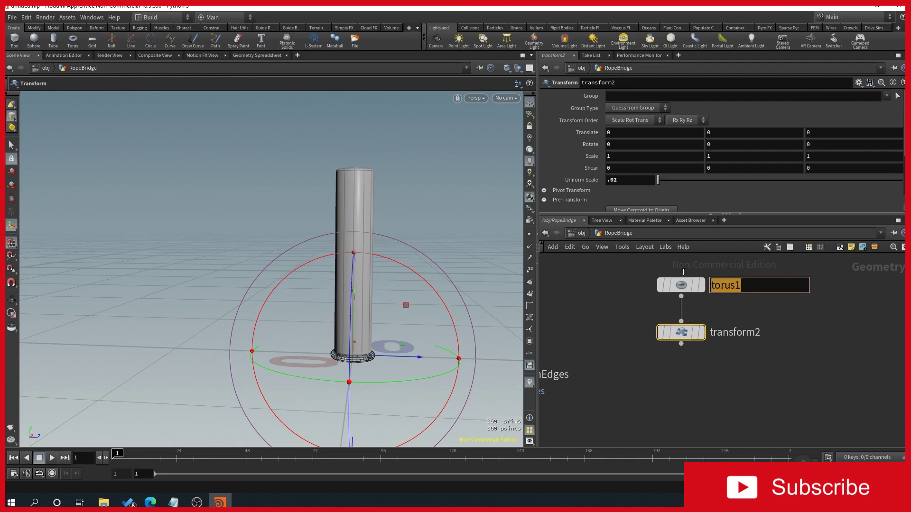
type("RopePost")
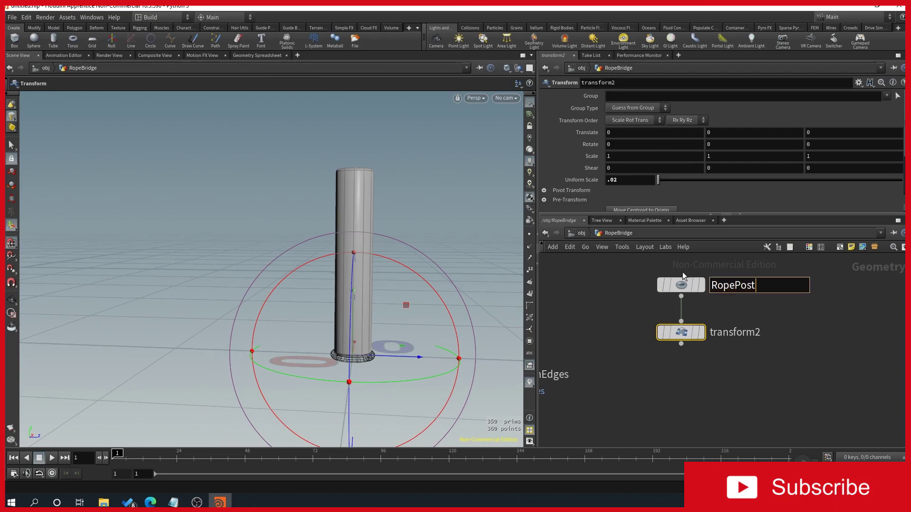
type("1")
key("Return")
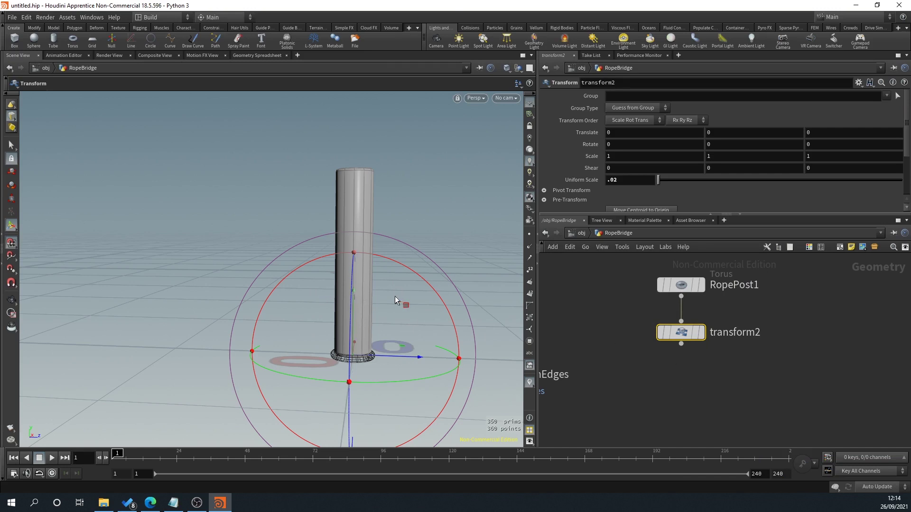
left_click_drag(354, 293, 348, 272)
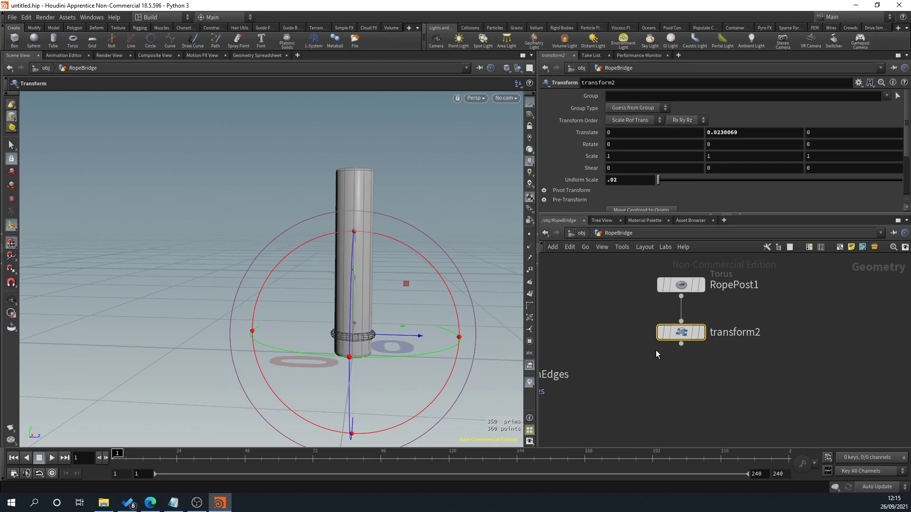
- Append a Copy and Transform node to the ring's Transform, with a Y translate of 0.01 and a total number of 3
left_click(682, 348)
left_click(681, 374)
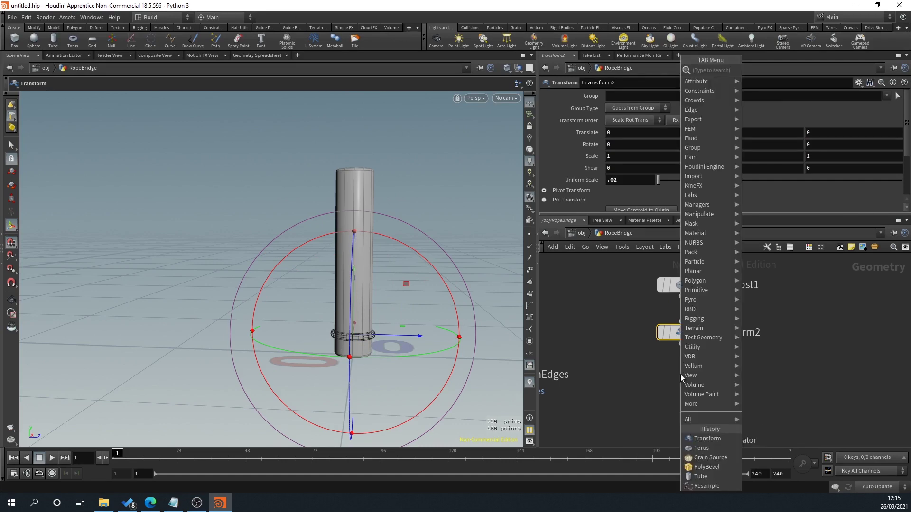
type("copy t")
key("Return")
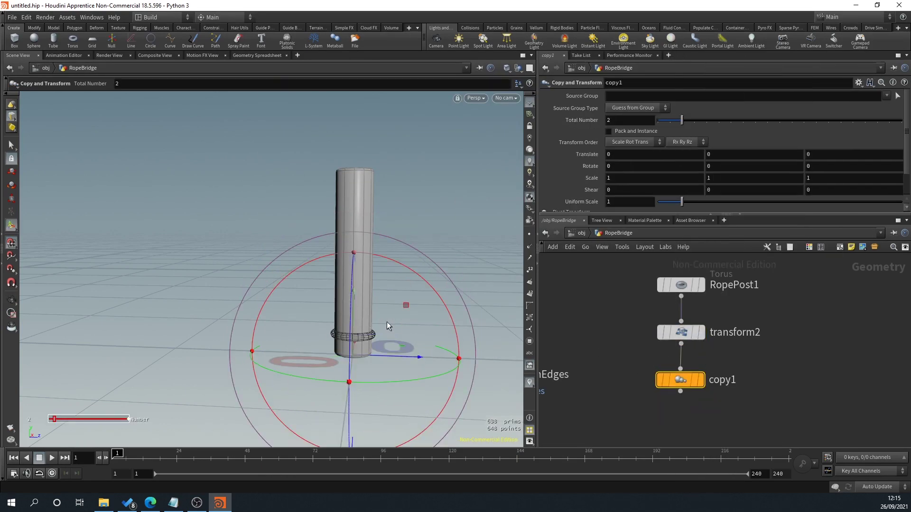
middle_click_drag(742, 155, 762, 174)
left_click_drag(682, 117, 694, 119)
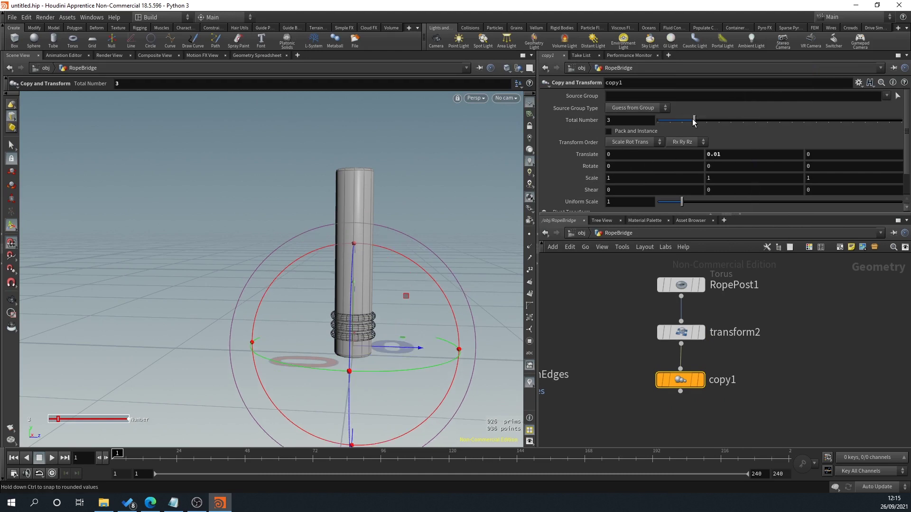
- Try a Y translate of 0.005 on the Copy and Transform node and settle on 0.007
key("Escape")
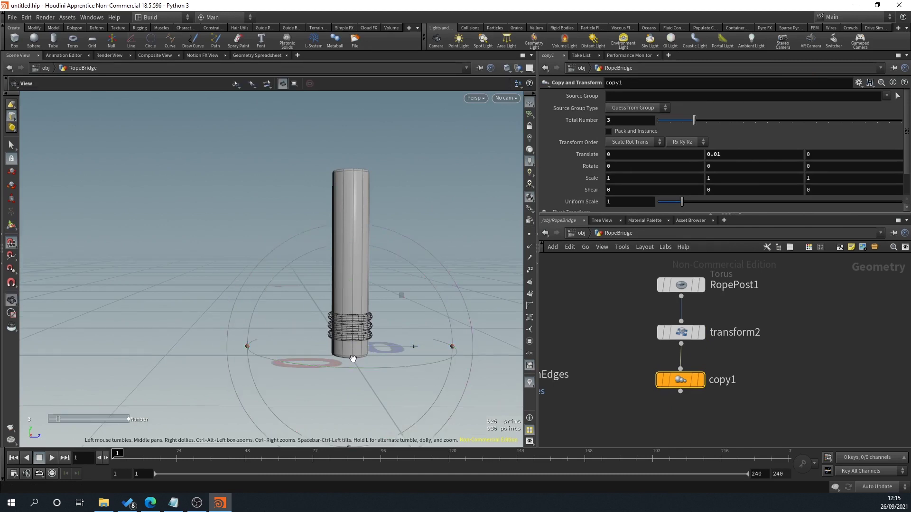
scroll(357, 332, "up", 8)
key("BackSpace")
type("05")
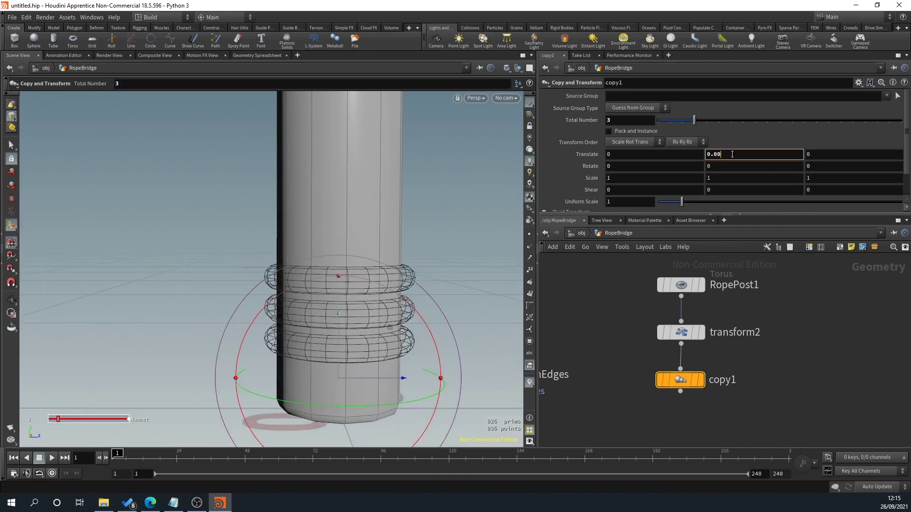
key("Return")
left_click(732, 156)
key("BackSpace")
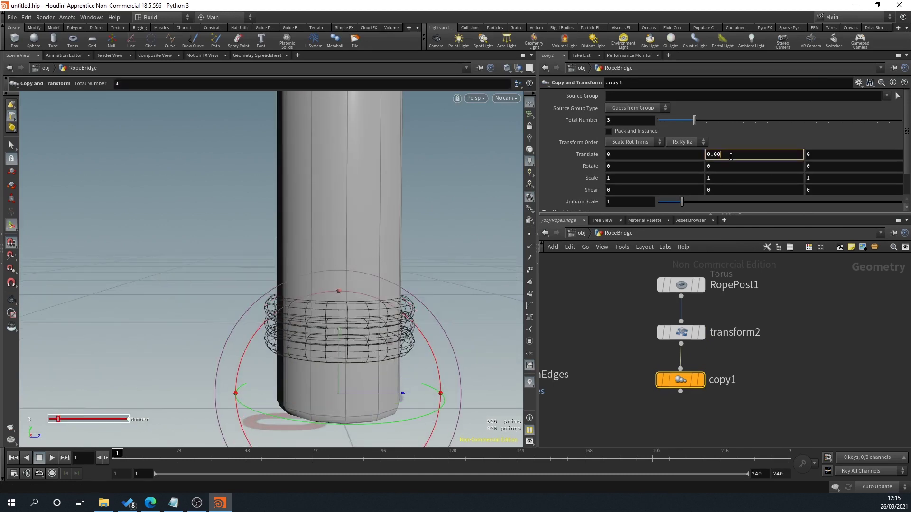
key("Return")
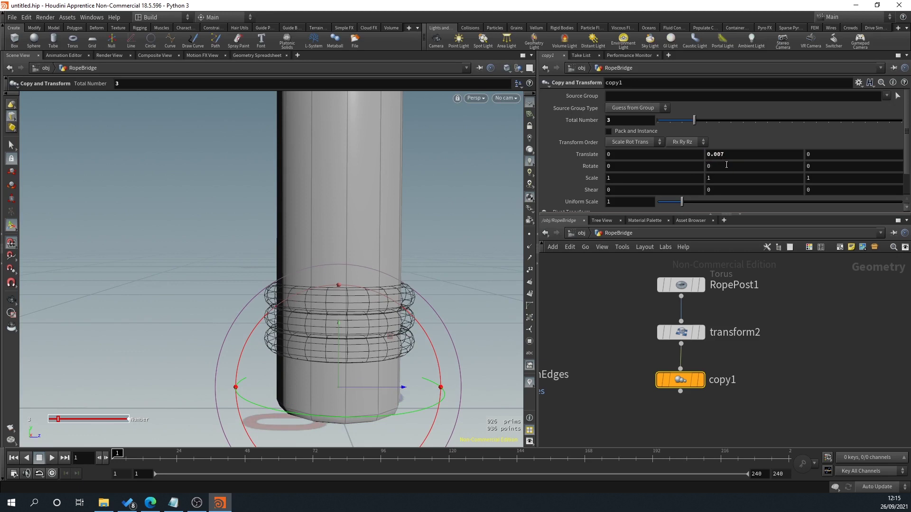
middle_click_drag(441, 263, 458, 254, "alt")
key("ctrl+z")
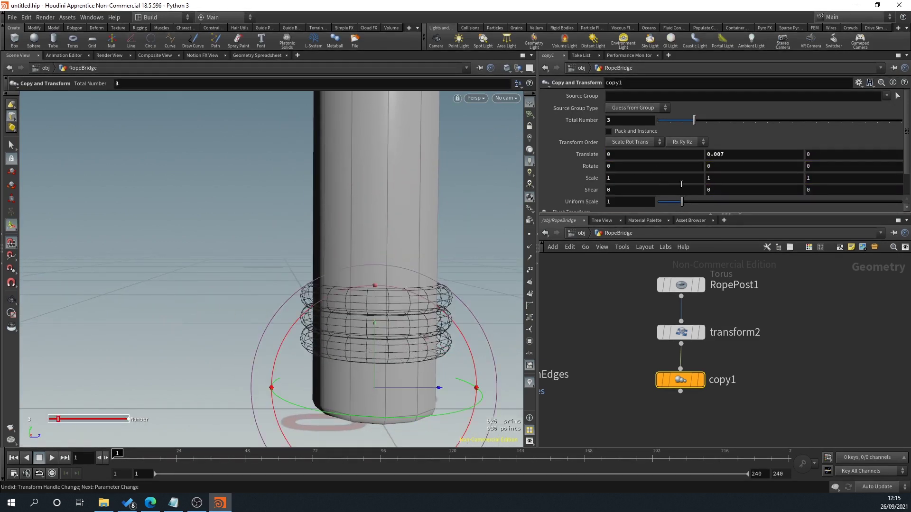
- Try a Y rotation of -14.79 on the Copy and Transform node and reset it to 0
middle_click_drag(727, 184, 738, 184)
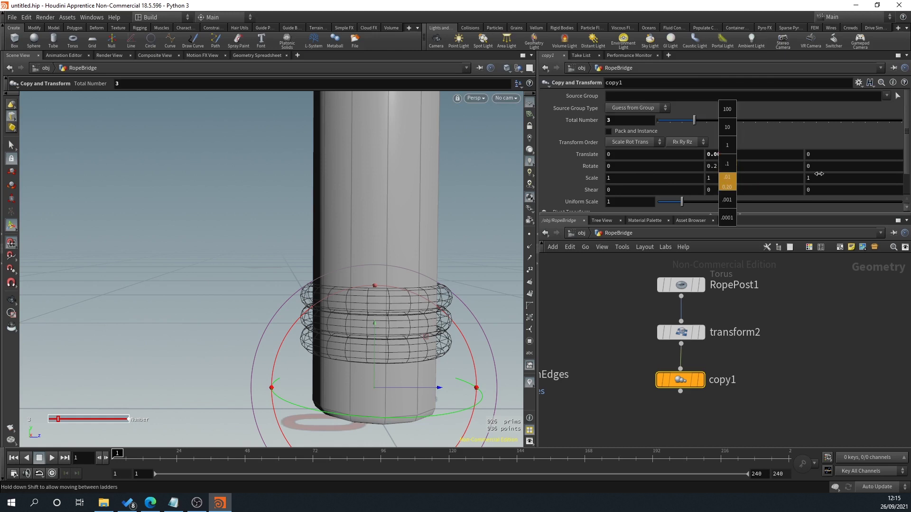
middle_click_drag(846, 172, 2, 221)
middle_click_drag(743, 164, 537, 266)
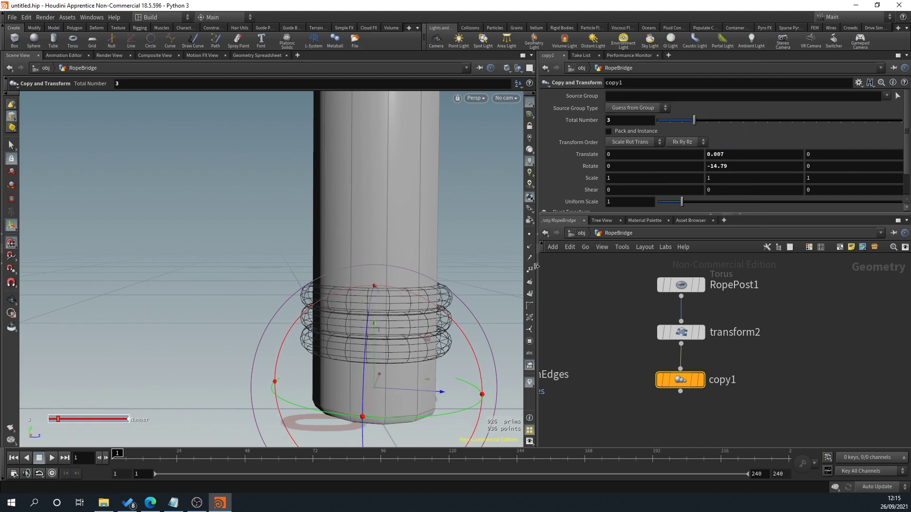
scroll(441, 278, "down", 5)
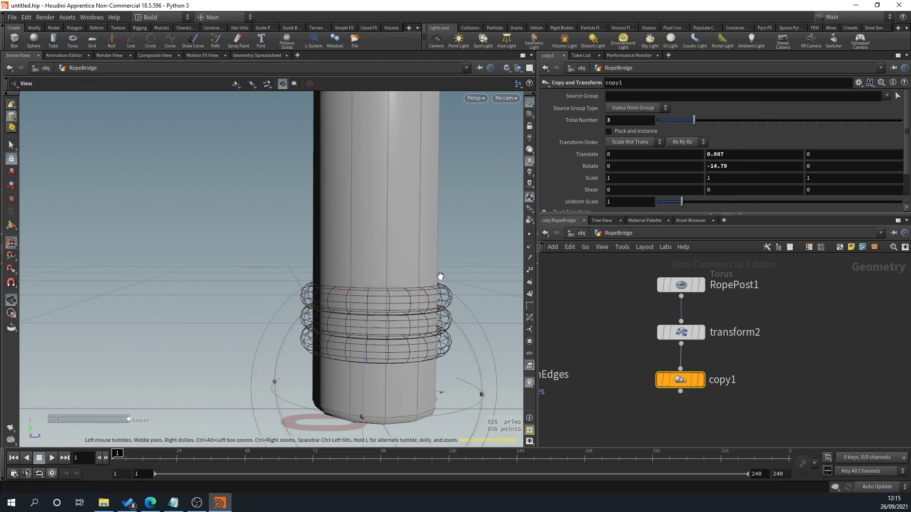
middle_click(737, 166, "ctrl")
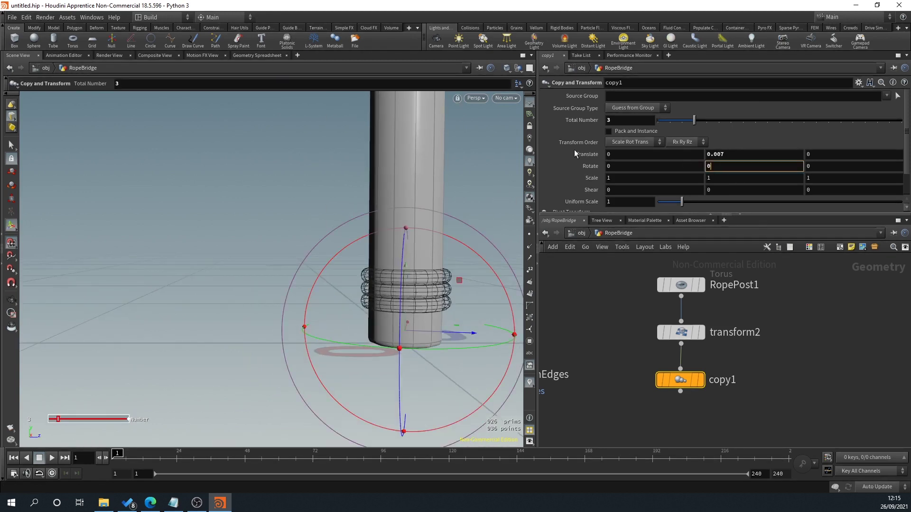
scroll(414, 283, "up", 5)
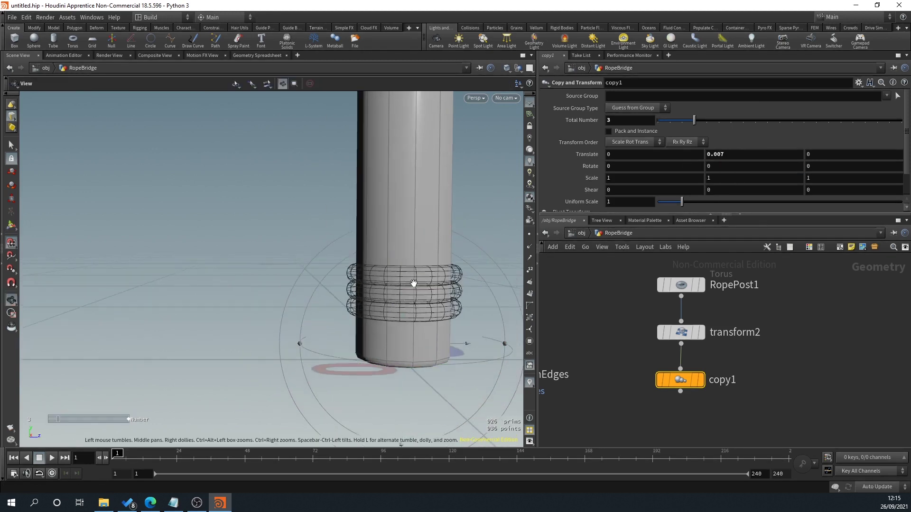
- Try a Y rotation of -20 on the Copy and Transform node and check the stacked rings
middle_click_drag(746, 170, 357, 349)
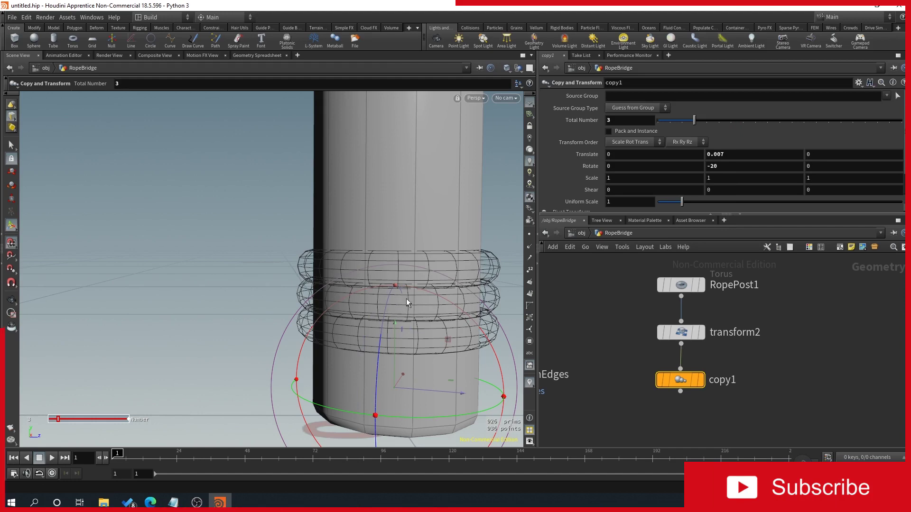
scroll(208, 285, "down", 5)
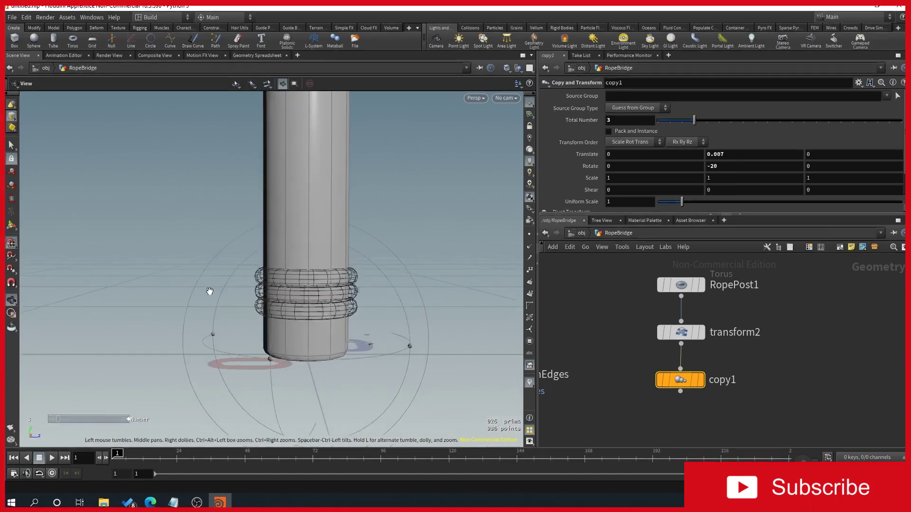
middle_click_drag(178, 245, 218, 249)
key("ctrl+z")
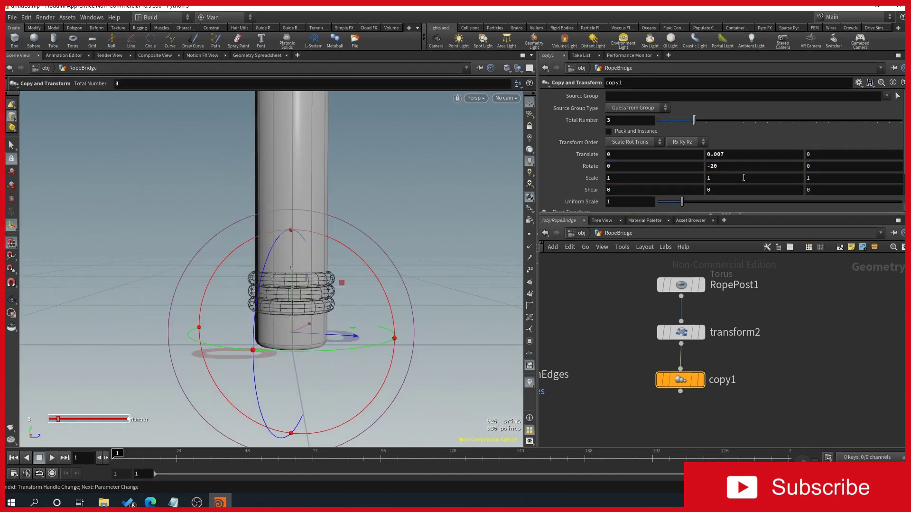
- Set the Y rotation of the Copy and Transform node to 40
left_click_drag(737, 167, 617, 164)
type("40")
key("Return")
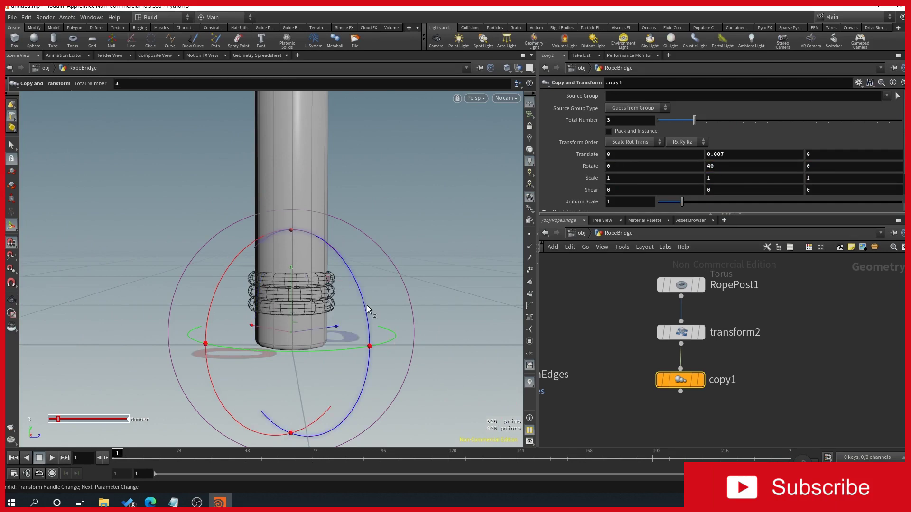
scroll(382, 236, "up", 2)
scroll(384, 242, "down", 4)
scroll(384, 242, "down", 3)
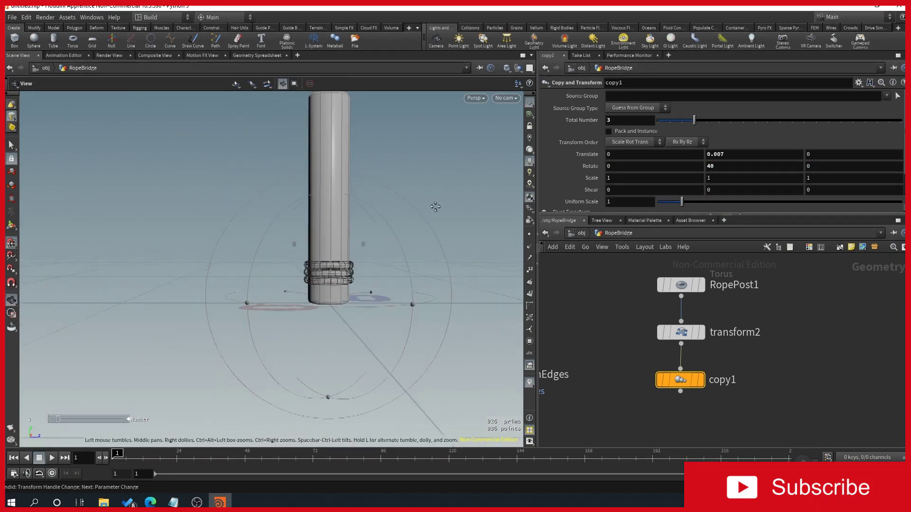
middle_click_drag(331, 157, 313, 240)
- Duplicate the RopePost1 torus together with its Transform and place the copies beside the originals in the network
middle_click_drag(824, 375, 763, 374)
left_click_drag(757, 361, 638, 281)
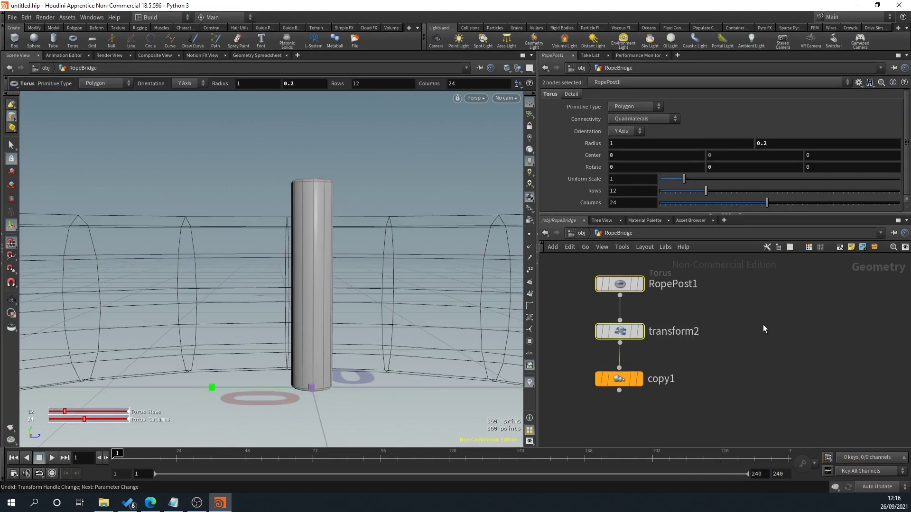
key("ctrl+c")
key("ctrl+v")
left_click(762, 308)
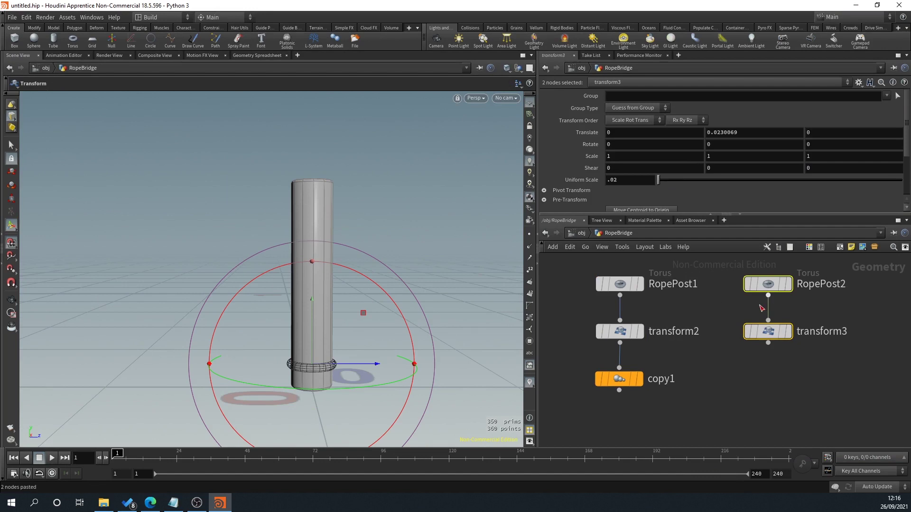
- Raise the RopePost2 torus along the post with transform3 to a Y translation of about 0.162
left_click(768, 331)
left_click_drag(311, 300, 312, 227)
key("ctrl+z")
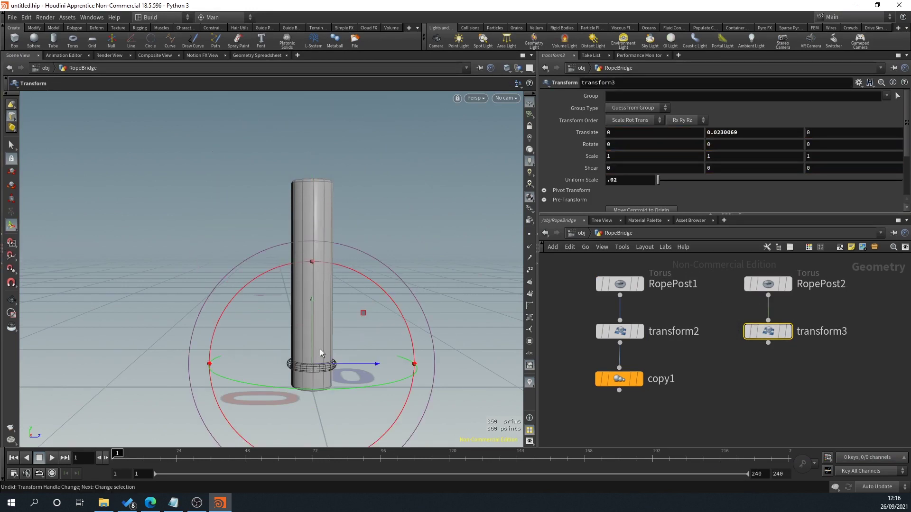
left_click_drag(312, 298, 323, 155)
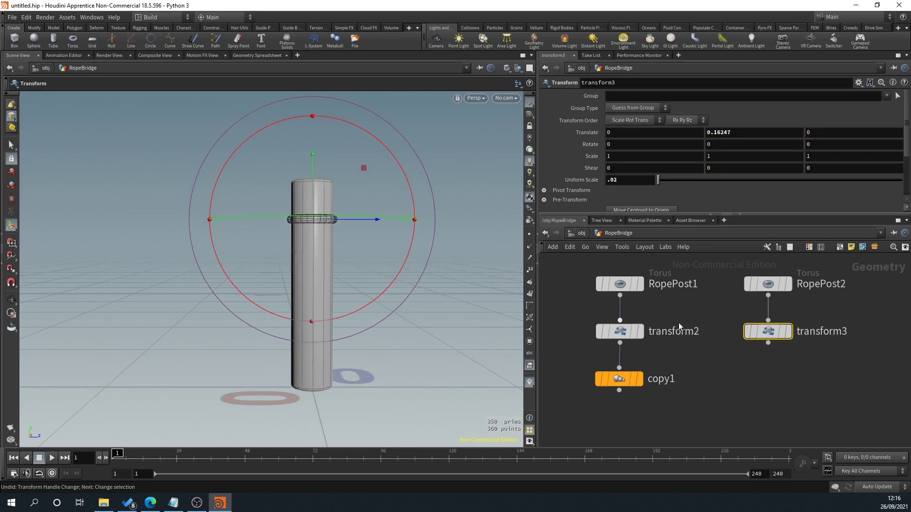
left_click(768, 343)
key("Tab")
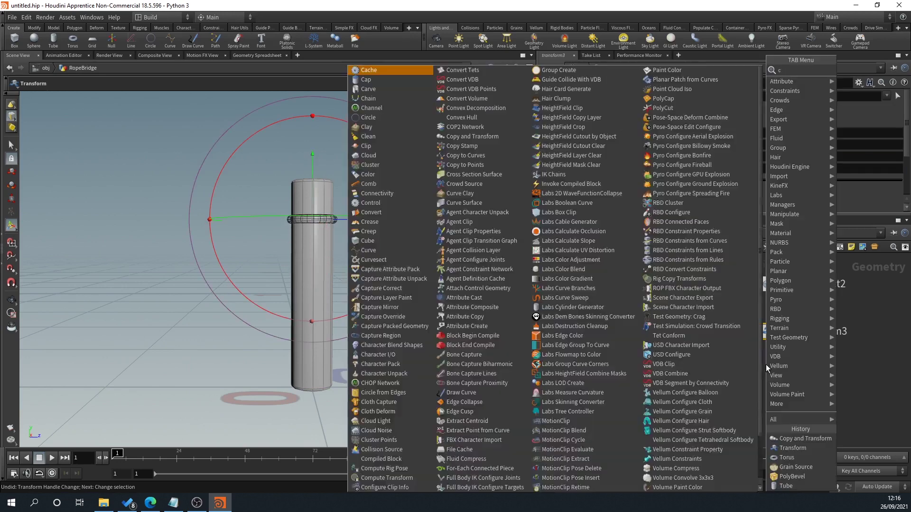
type("copytra")
key("Escape")
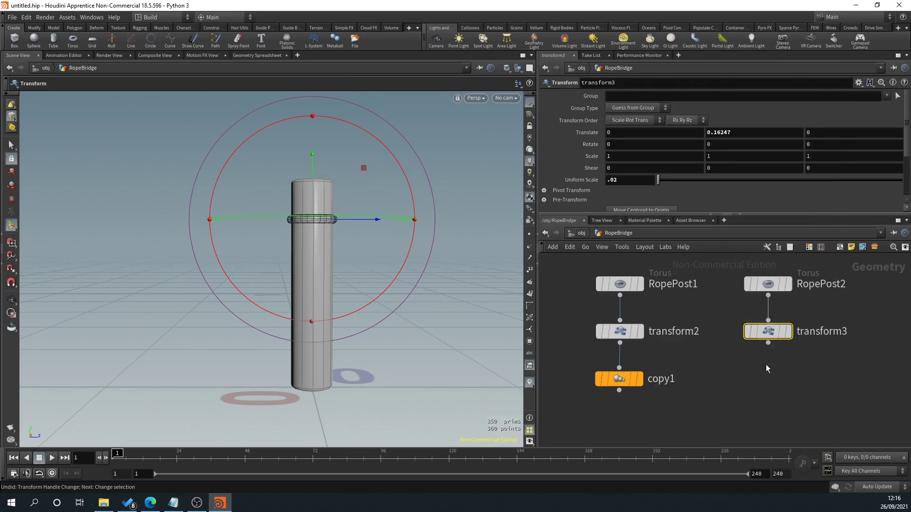
- Duplicate the copy1 node, feed the duplicate from transform3, and set its total number to 2
left_click(616, 379)
key("ctrl+c")
key("ctrl+v")
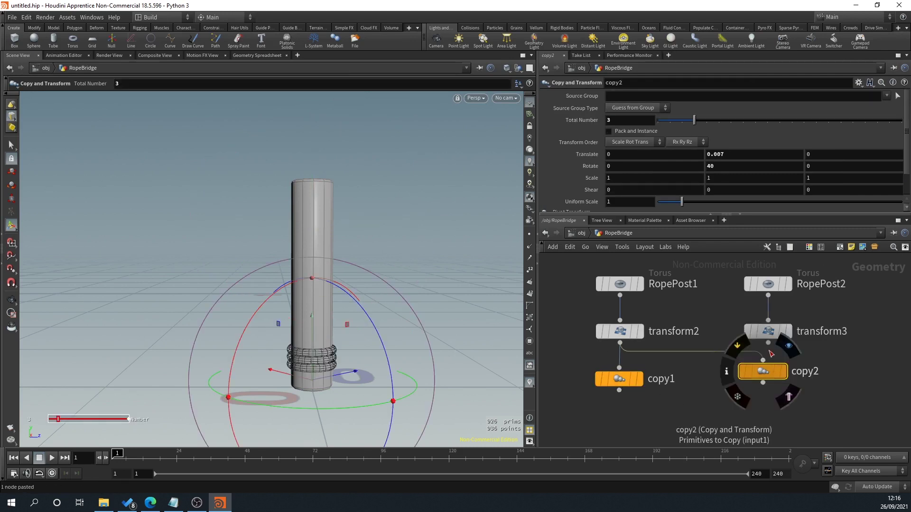
left_click_drag(768, 343, 763, 360)
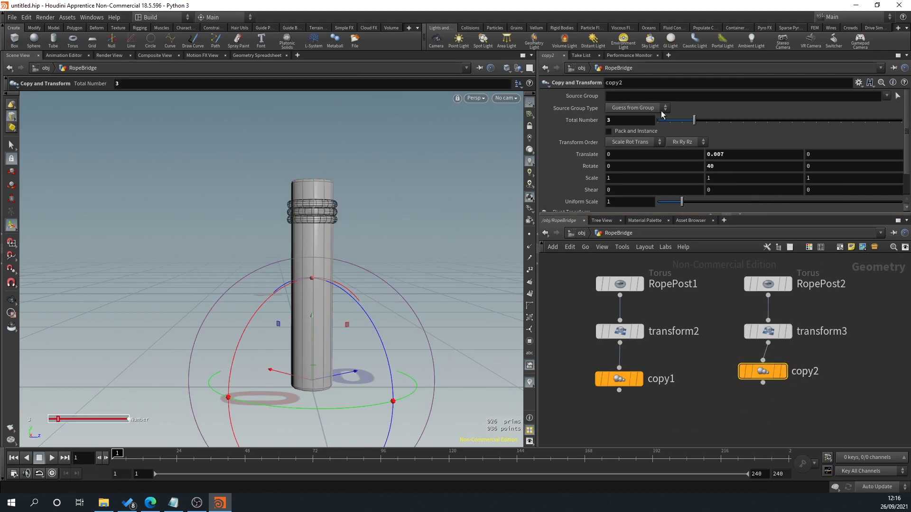
left_click_drag(694, 120, 682, 120)
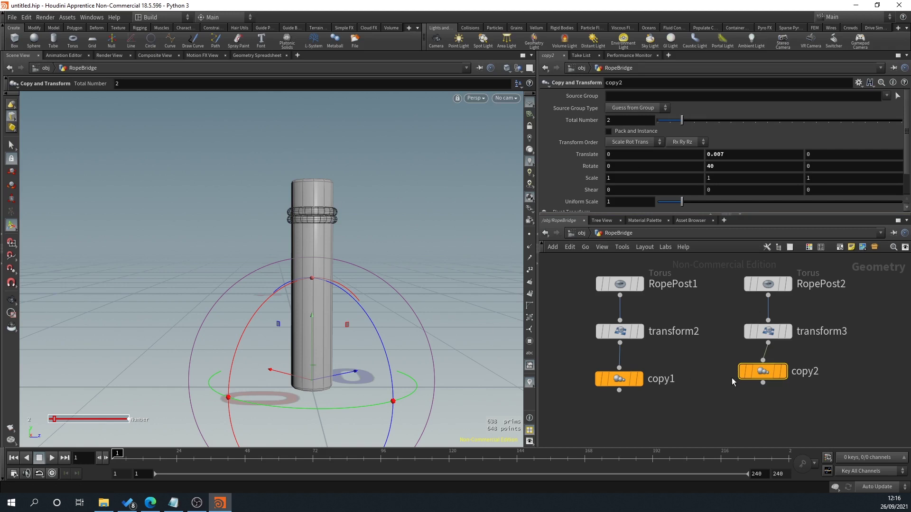
- Add a Merge node and place it below and between the two Copy and Transform nodes
scroll(726, 378, "down", 3)
key("Tab")
type("merge")
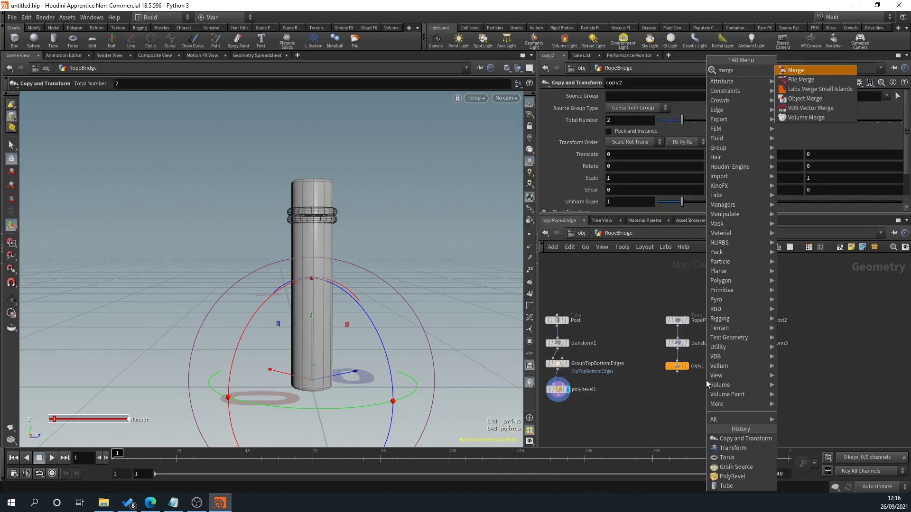
key("Return")
key("Tab")
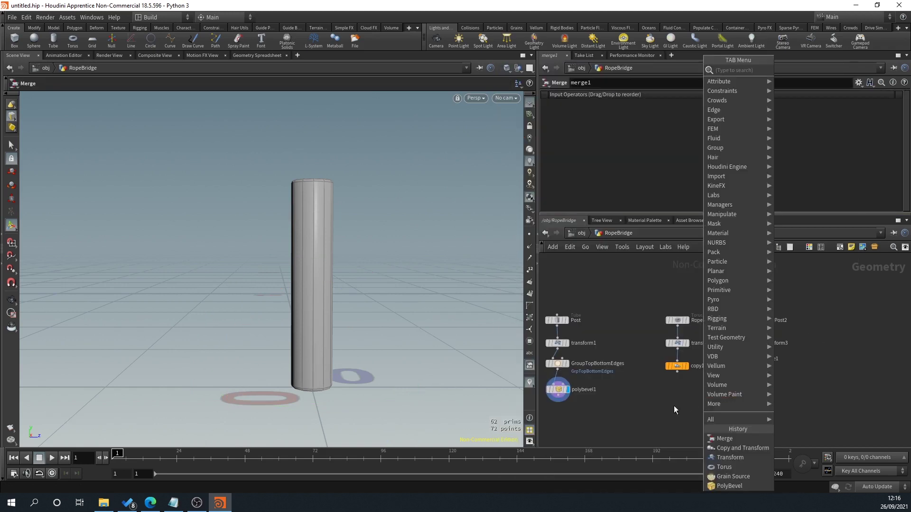
key("Escape")
left_click_drag(750, 360, 701, 396)
- Connect copy1 and copy2 to the Merge node to combine both rope wraps
left_click(677, 371)
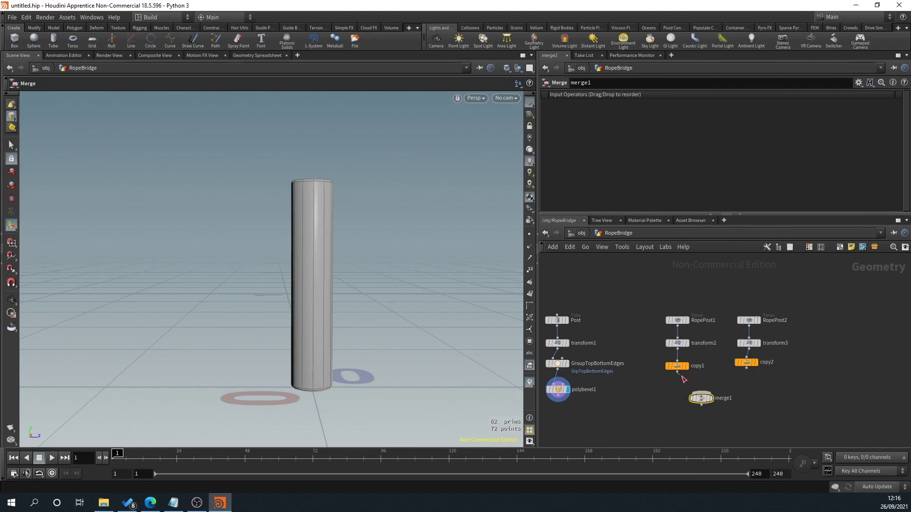
left_click(701, 392)
left_click(746, 367)
left_click(713, 389)
- Add a second Merge node that combines polybevel1 with merge1, and display its output
scroll(645, 393, "up", 3)
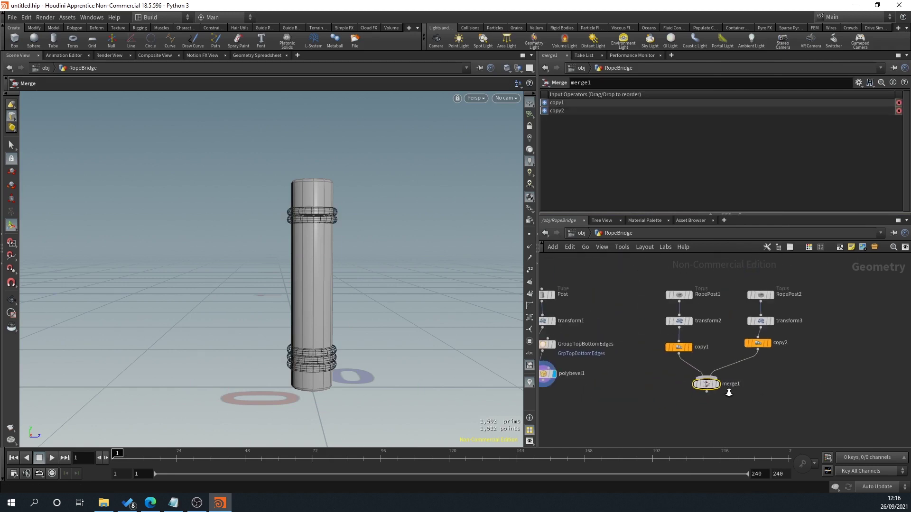
key("Tab")
type("mer")
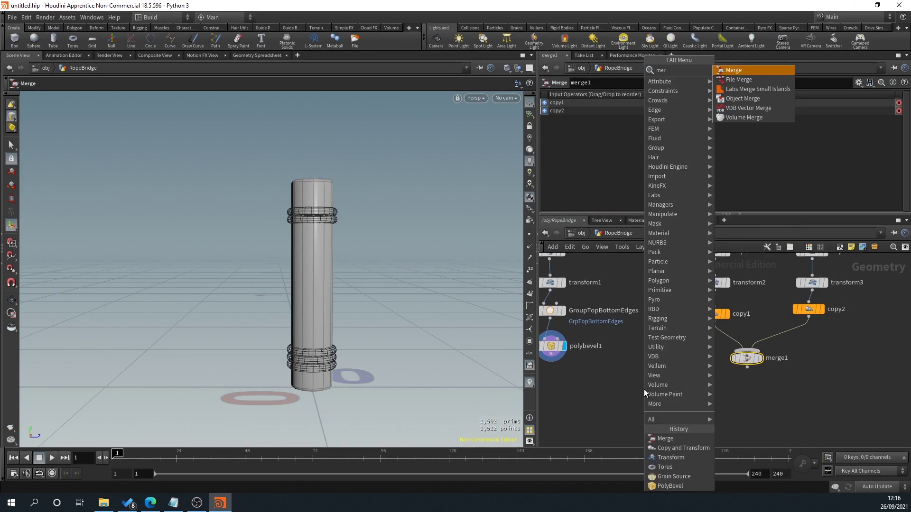
key("Return")
left_click(646, 423)
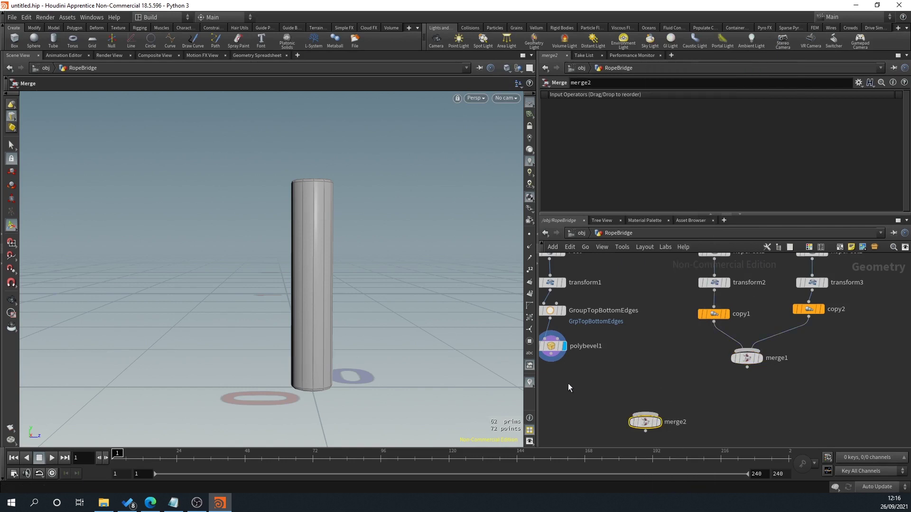
left_click_drag(550, 361, 646, 420)
left_click_drag(748, 368, 645, 416)
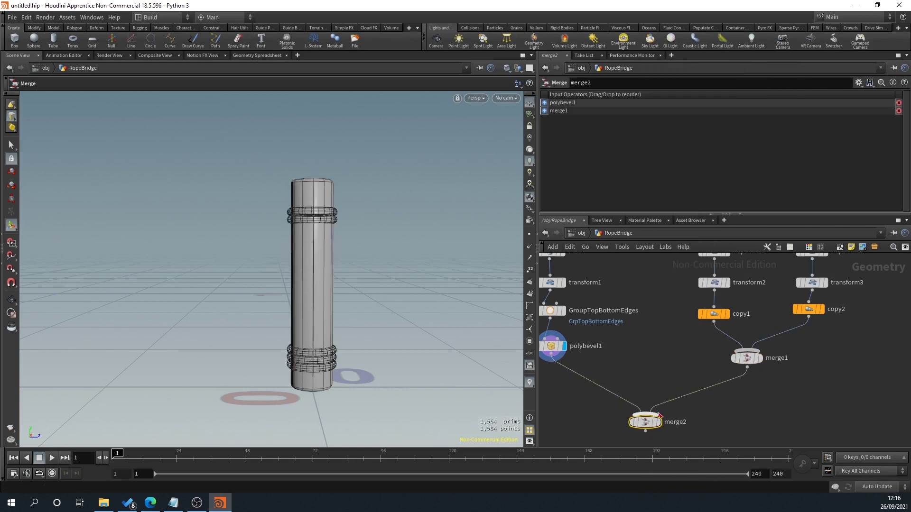
left_click(659, 422)
- Examine the merged post and its upper and lower rope rings from several angles, along with the node layout
key("Escape")
left_click_drag(451, 342, 412, 331)
key("Return")
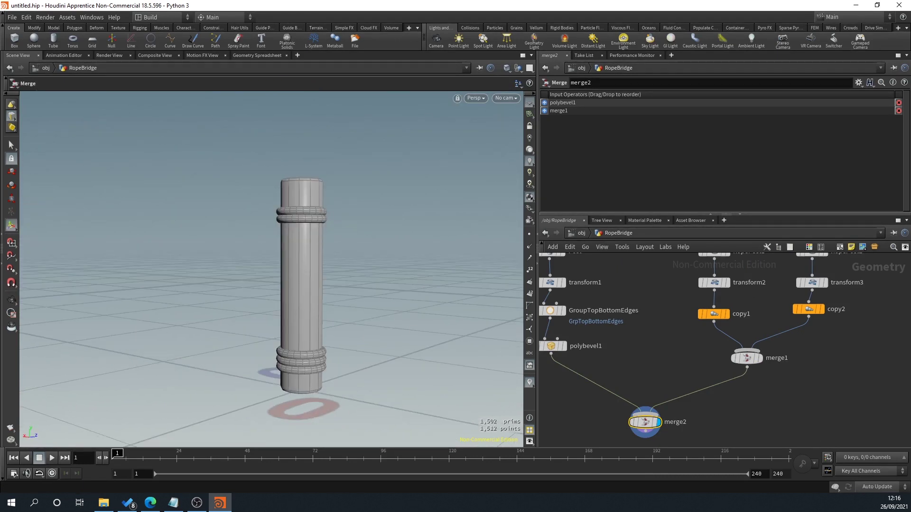
key("Escape")
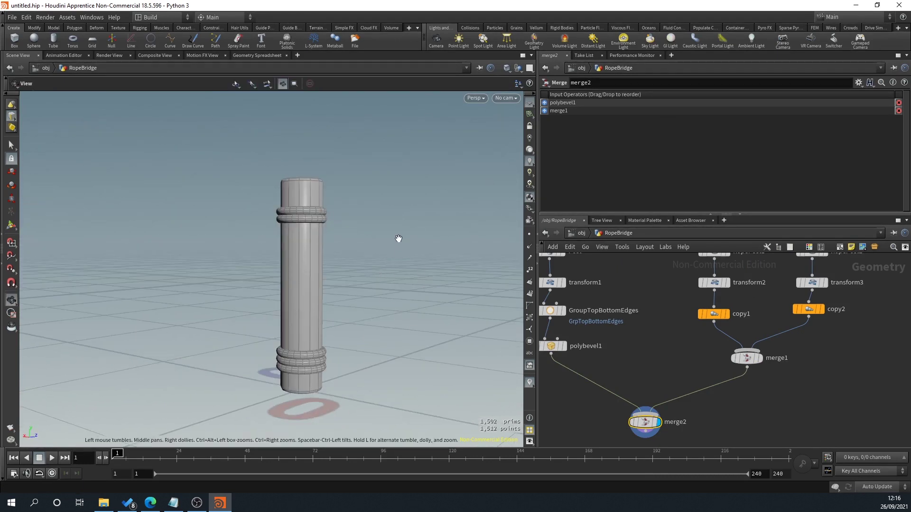
left_click_drag(398, 241, 348, 340)
scroll(683, 360, "down", 3)
scroll(664, 356, "up", 4)
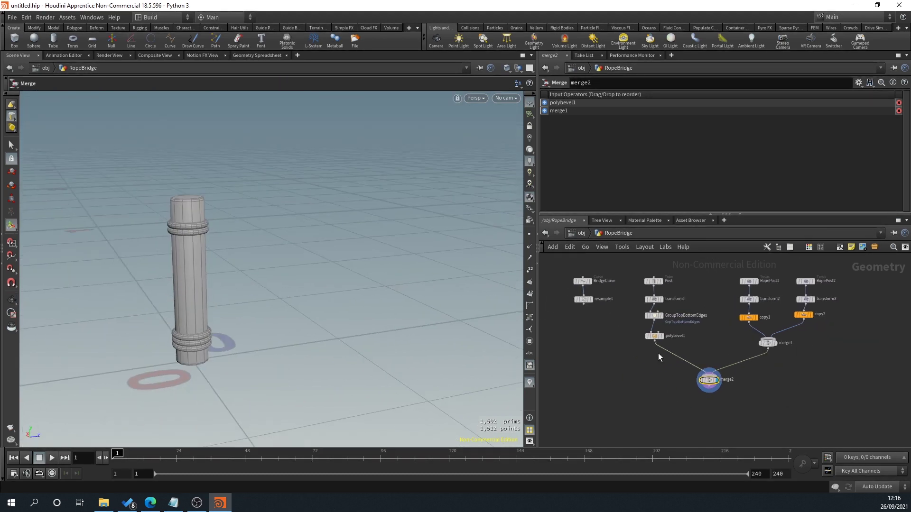
left_click_drag(274, 328, 304, 325, "alt")
middle_click_drag(802, 370, 797, 345)
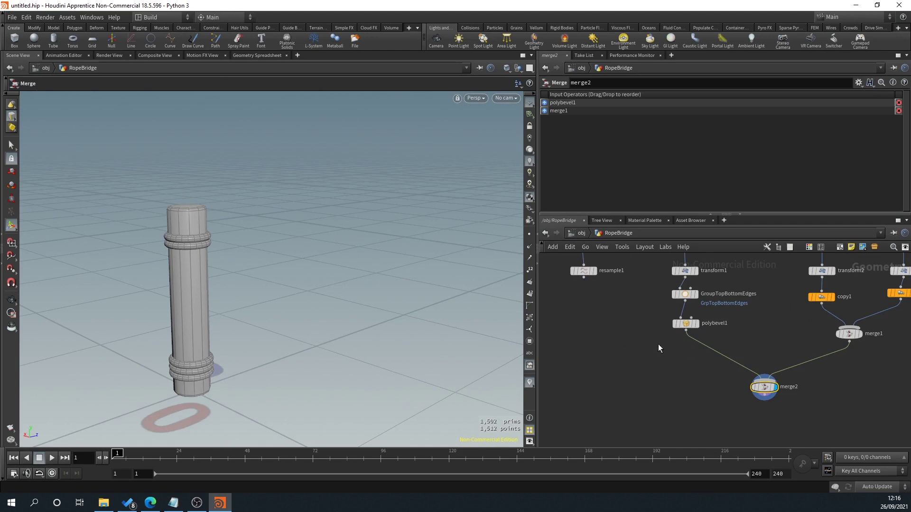
middle_click_drag(658, 349, 677, 362)
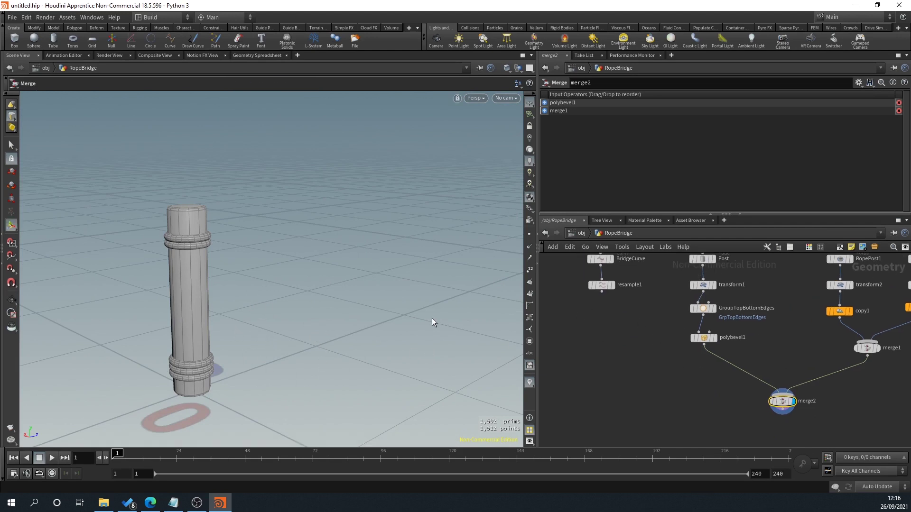
scroll(614, 360, "down", 3)
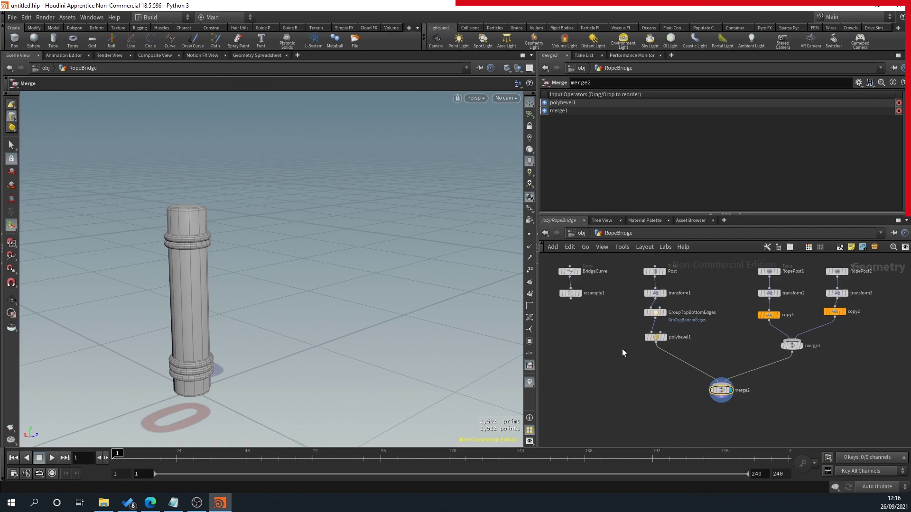
- Select all the post and rope nodes down to merge2 and enclose them in a network box
middle_click_drag(881, 381, 836, 389)
left_click_drag(849, 397, 702, 296)
left_click(807, 410)
left_click_drag(813, 411, 637, 297)
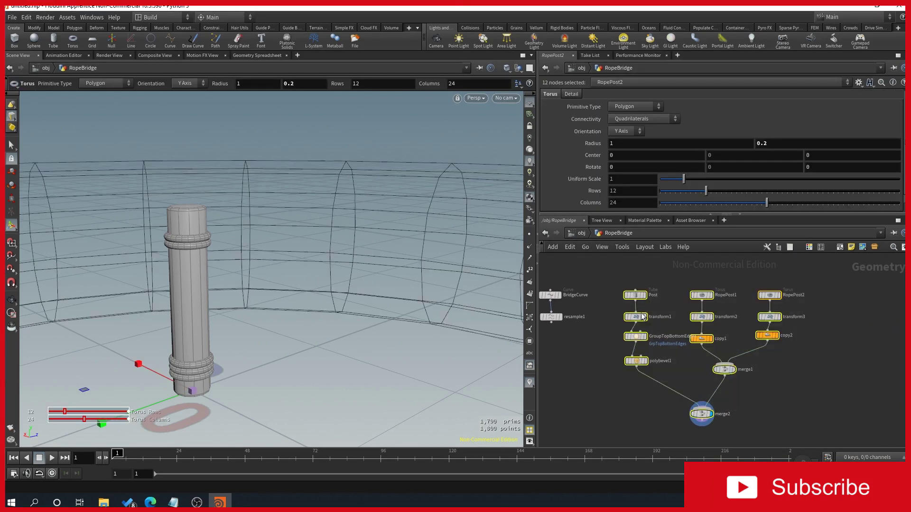
left_click(840, 247)
- Name the network box Post
double_click(645, 285)
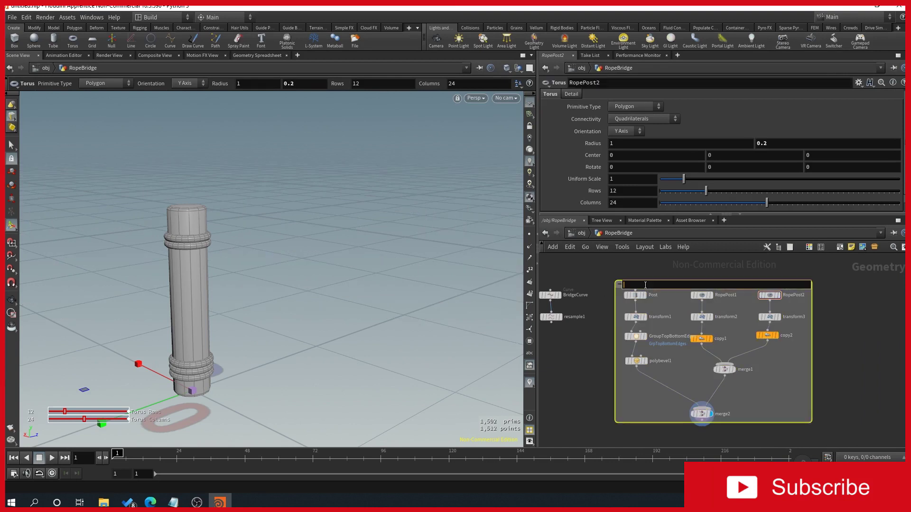
key("Escape")
left_click(865, 349)
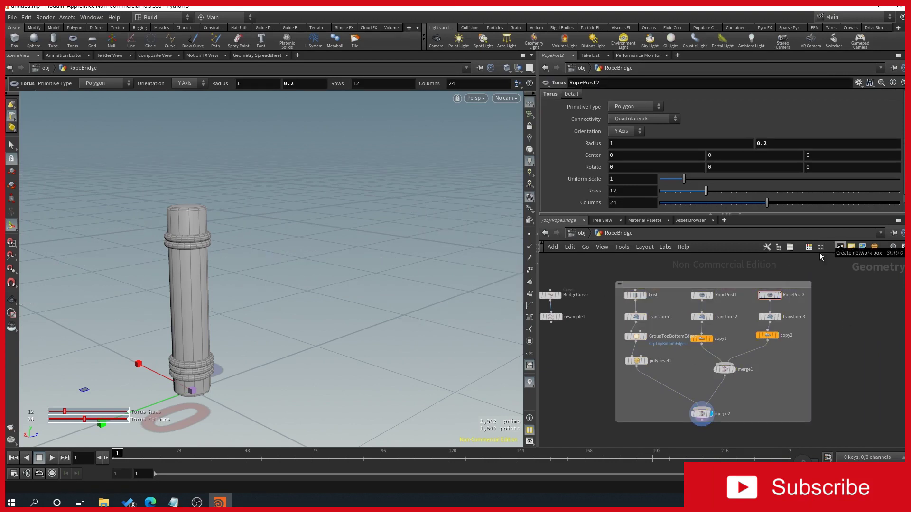
double_click(647, 285)
mouse_move(647, 300)
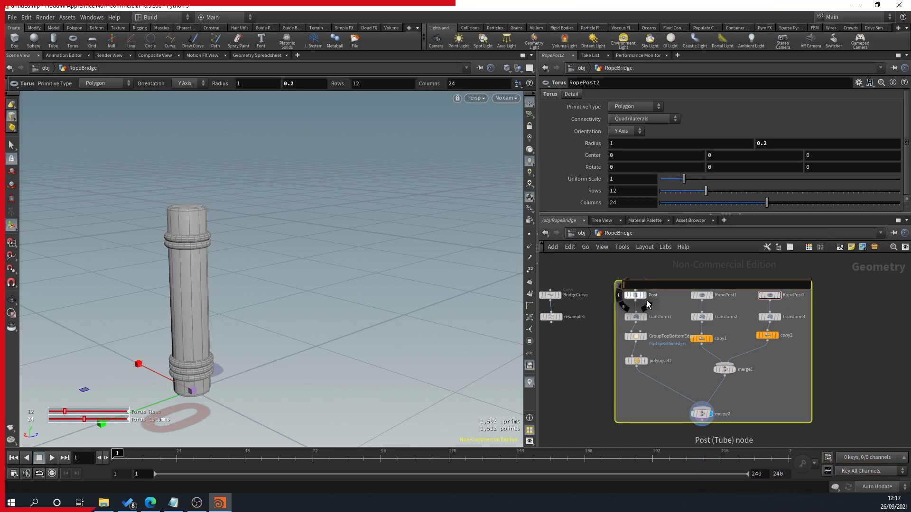
type("Post")
key("Return")
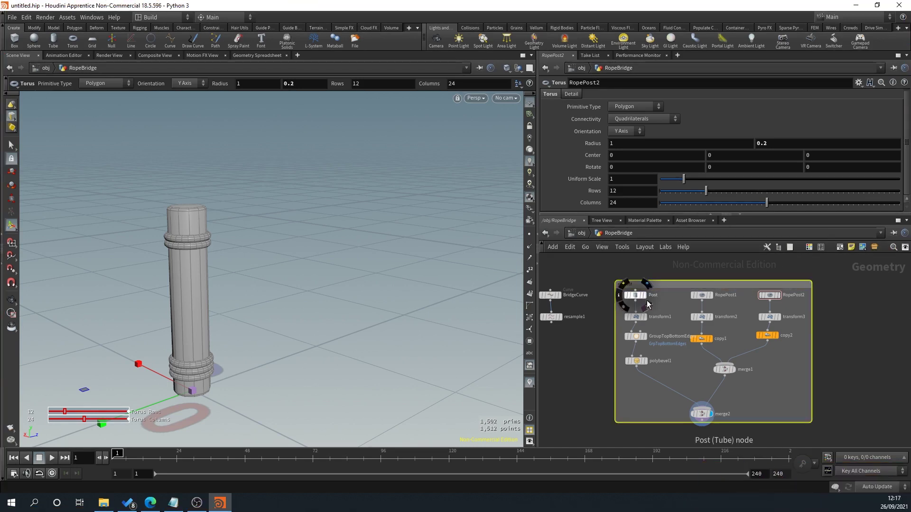
- Extend the lower edge of the Post network box below merge2 and move the box higher in the network
left_click_drag(677, 421, 677, 436)
middle_click_drag(843, 358, 881, 345)
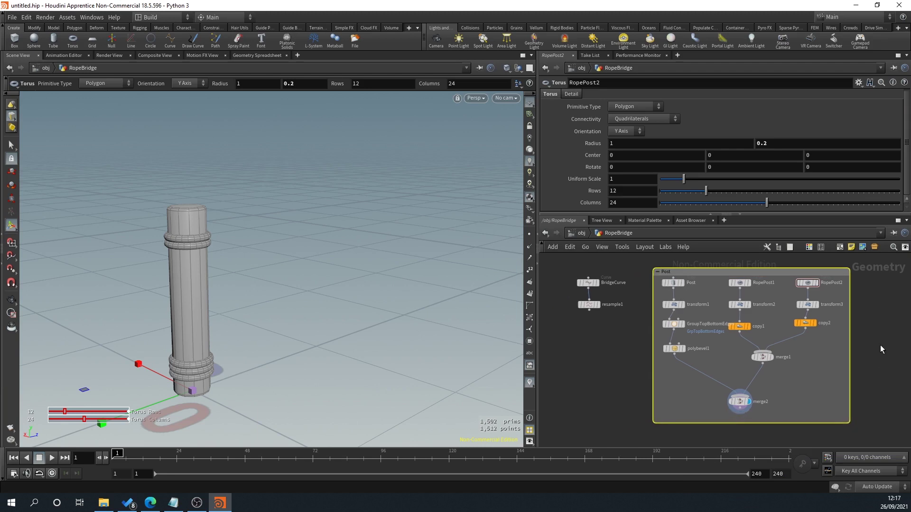
scroll(627, 347, "down", 1)
middle_click_drag(707, 293, 700, 331)
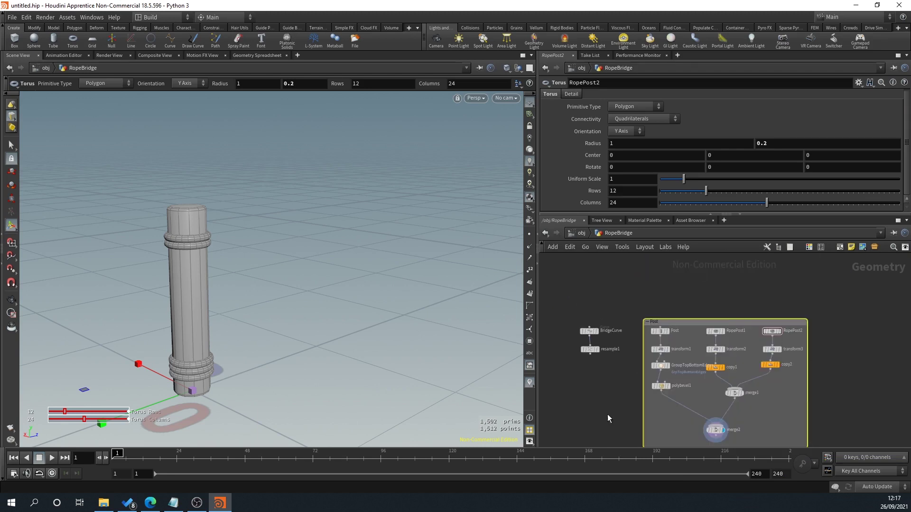
left_click_drag(707, 322, 715, 269)
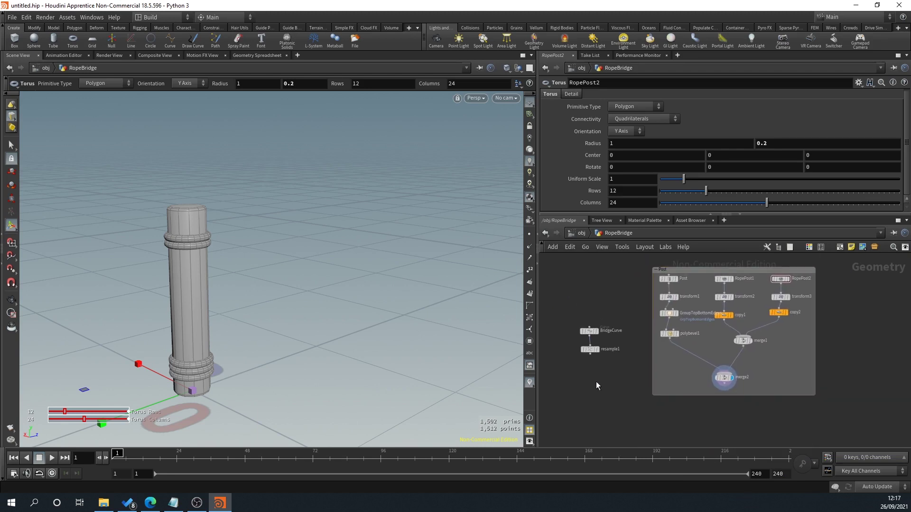
- Display the resample1 curve with its points and point numbers shown in the viewport
scroll(596, 382, "up", 2)
left_click(599, 344)
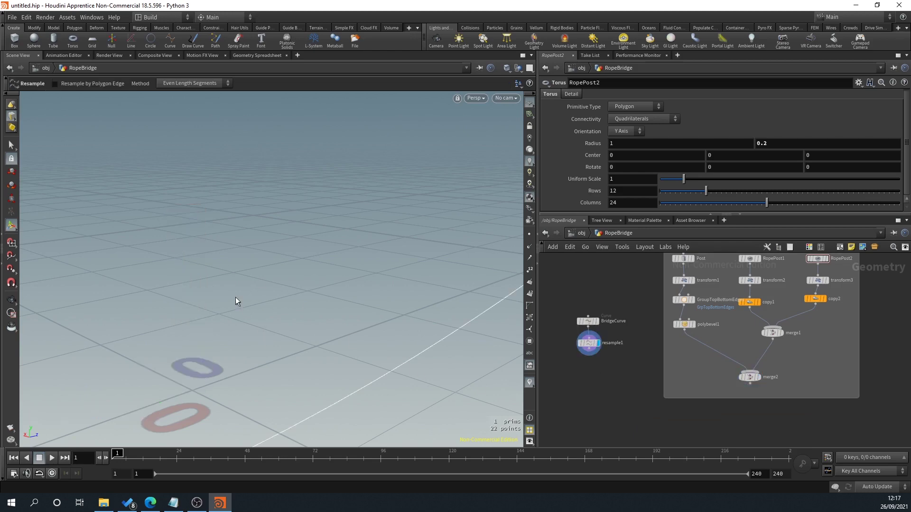
scroll(321, 318, "down", 5, "alt")
left_click_drag(320, 317, 399, 314, "alt")
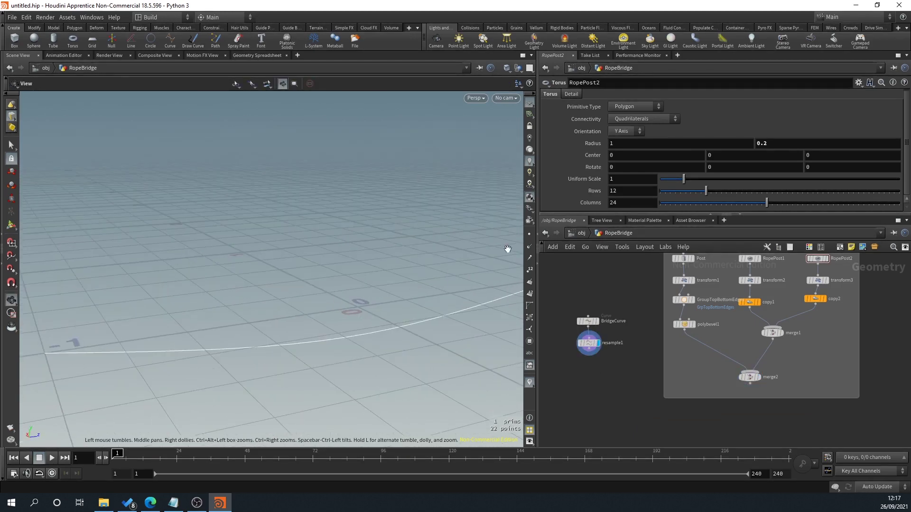
left_click(529, 235)
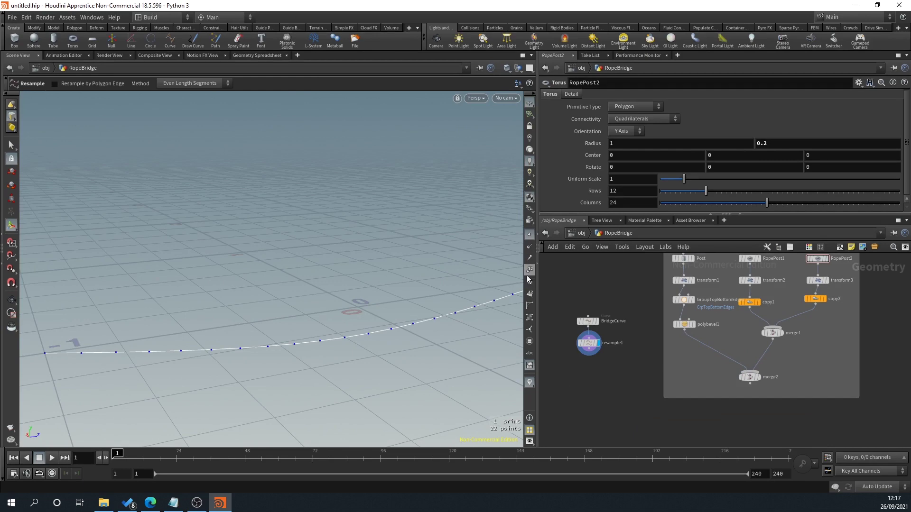
left_click_drag(179, 292, 362, 341)
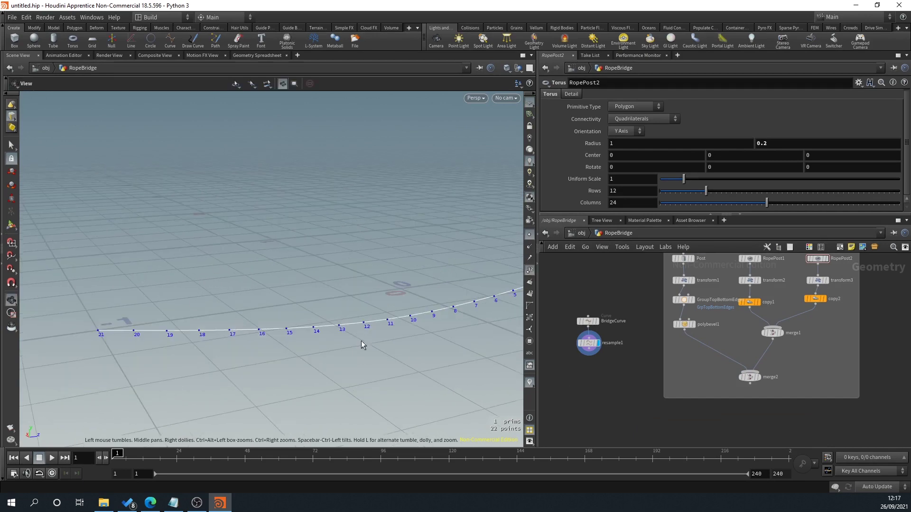
- Add a Group by Range node after resample1 and set its group type to Points
left_click(588, 355)
key("Tab")
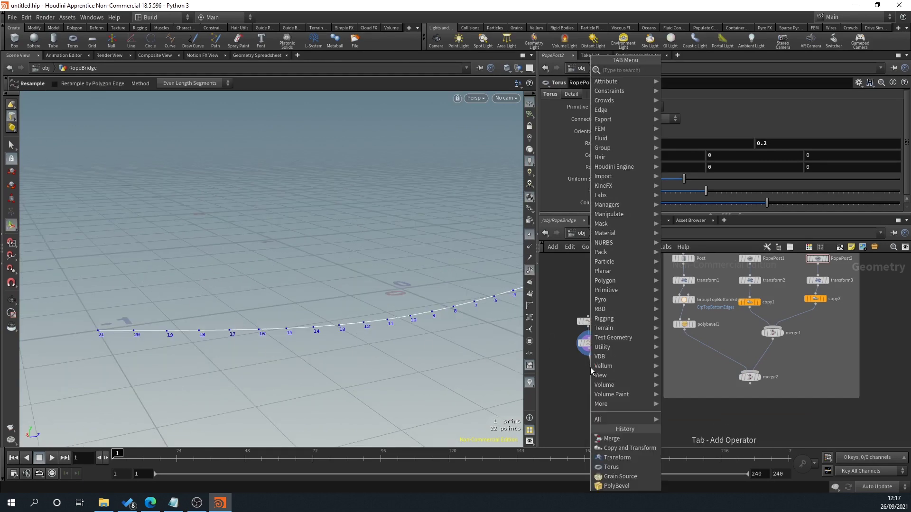
type("group")
left_click(711, 93)
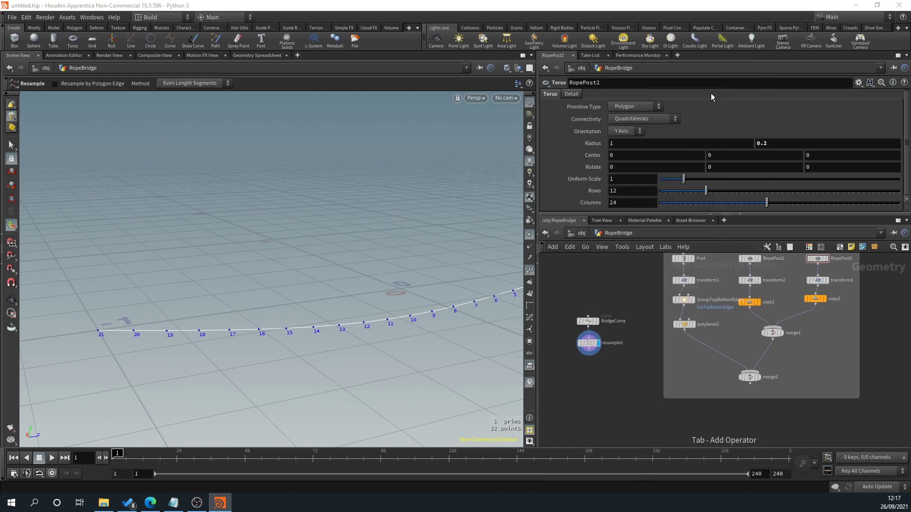
left_click(650, 135)
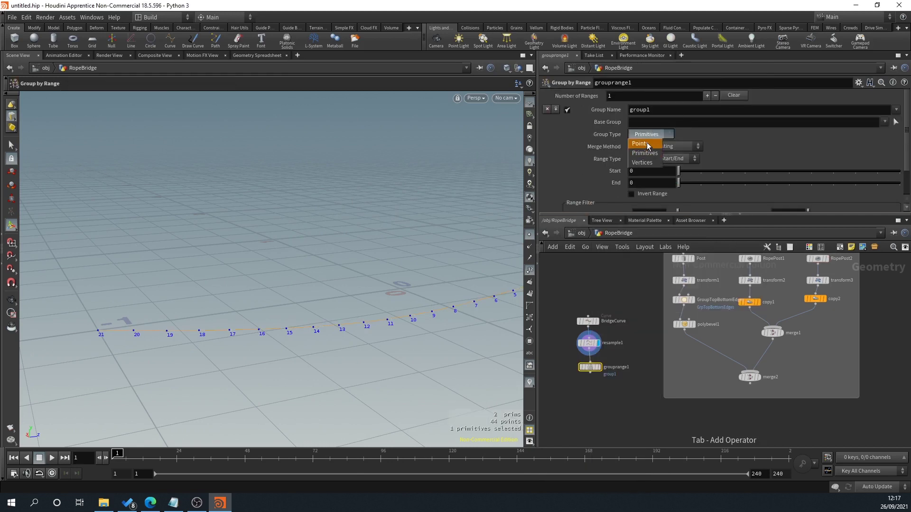
left_click(647, 143)
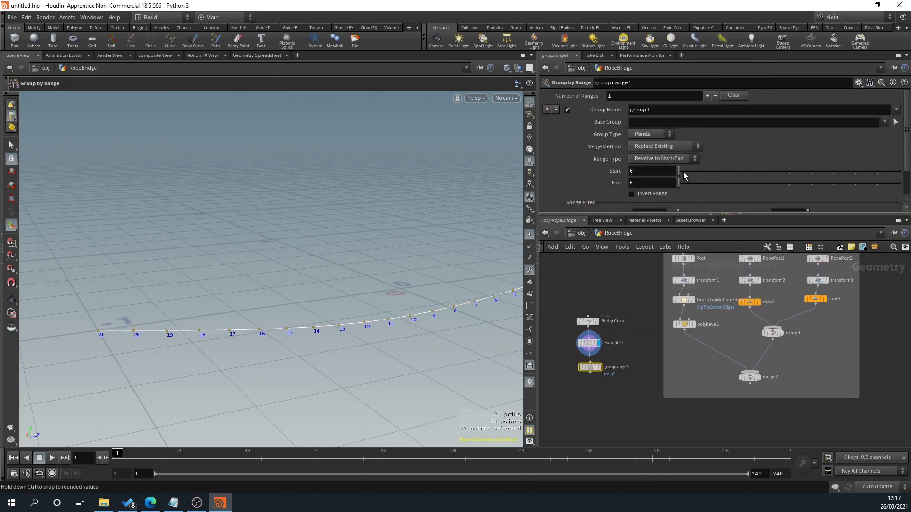
- Set the range's start and end to 1 and invert the range so only the curve's end points are grouped
left_click_drag(698, 188, 699, 188)
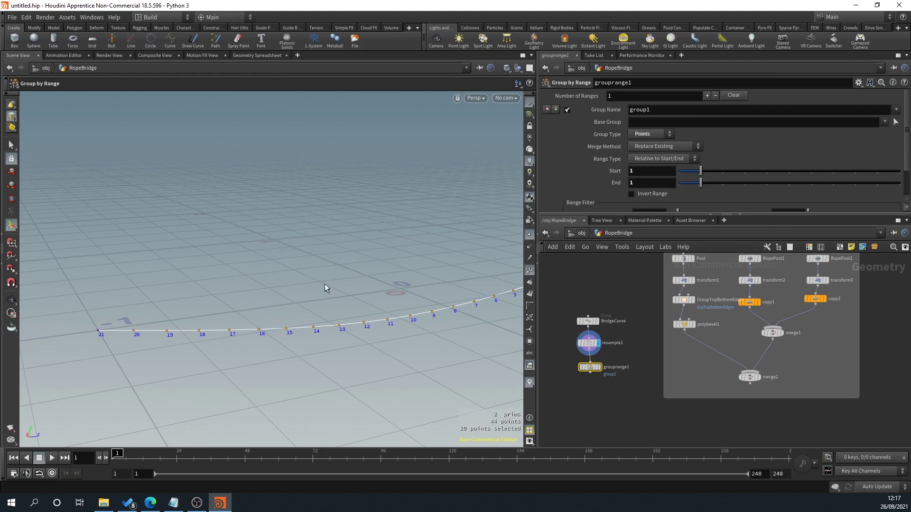
left_click_drag(344, 248, 341, 248, "alt")
left_click_drag(248, 292, 272, 281, "alt")
middle_click_drag(273, 280, 190, 298, "alt")
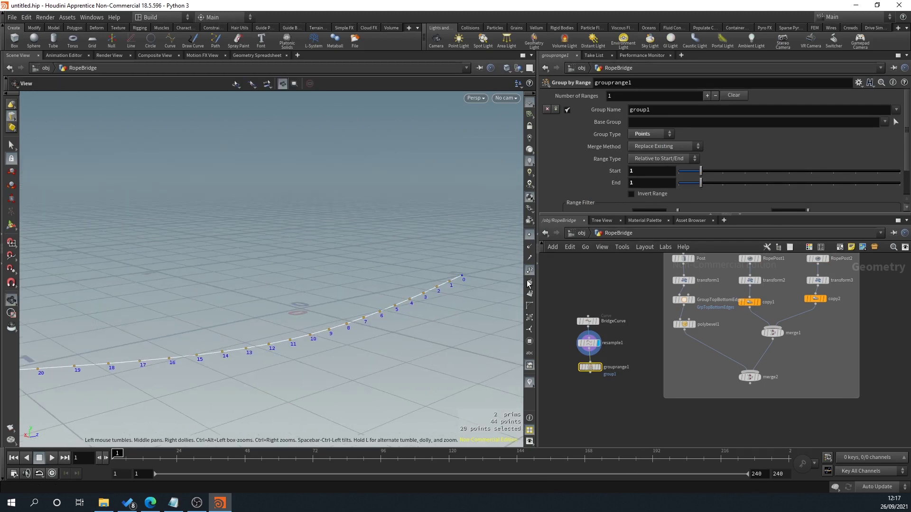
middle_click_drag(377, 249, 418, 231, "alt")
left_click(632, 194)
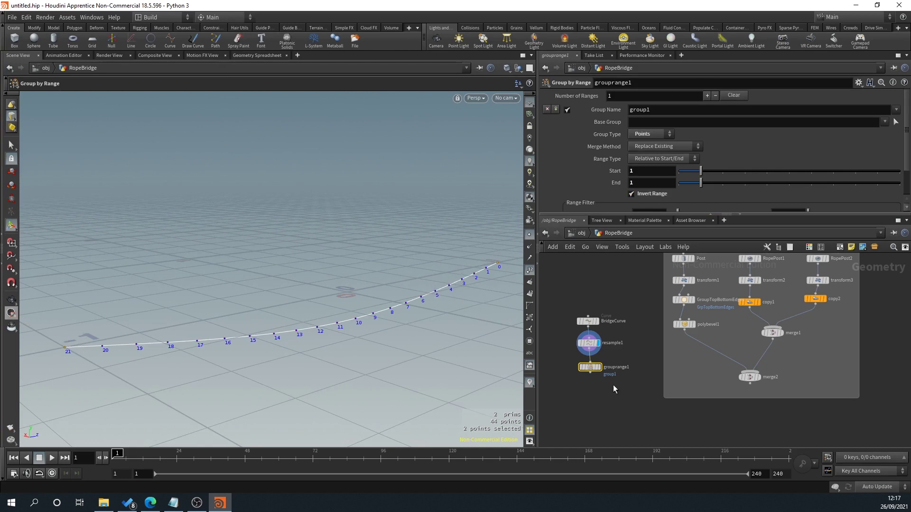
- Offset the Group by Range node slightly from resample1 and rename it GroupStartEnd
middle_click_drag(615, 389, 618, 362)
scroll(591, 330, "up", 2)
left_click_drag(619, 340, 582, 337)
middle_click_drag(596, 358, 609, 361)
double_click(624, 339)
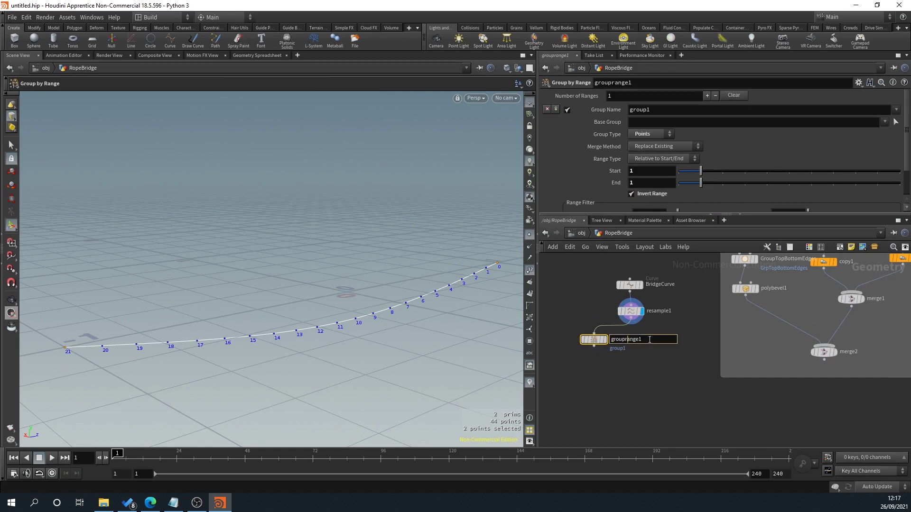
type("Gr")
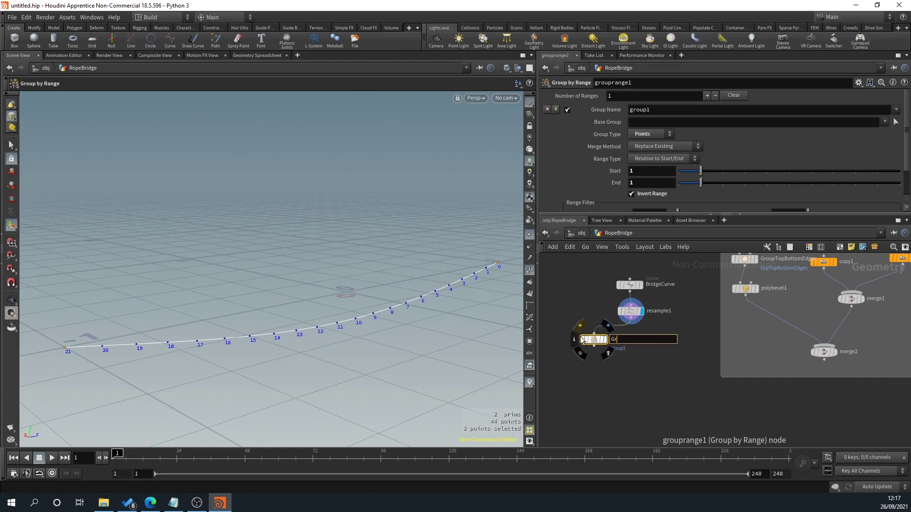
type("oupStartEnd")
key("Return")
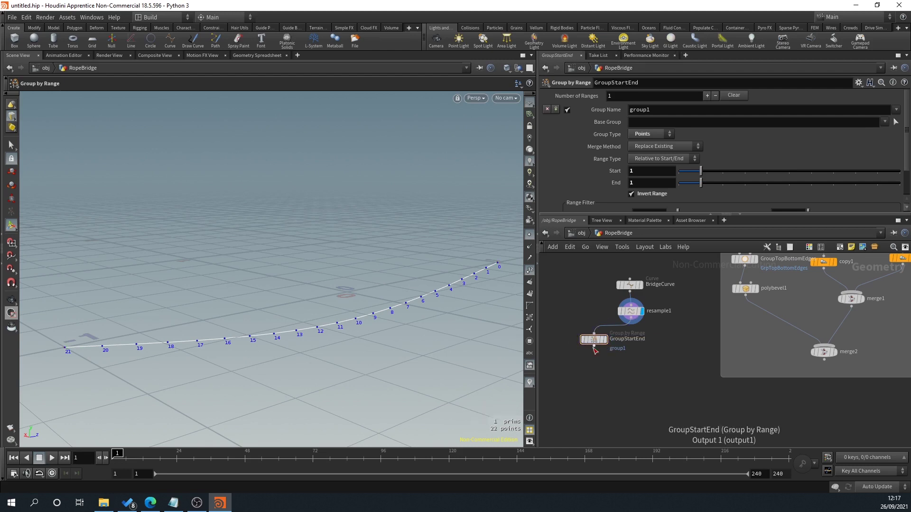
- Name the point group of the GroupStartEnd node GRPStartEnd
left_click_drag(686, 110, 586, 110)
type("Grp")
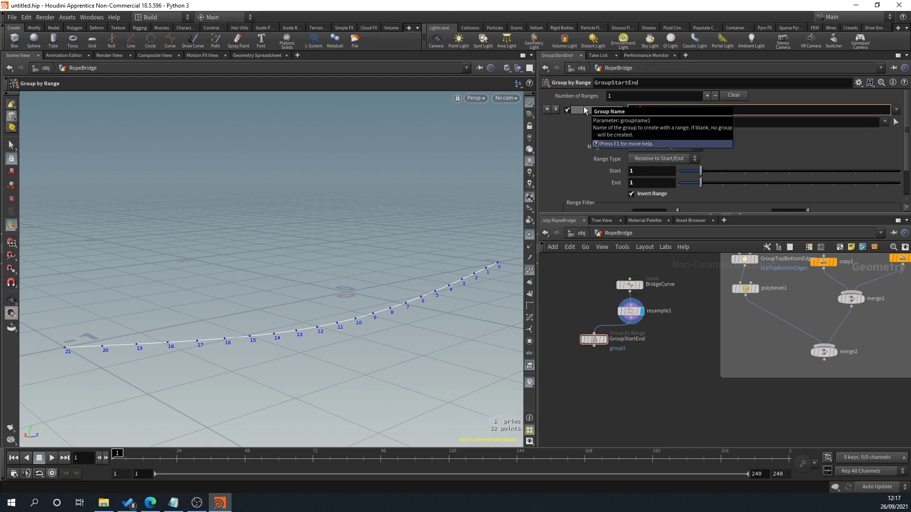
type("GropStartEnd")
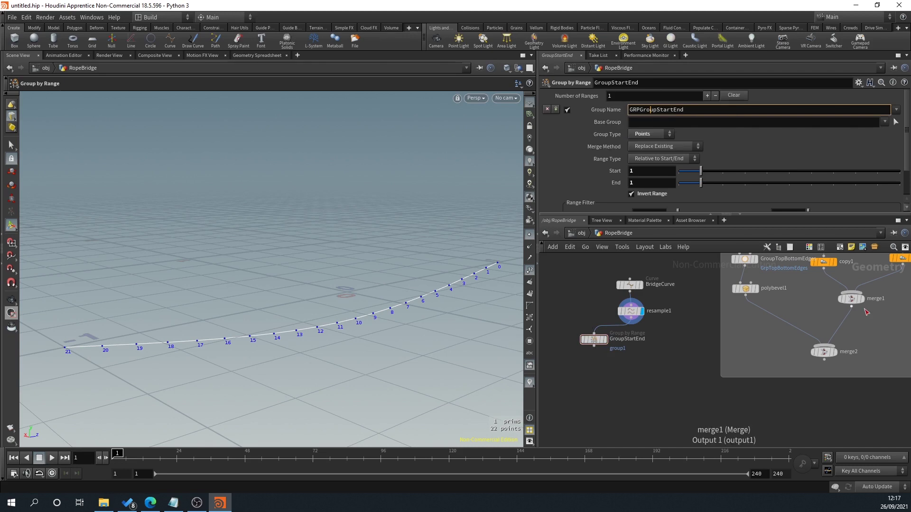
key("Left")
key("Left")
key("Left")
key("Left")
key("Left")
key("Left")
key("Left")
key("Left")
key("Left")
key("BackSpace")
key("Return")
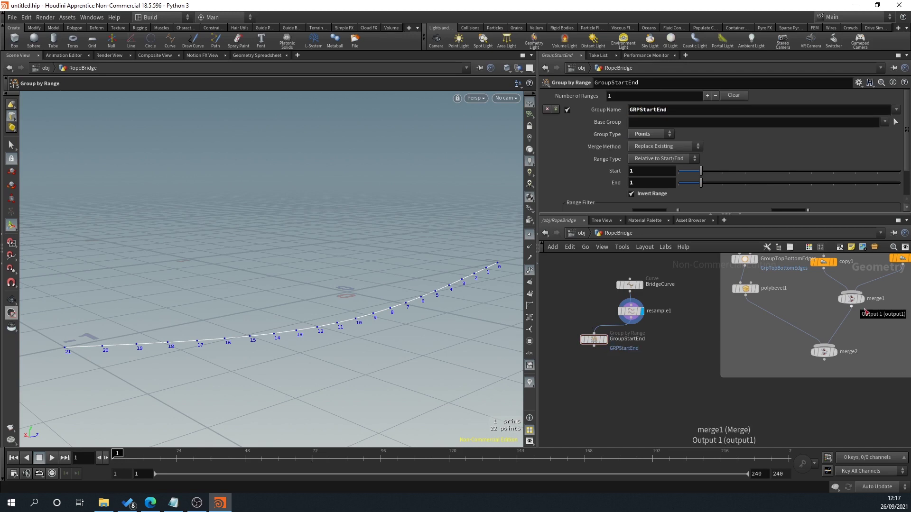
- Add a Blast node after GroupStartEnd and display its output
left_click(594, 345)
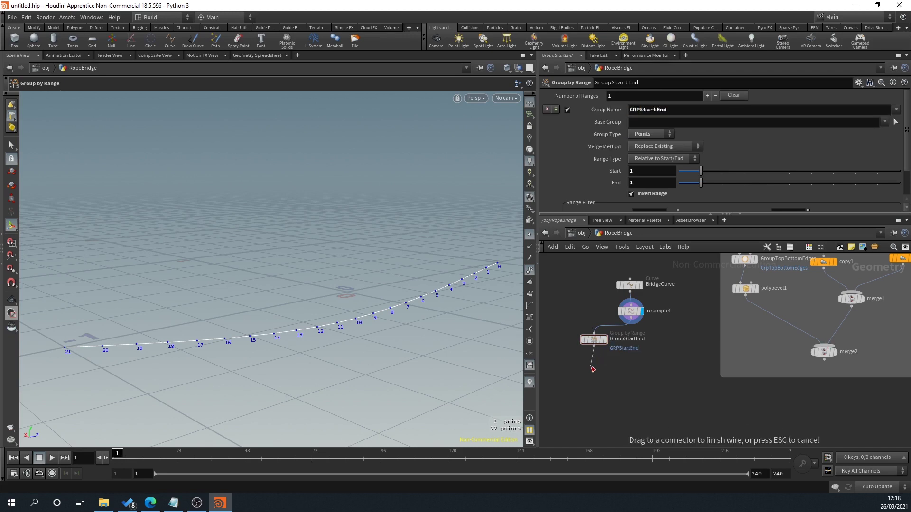
key("Tab")
type("blast")
key("Return")
left_click(593, 366)
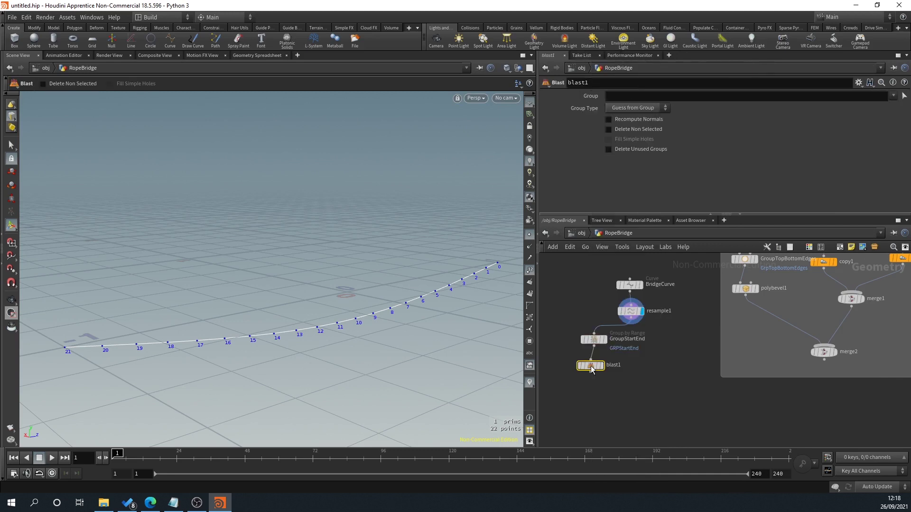
left_click(602, 367)
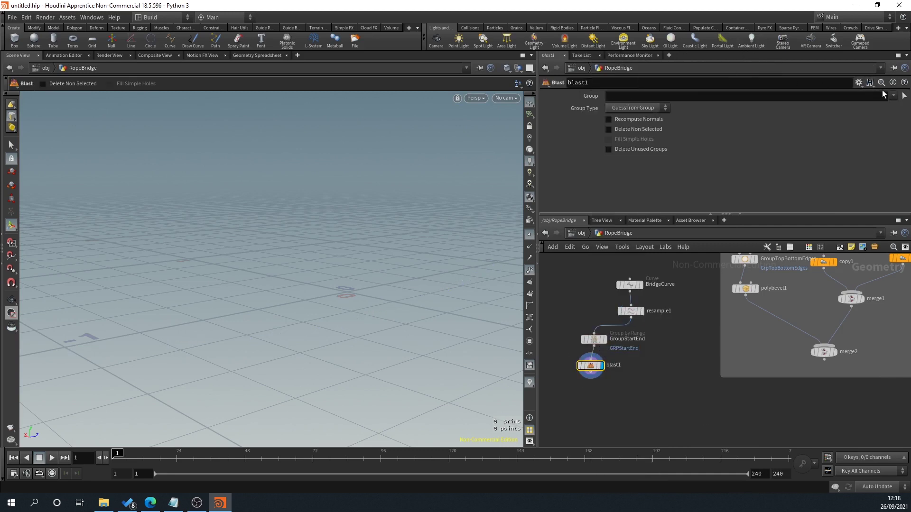
- Set the Blast group to GRPStartEnd and delete the non-selected points, keeping only the two curve ends
left_click(893, 96)
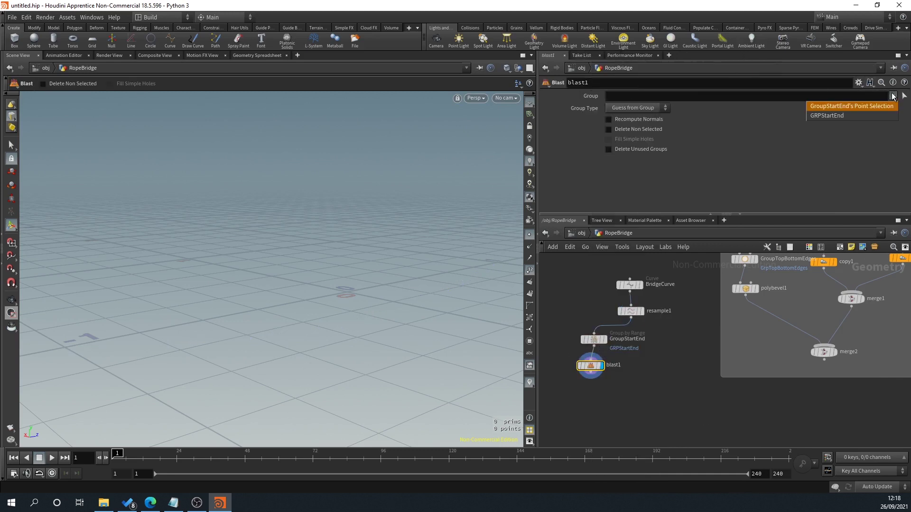
left_click(849, 115)
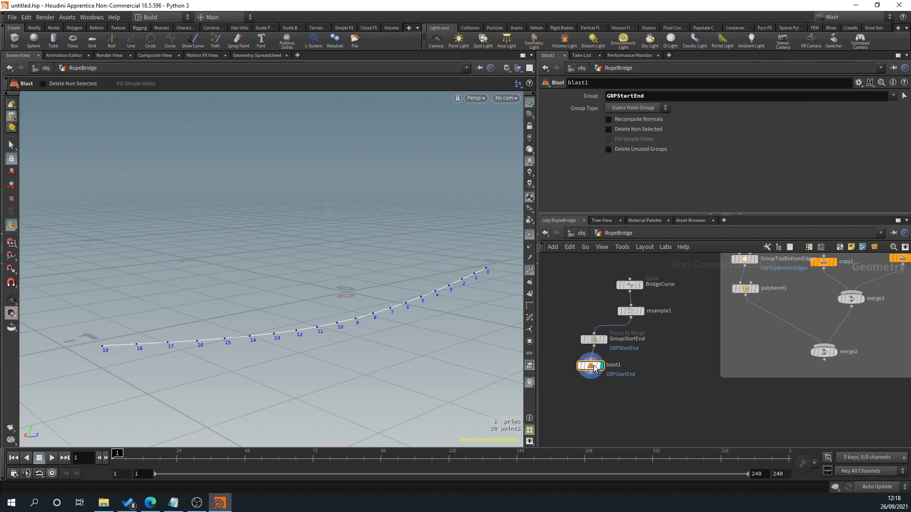
left_click(608, 130)
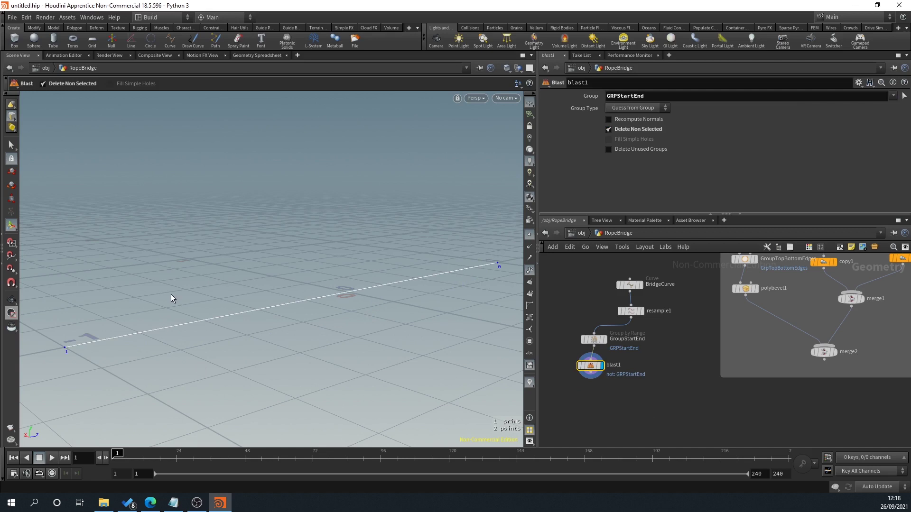
left_click_drag(218, 280, 84, 327, "alt")
left_click_drag(368, 338, 346, 333, "alt")
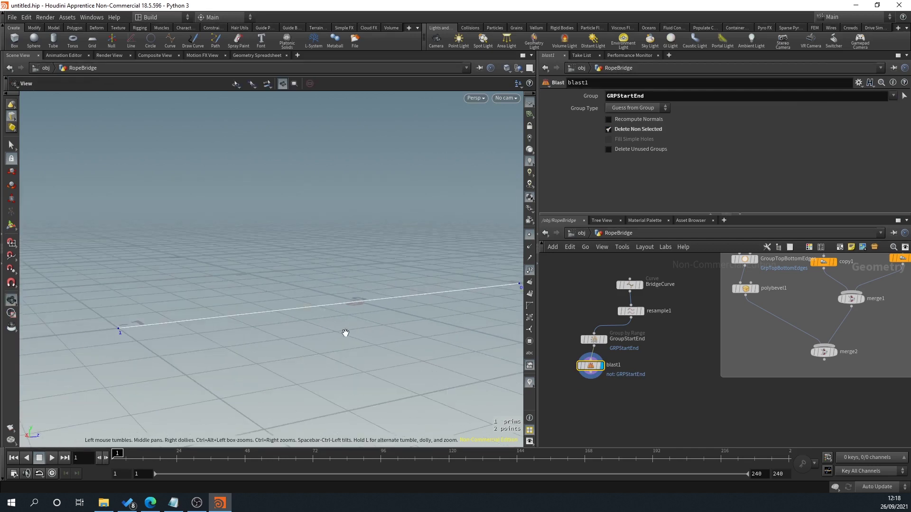
middle_click_drag(345, 333, 264, 349, "alt")
left_click_drag(233, 346, 265, 345, "alt")
- Rearrange BridgeCurve, resample1, GroupStartEnd and blast1 into a tidy vertical column beside the Post network box
middle_click_drag(669, 392, 658, 386)
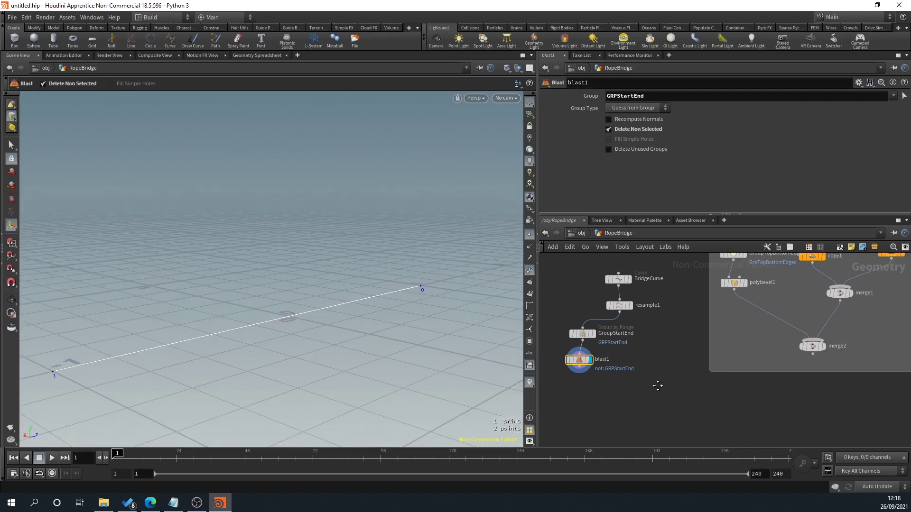
middle_click_drag(670, 354, 676, 390)
left_click_drag(680, 346, 620, 310)
left_click_drag(621, 313, 609, 288)
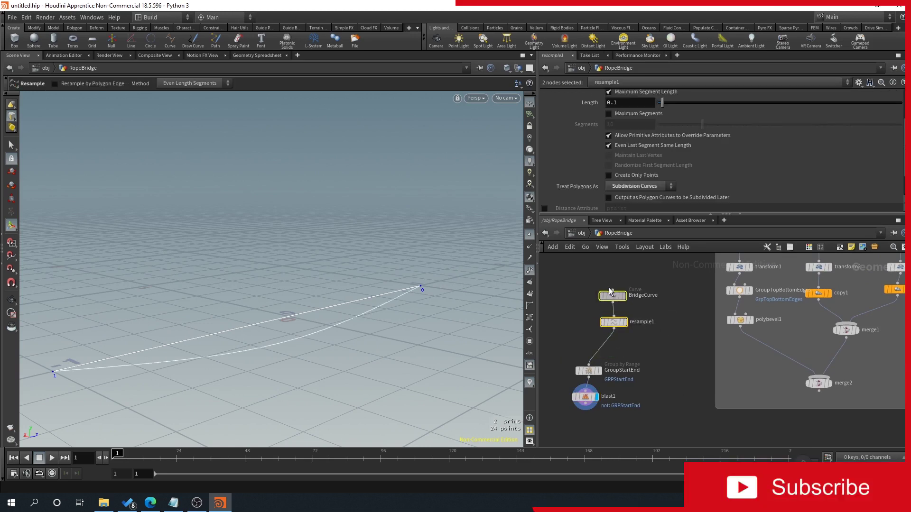
scroll(664, 382, "down", 2)
left_click_drag(662, 413, 608, 340)
left_click_drag(652, 381, 622, 278)
- Add a Copy to Points node in the empty space below blast1
left_click(645, 372)
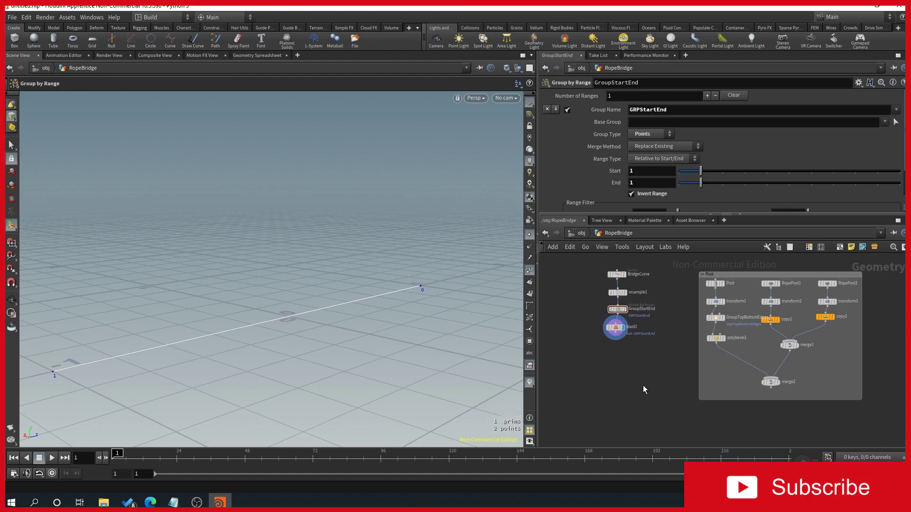
key("Tab")
type("copy to p")
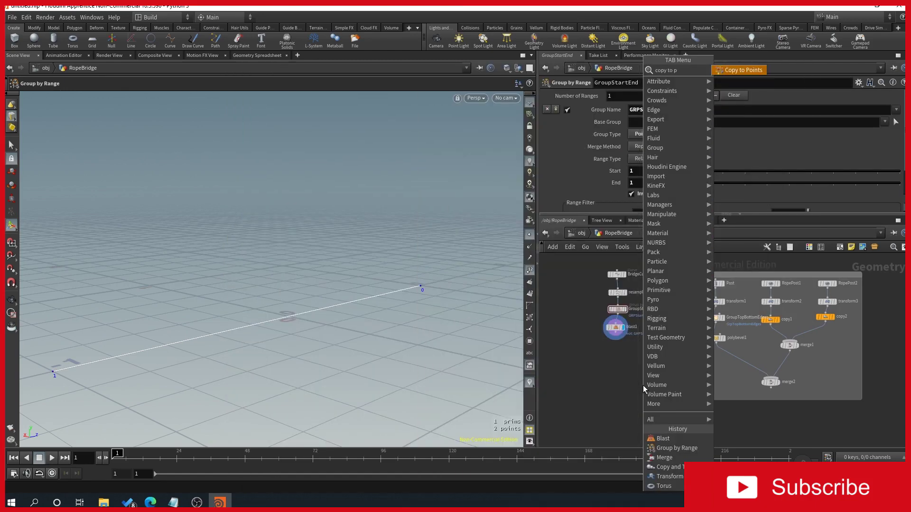
key("Return")
left_click(642, 386)
scroll(651, 377, "up", 2)
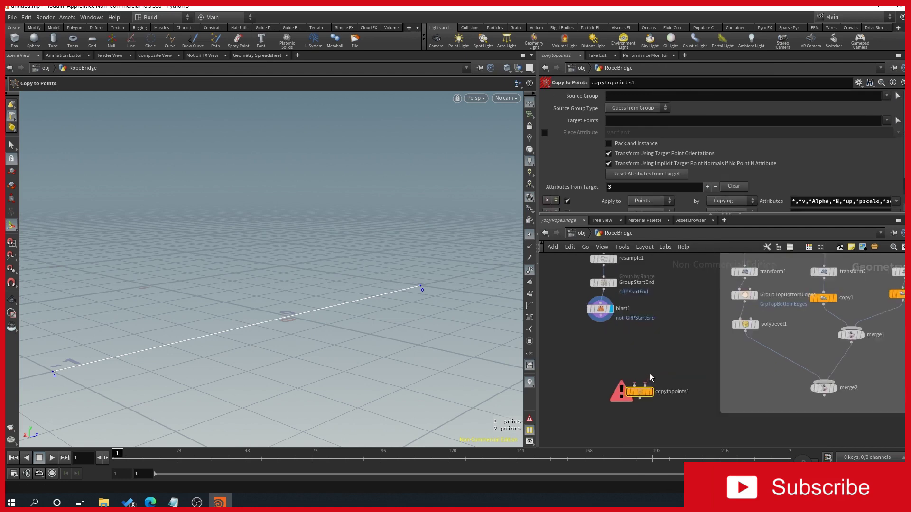
scroll(651, 377, "up", 1)
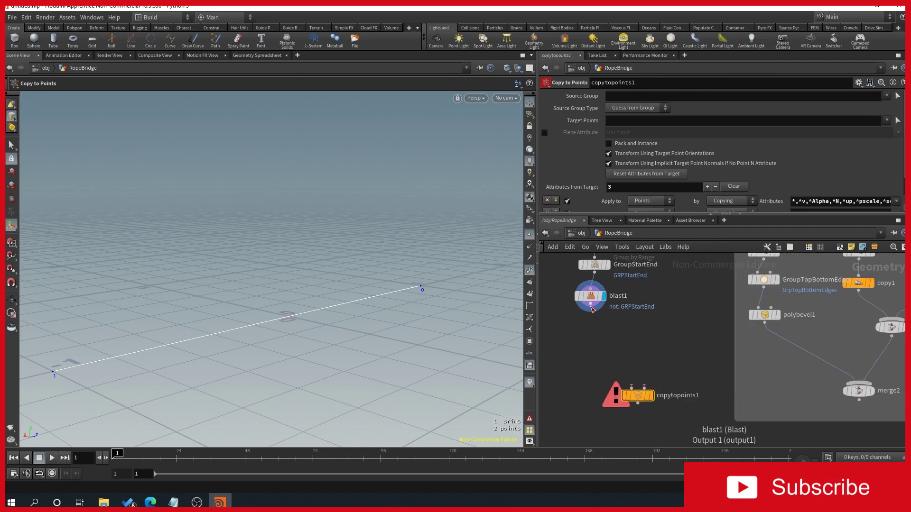
- Wire merge2 as the geometry and blast1 as the target points of copytopoints1, and display the result
left_click_drag(591, 309, 644, 386)
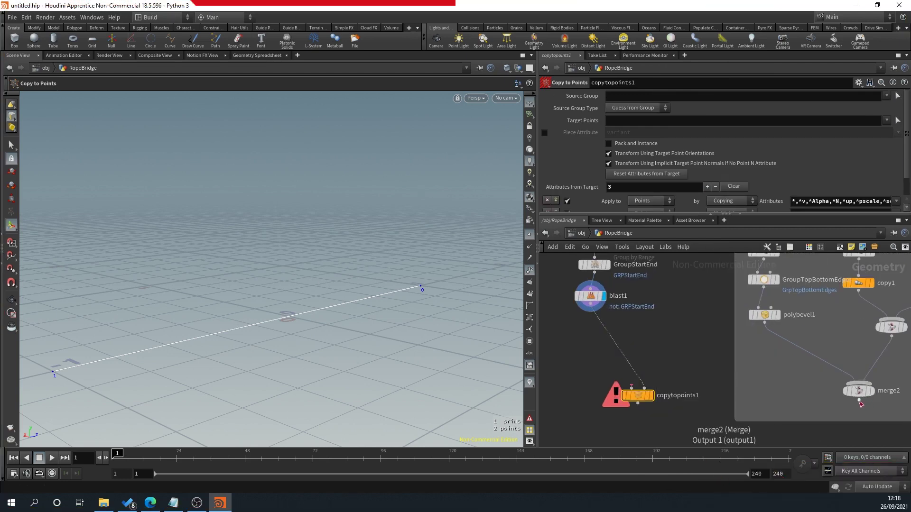
left_click_drag(860, 402, 631, 387)
key("h")
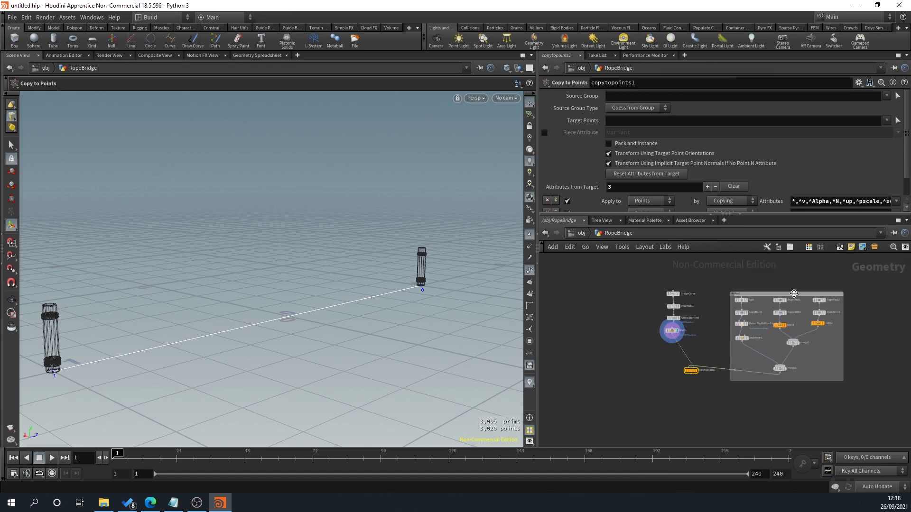
scroll(699, 371, "up", 6)
left_click(680, 367)
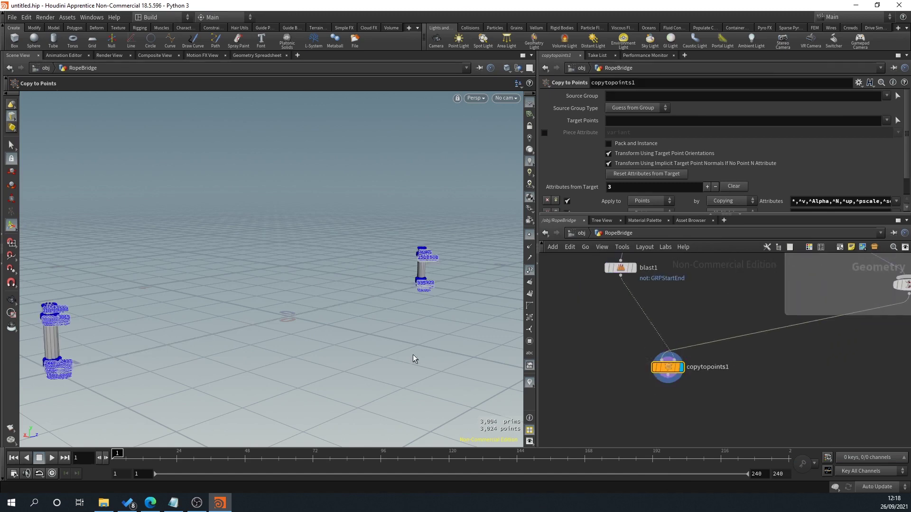
- Turn off the display of points and point numbers in the viewport
left_click_drag(149, 260, 163, 261, "alt")
middle_click_drag(163, 261, 191, 247, "alt")
left_click(530, 234)
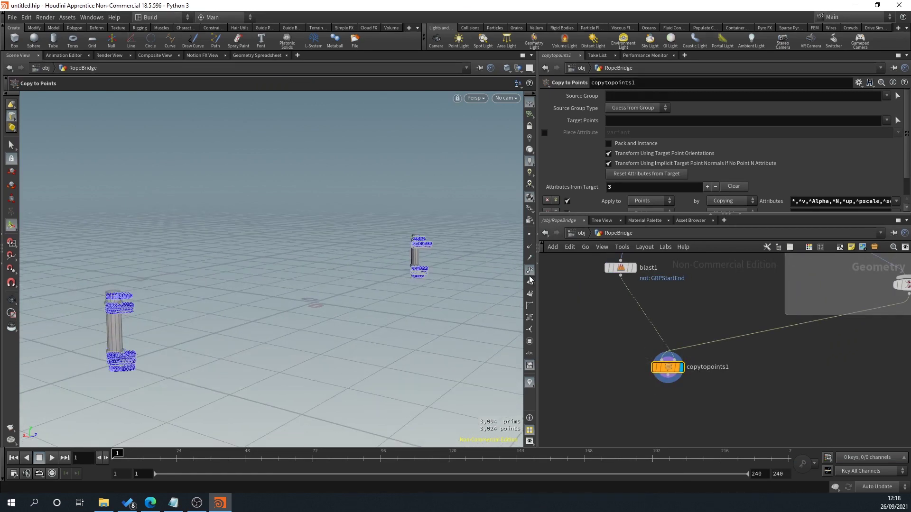
left_click(530, 270)
- Examine the two copied posts at the curve's ends from several angles
left_click_drag(145, 250, 199, 249, "alt")
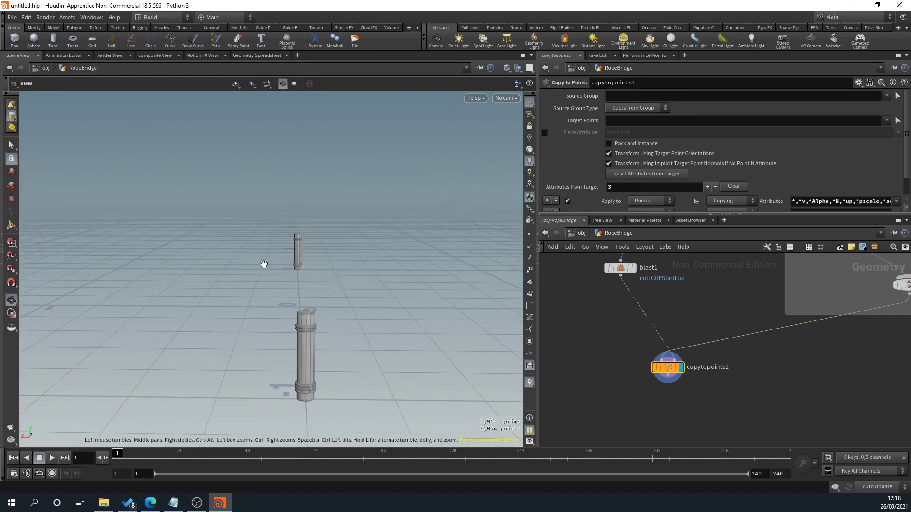
left_click_drag(264, 264, 256, 270)
key("Return")
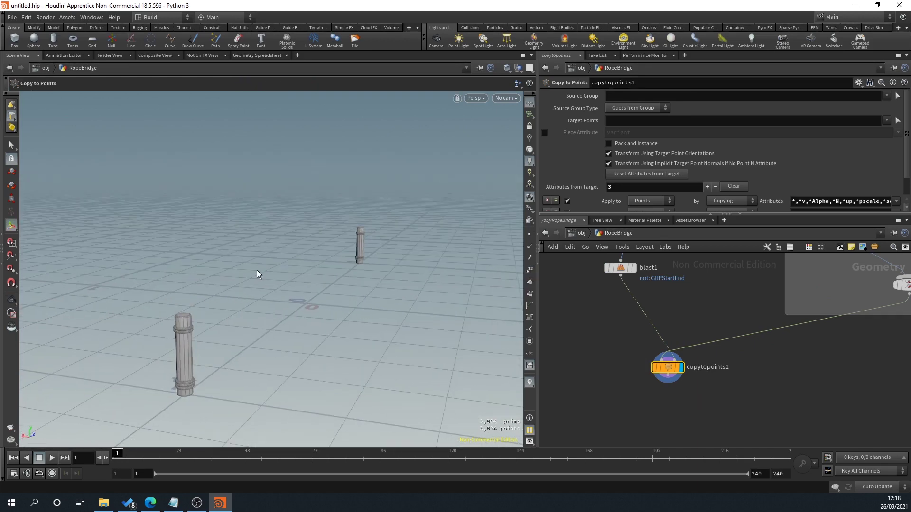
right_click_drag(256, 271, 260, 317, "alt")
middle_click_drag(260, 316, 264, 289, "alt")
right_click_drag(264, 289, 280, 309, "alt")
middle_click_drag(280, 310, 280, 318, "alt")
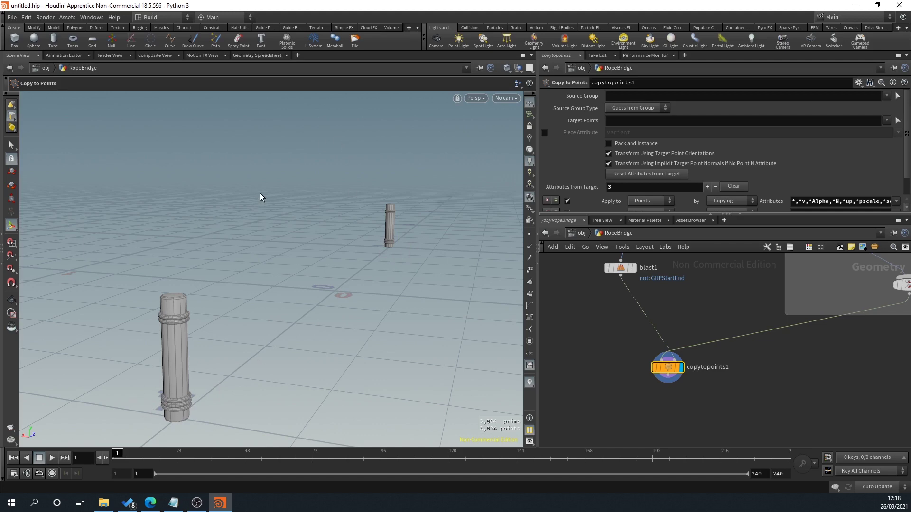
key("Escape")
left_click_drag(290, 240, 199, 332)
key("Return")
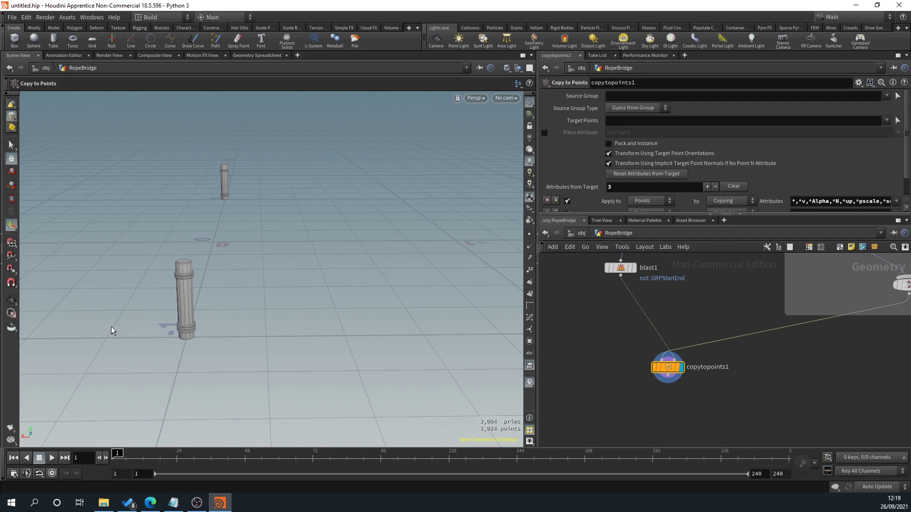
left_click_drag(311, 356, 185, 343)
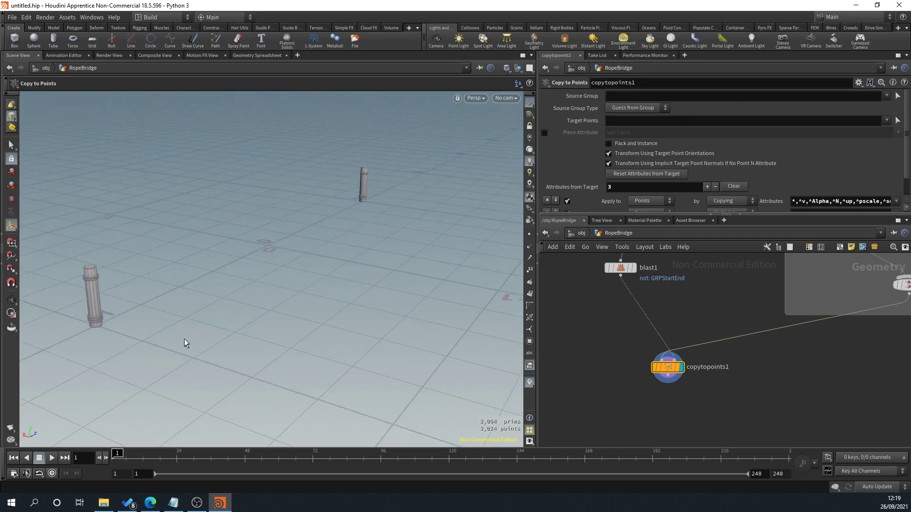